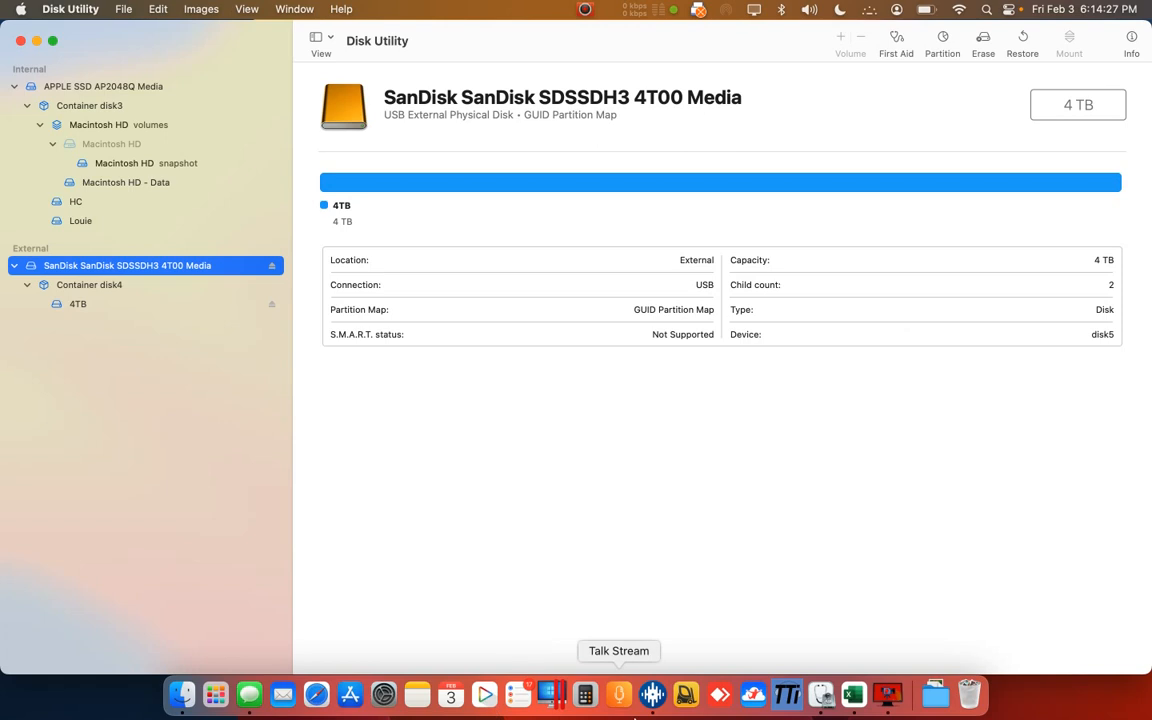
Switch to Serato DJ Pro and look through the songs and their file locations in the track list.
{"action": "left_click", "coordinate": [652, 693]}
{"action": "scroll", "coordinate": [268, 551], "scroll_direction": "down", "scroll_amount": 10}
{"action": "scroll", "coordinate": [170, 429], "scroll_direction": "up", "scroll_amount": 8}
{"action": "scroll", "coordinate": [170, 429], "scroll_direction": "up", "scroll_amount": 8}
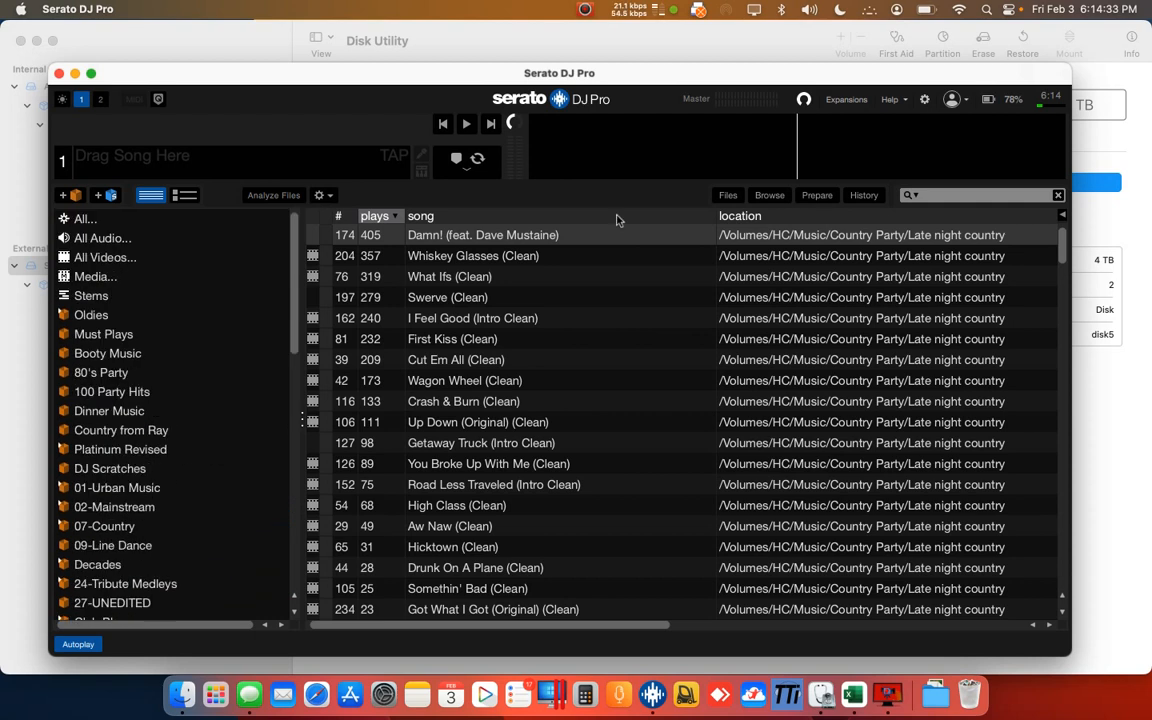
Show the file browser, check the contents of the 4TB drive and look through the crate list.
{"action": "left_click", "coordinate": [725, 196]}
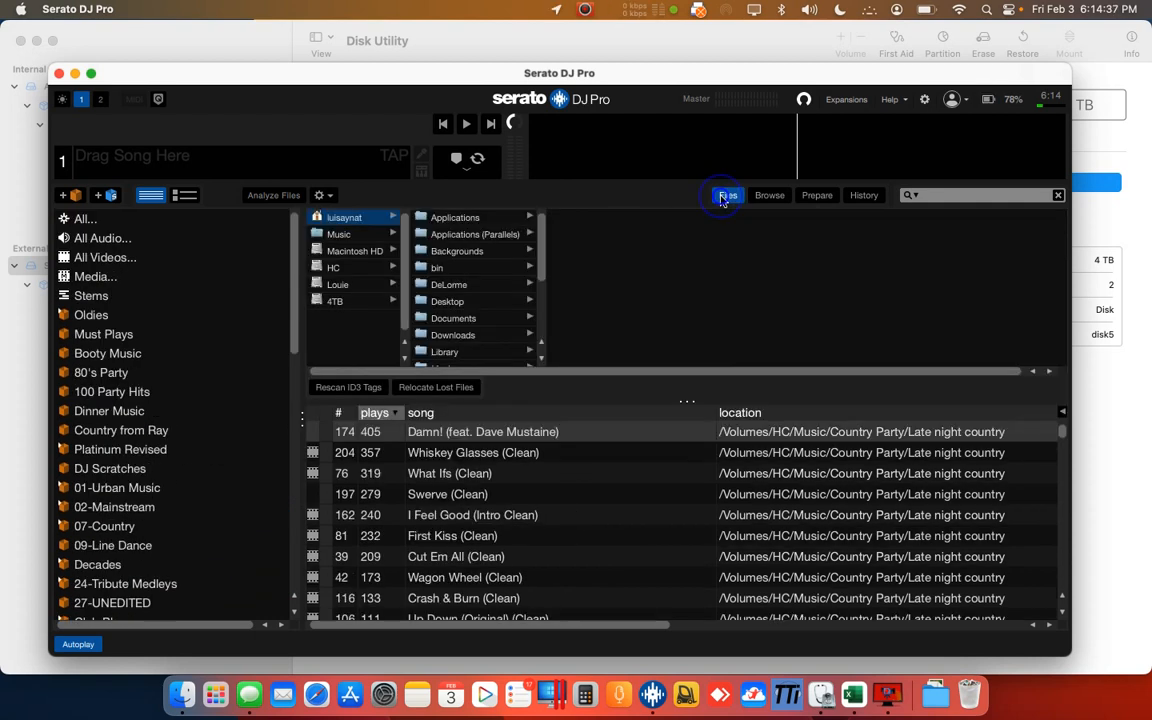
{"action": "left_click", "coordinate": [365, 305]}
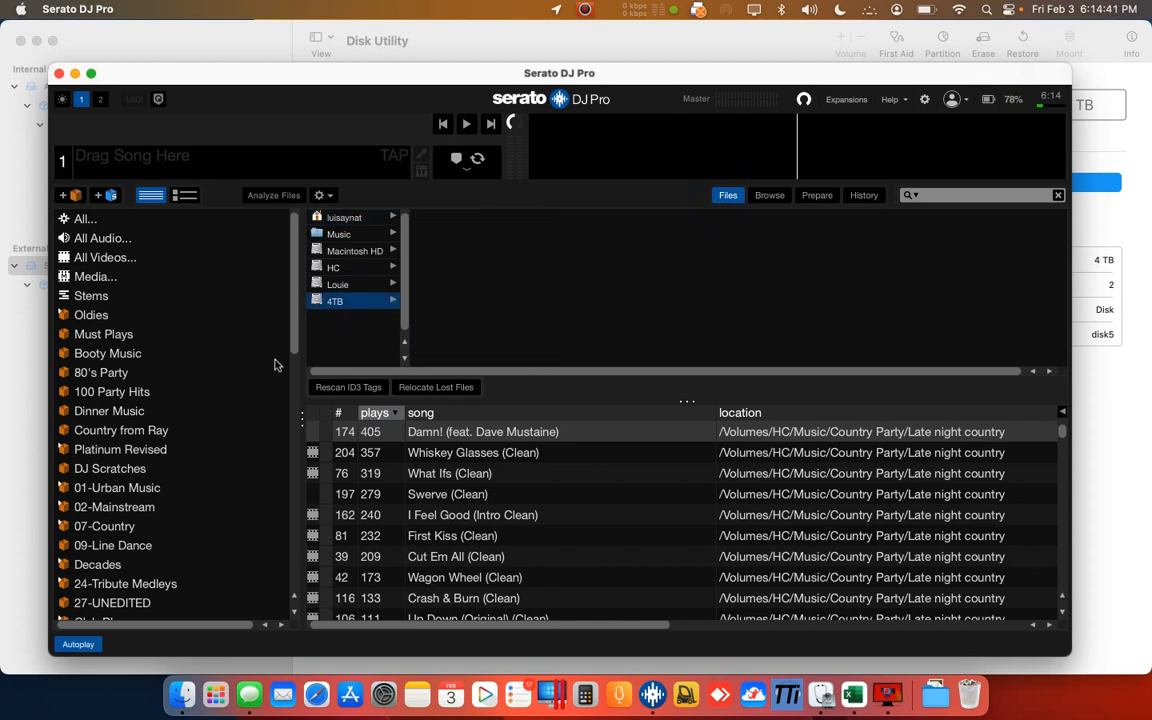
{"action": "scroll", "coordinate": [280, 401], "scroll_direction": "down", "scroll_amount": 10}
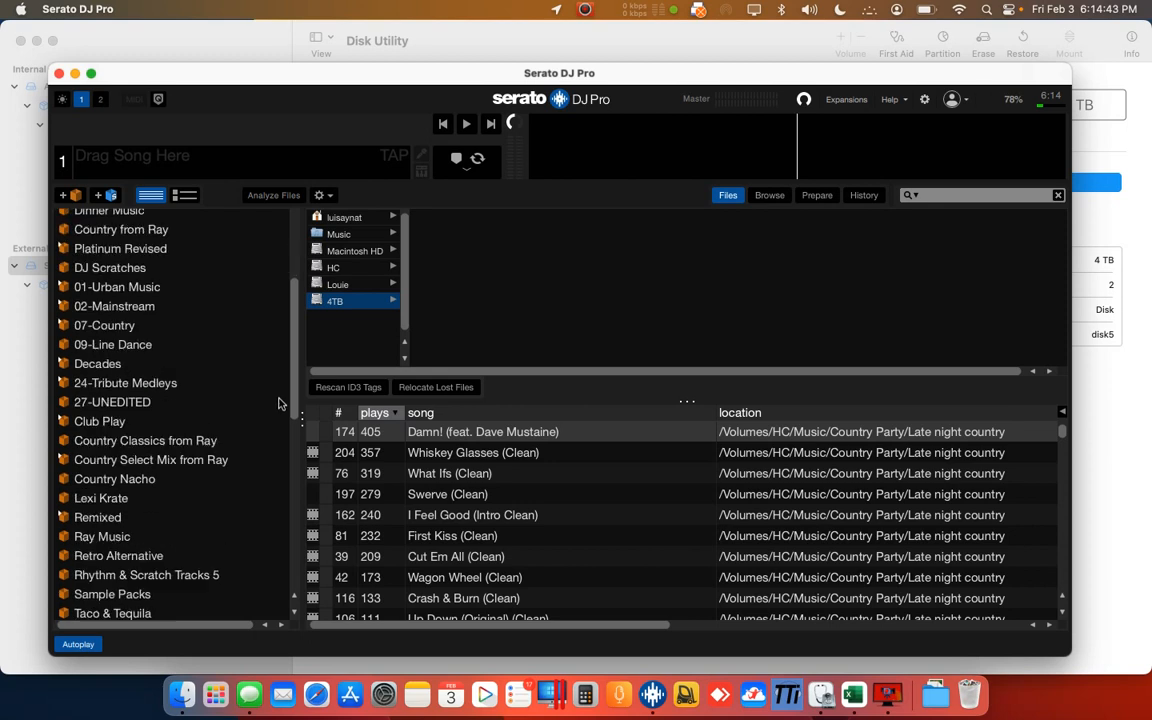
{"action": "scroll", "coordinate": [281, 402], "scroll_direction": "down", "scroll_amount": 5}
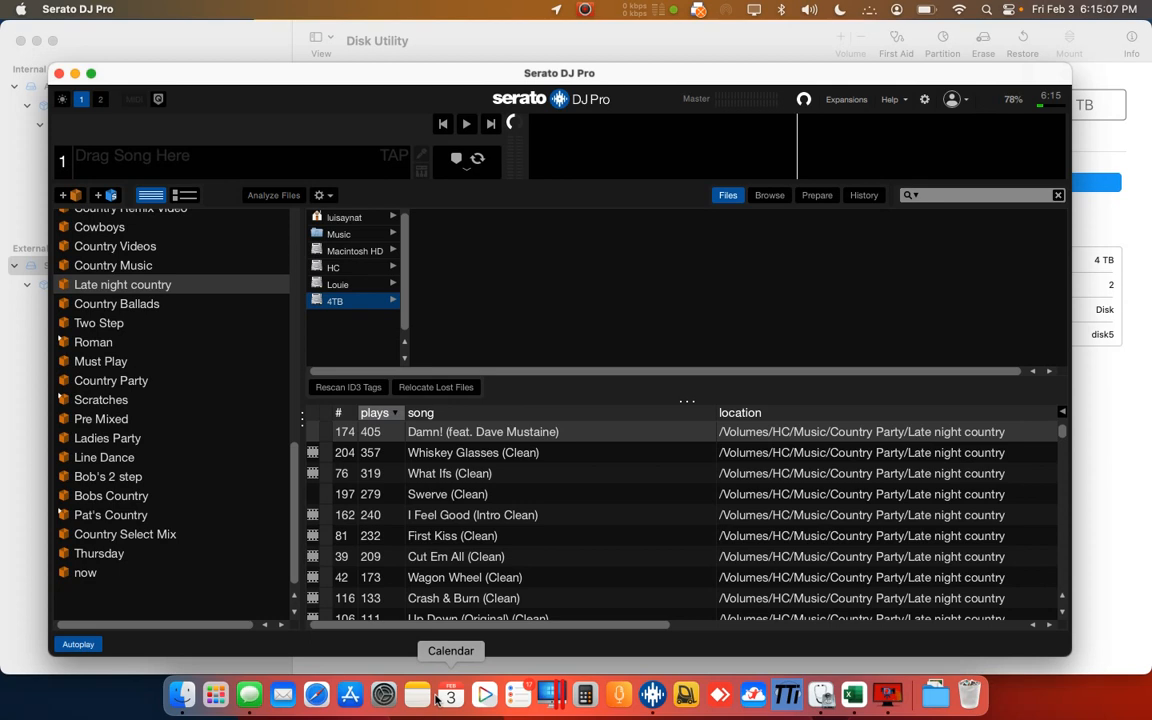
Minimize the Serato window and, back in Disk Utility, inspect the details of the Macintosh HD - Data volume.
{"action": "left_click", "coordinate": [75, 74]}
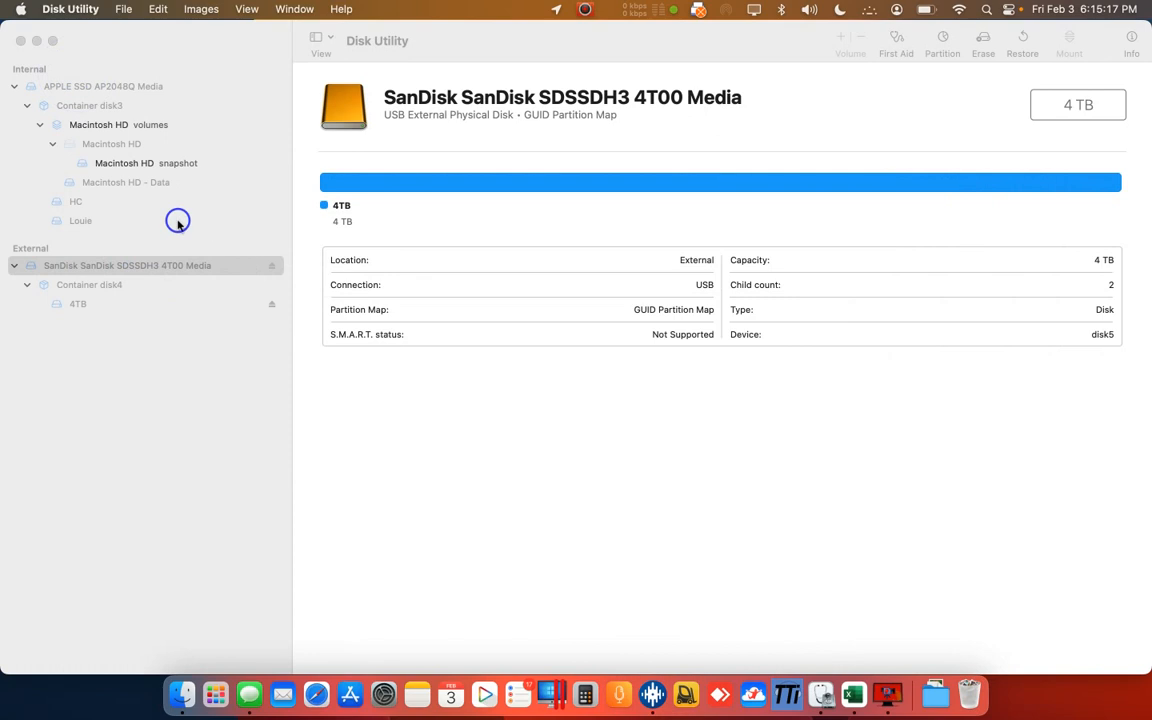
{"action": "left_click", "coordinate": [172, 182]}
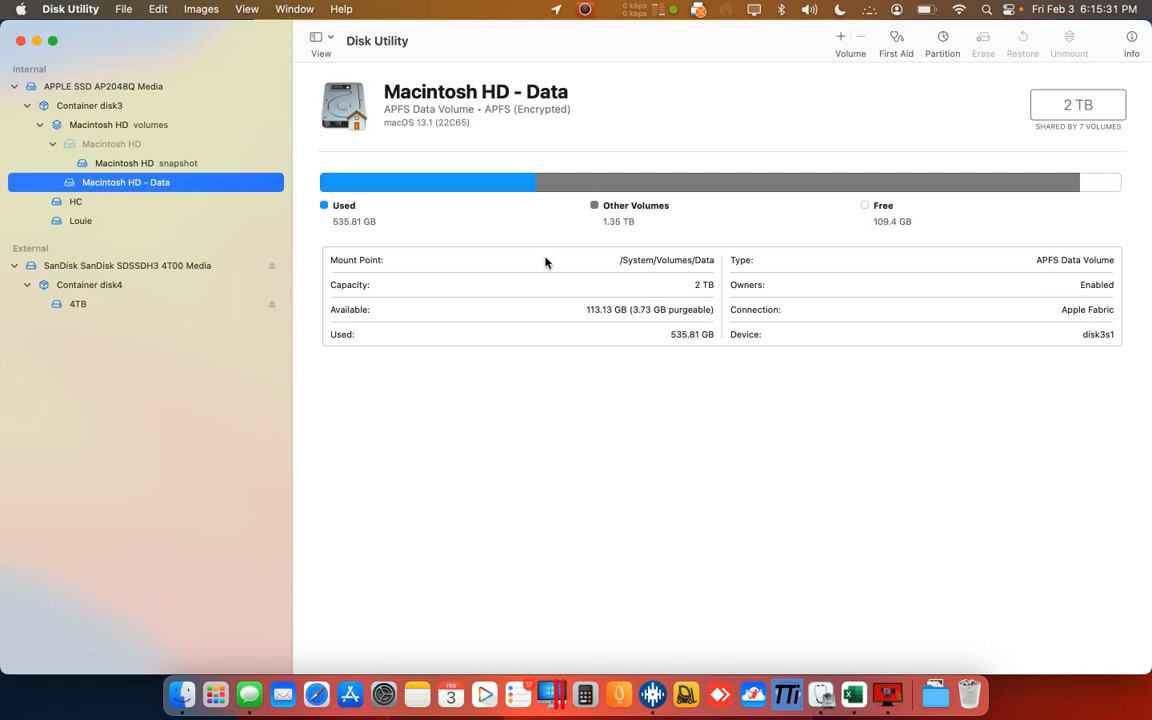
Erase the external SanDisk disk with the name 4TB, APFS format and GUID Partition Map scheme.
{"action": "left_click", "coordinate": [195, 264]}
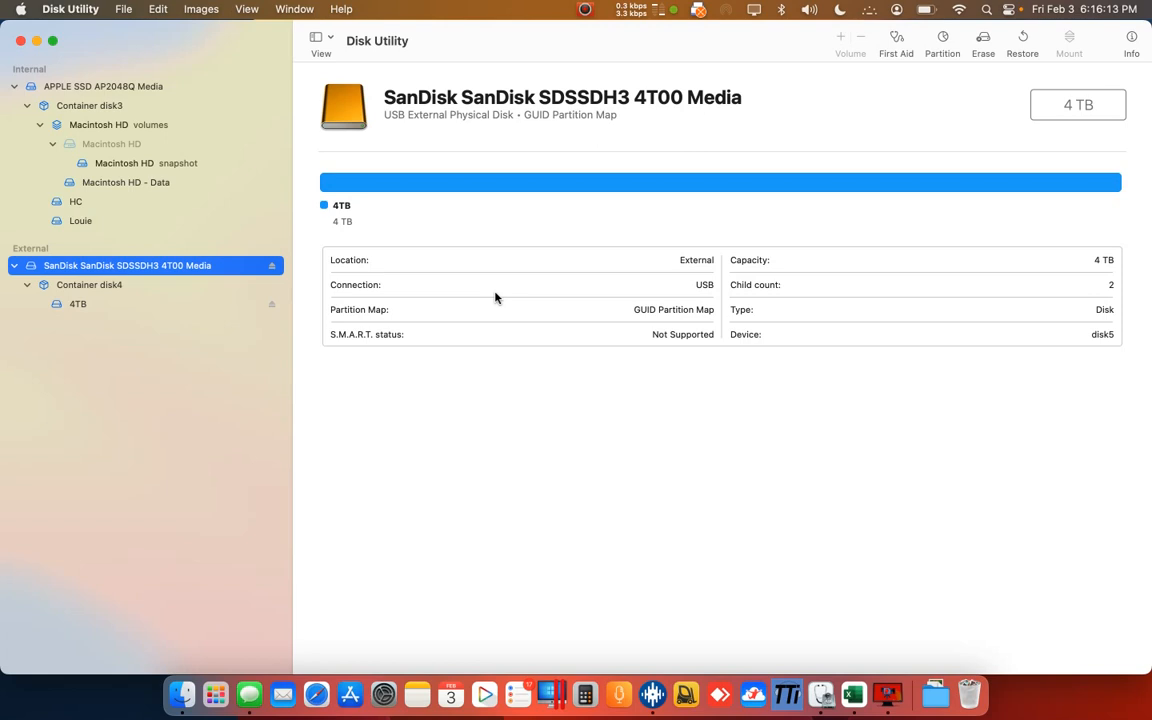
{"action": "left_click", "coordinate": [180, 265]}
{"action": "left_click", "coordinate": [981, 42]}
{"action": "type", "text": "4TB"}
{"action": "left_click", "coordinate": [589, 386]}
{"action": "left_click", "coordinate": [600, 333]}
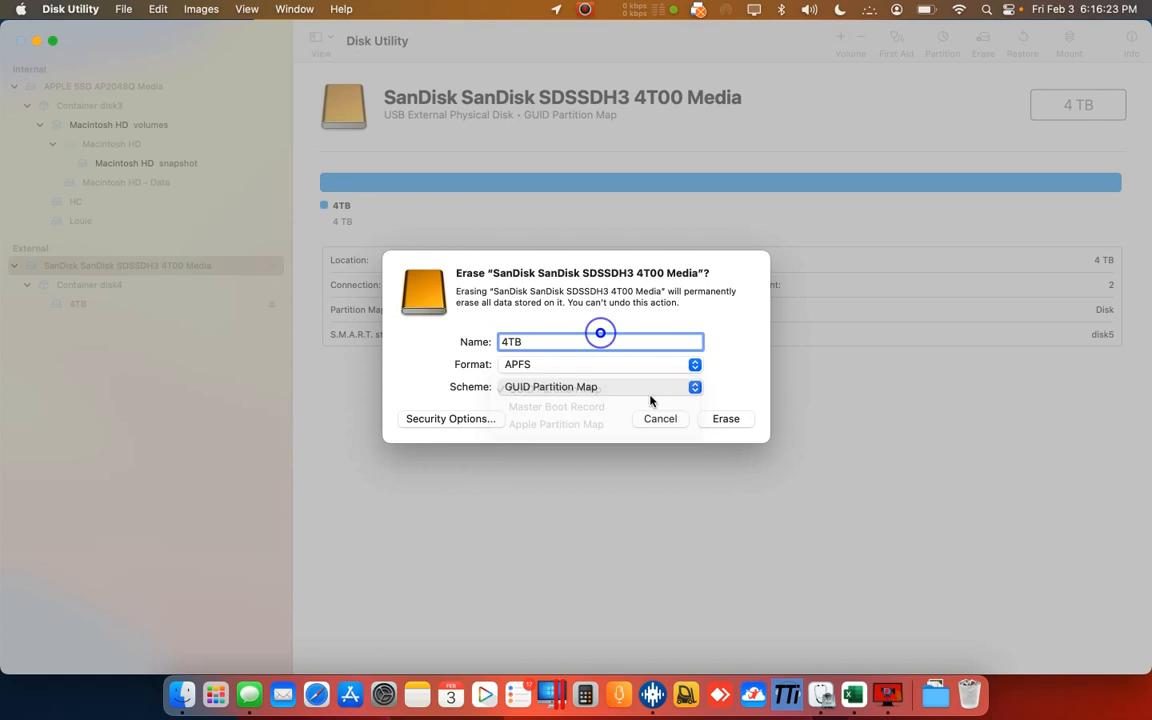
{"action": "left_click", "coordinate": [725, 419]}
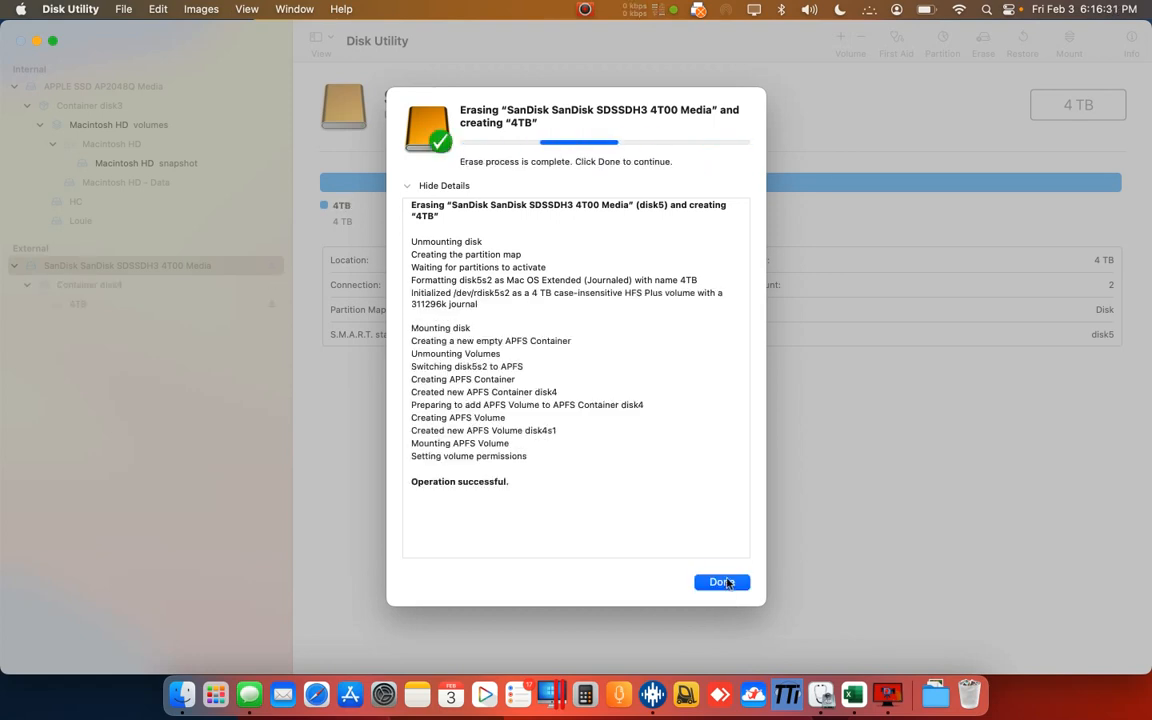
{"action": "left_click", "coordinate": [725, 582]}
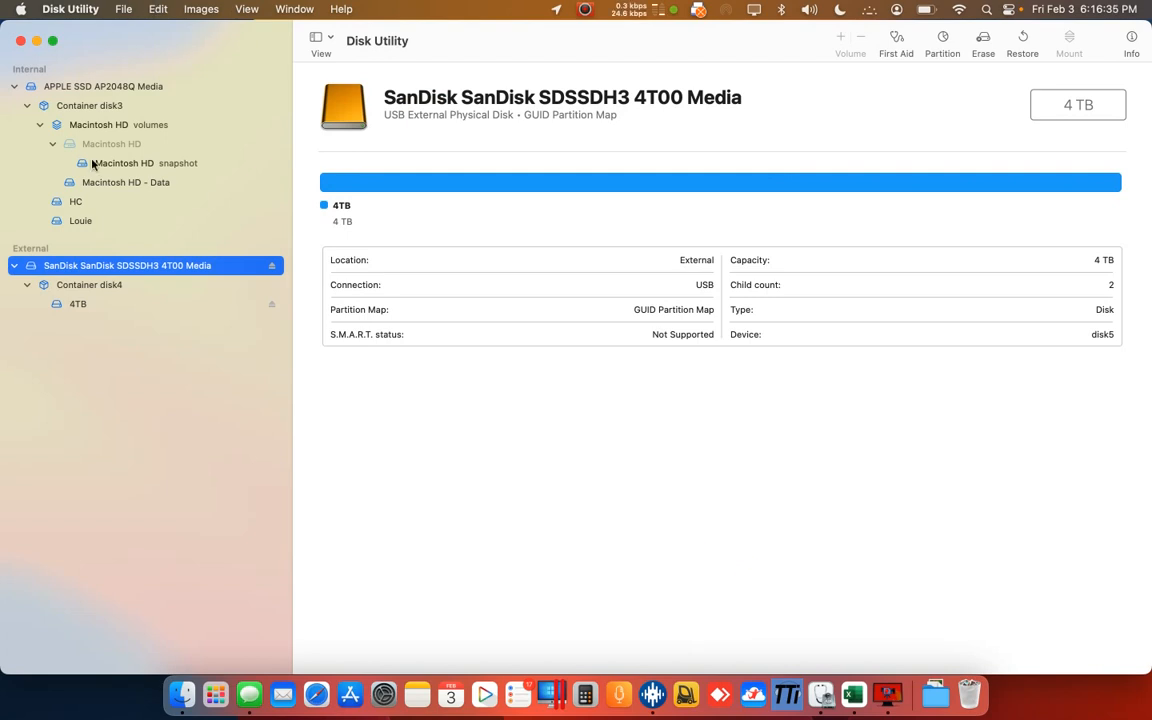
{"action": "left_click", "coordinate": [123, 8]}
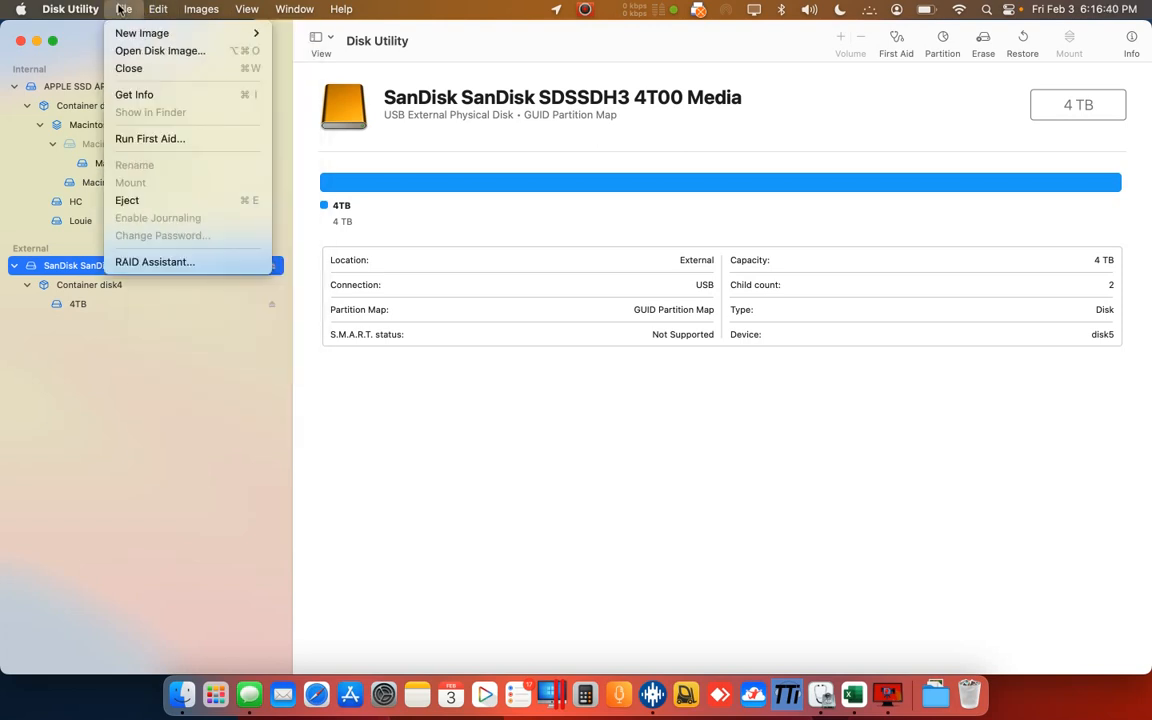
{"action": "left_click", "coordinate": [146, 369]}
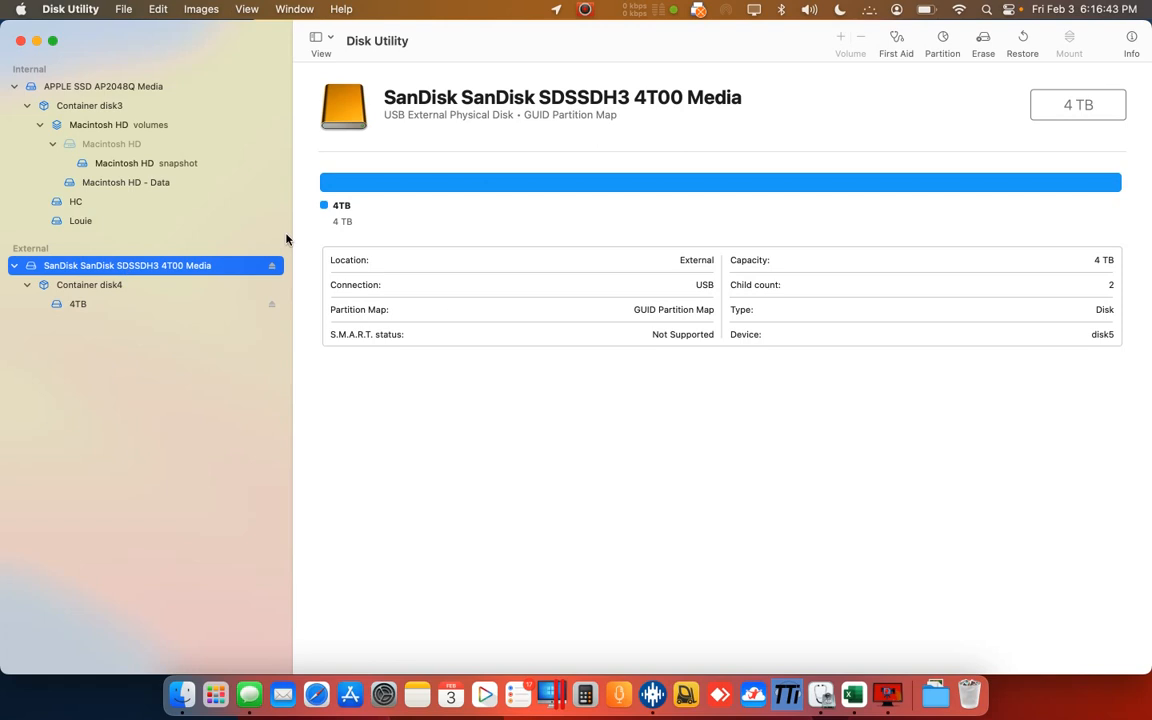
Inspect the details of the external SanDisk disk, its Container disk4 and the 4TB volume.
{"action": "left_click", "coordinate": [185, 285]}
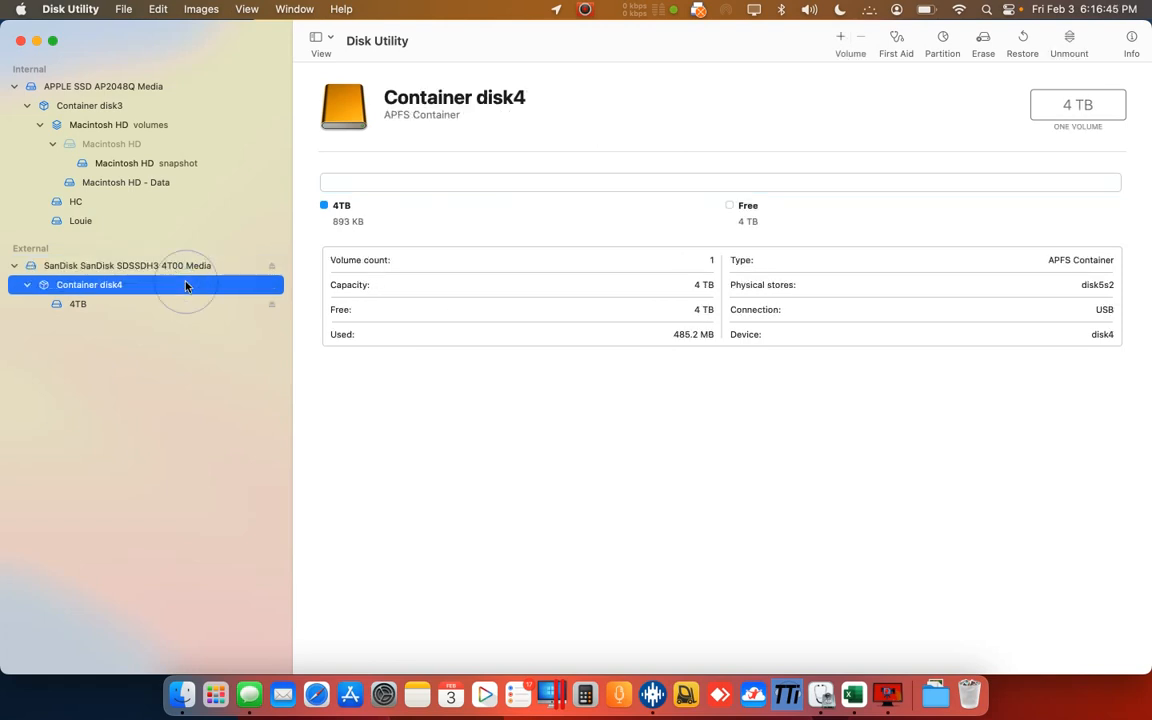
{"action": "left_click", "coordinate": [188, 266]}
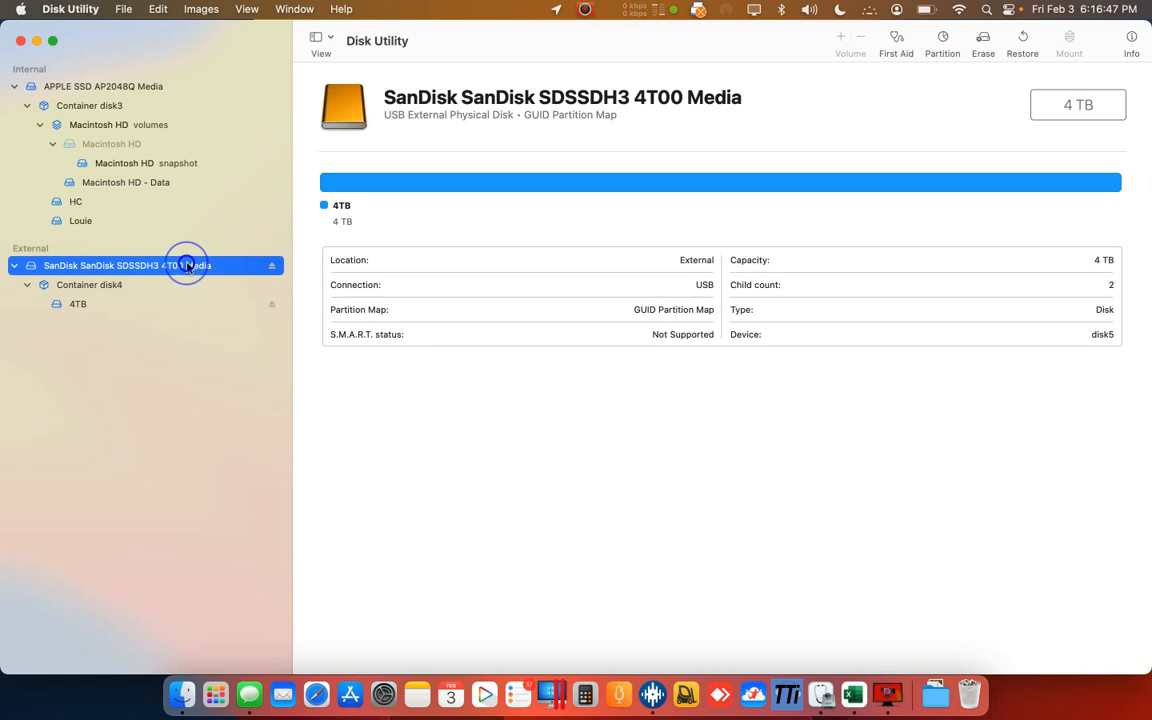
{"action": "left_click", "coordinate": [180, 284]}
{"action": "left_click", "coordinate": [181, 304]}
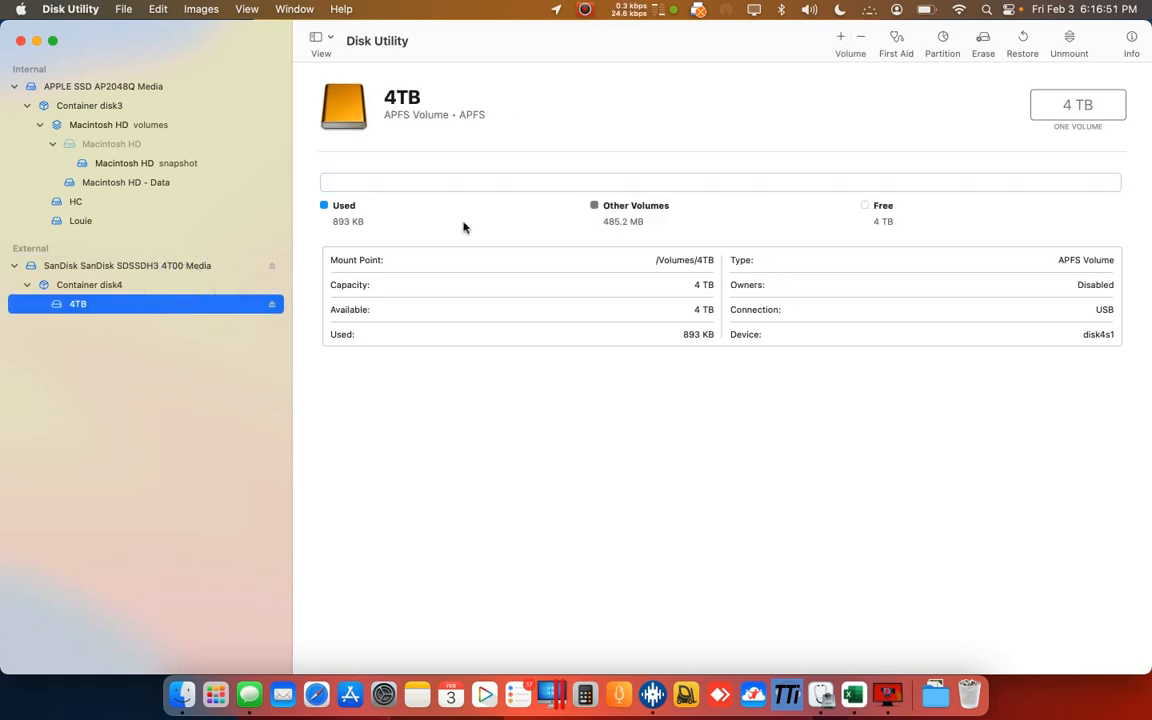
Add an APFS volume named Chronology to Container disk4, copying the name from cell A1 of the apfs volumes workbook in Excel.
{"action": "left_click", "coordinate": [215, 287]}
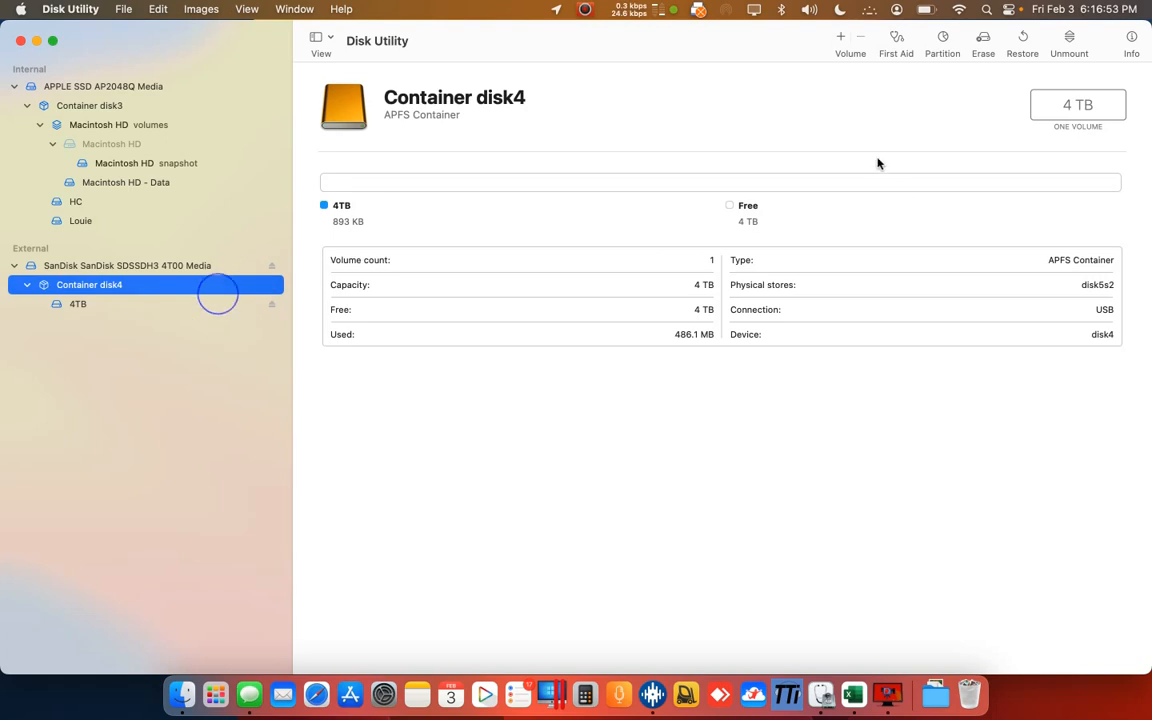
{"action": "left_click", "coordinate": [840, 38]}
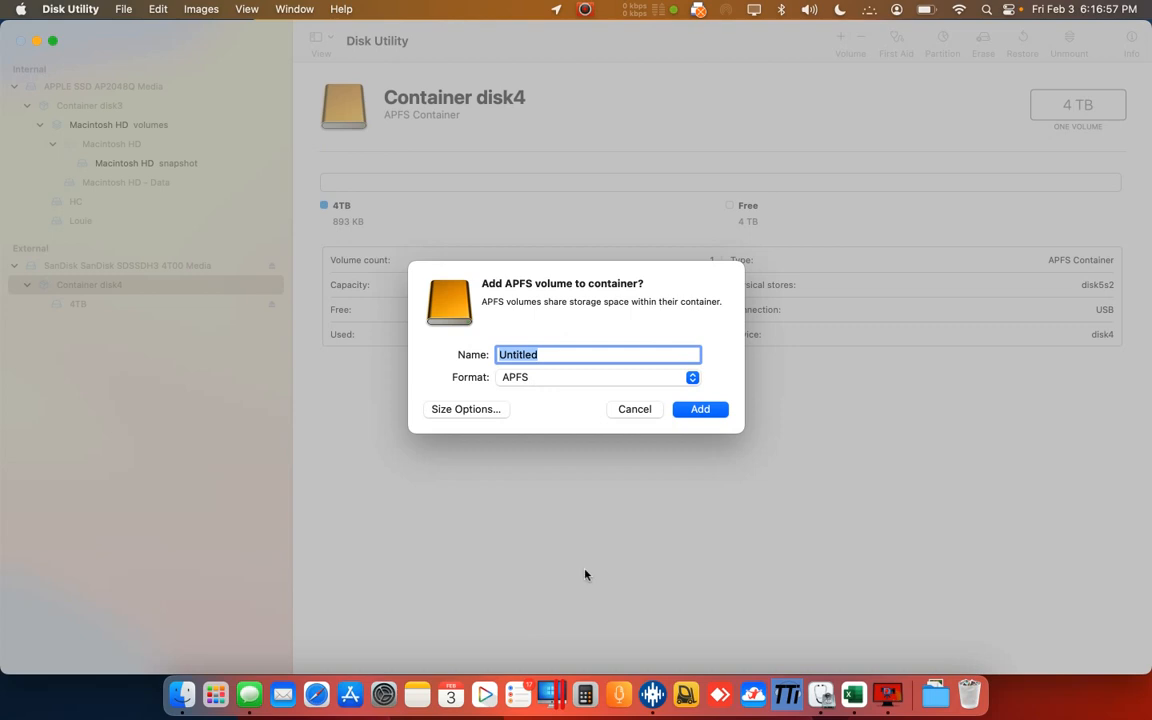
{"action": "left_click", "coordinate": [858, 700]}
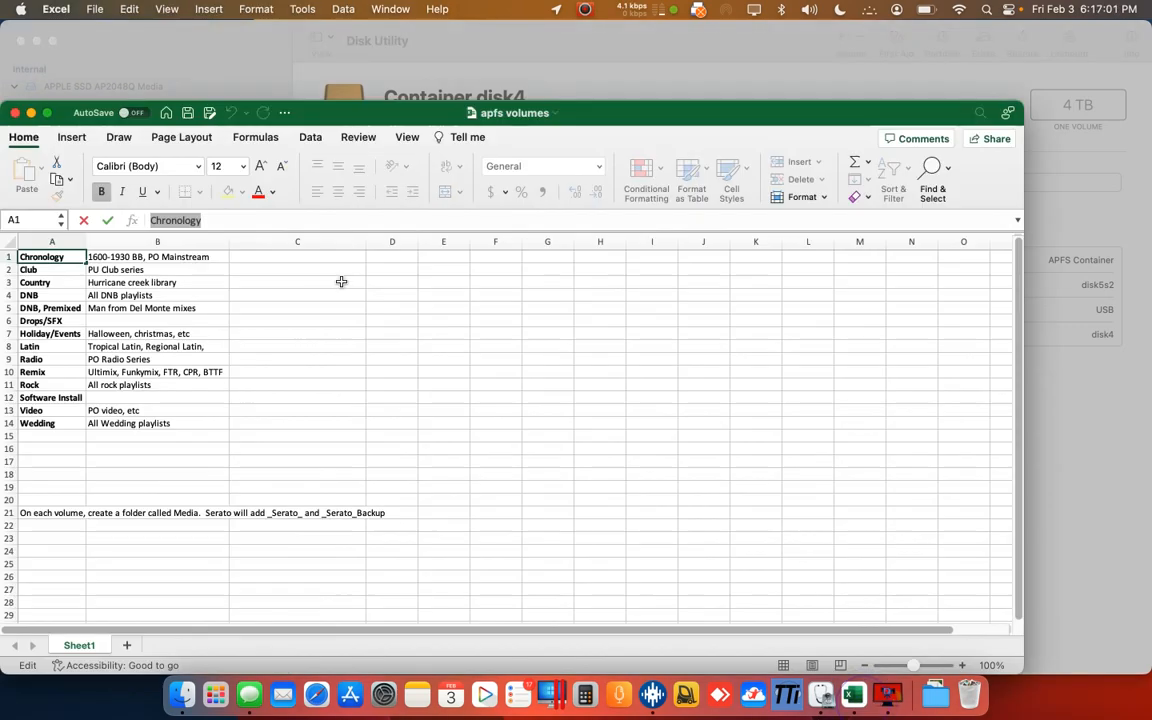
{"action": "left_click", "coordinate": [219, 222]}
{"action": "key", "text": "super+c"}
{"action": "left_click", "coordinate": [195, 58]}
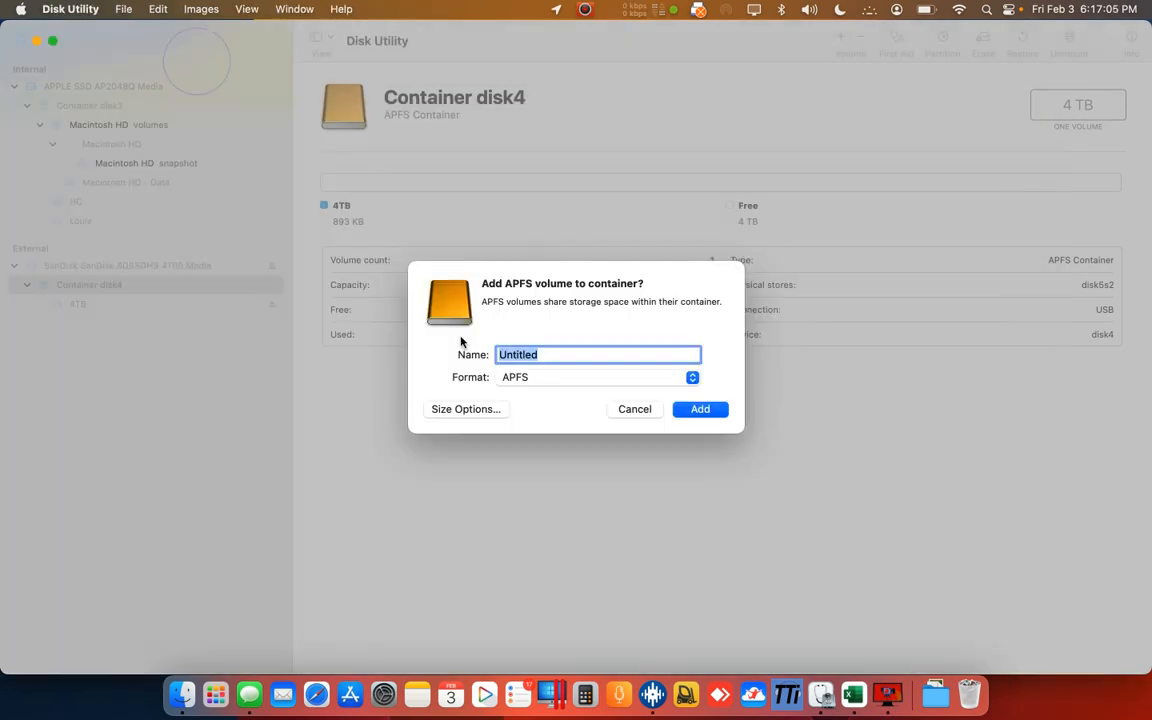
{"action": "key", "text": "super+v"}
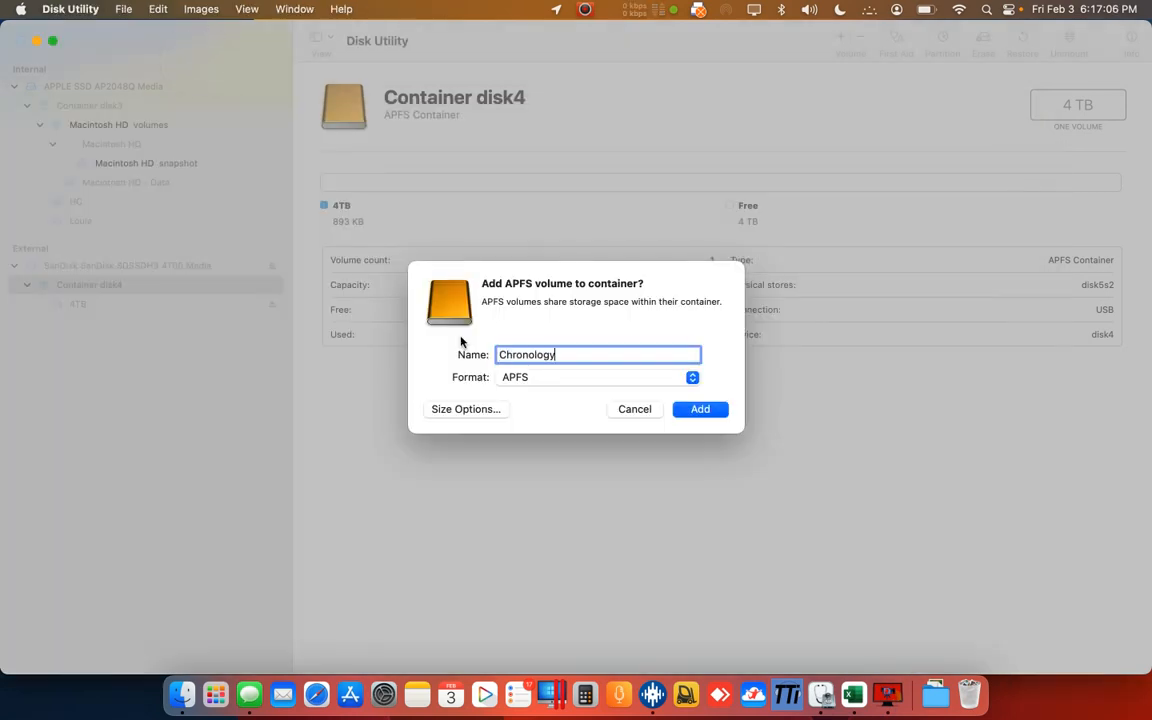
{"action": "left_click", "coordinate": [707, 409]}
{"action": "left_click", "coordinate": [722, 575]}
Copy Club from cell A2 in Excel and add an APFS volume with that name to Container disk4 in Disk Utility.
{"action": "key", "text": "super+Tab"}
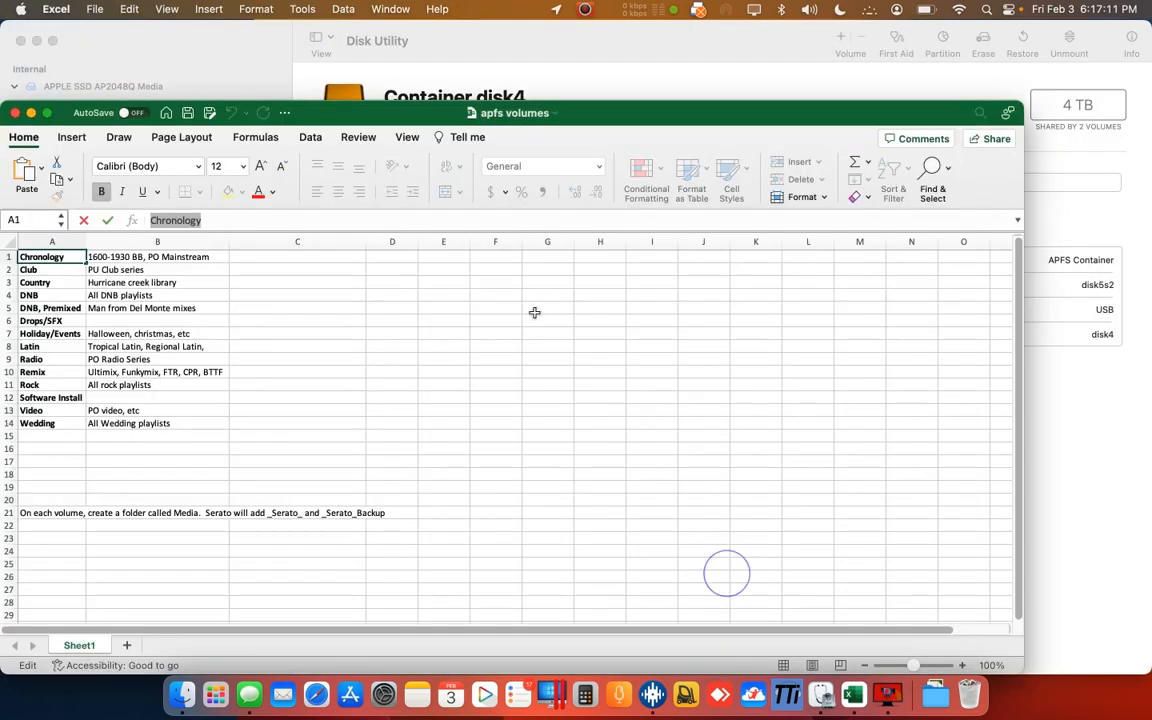
{"action": "left_click", "coordinate": [72, 268]}
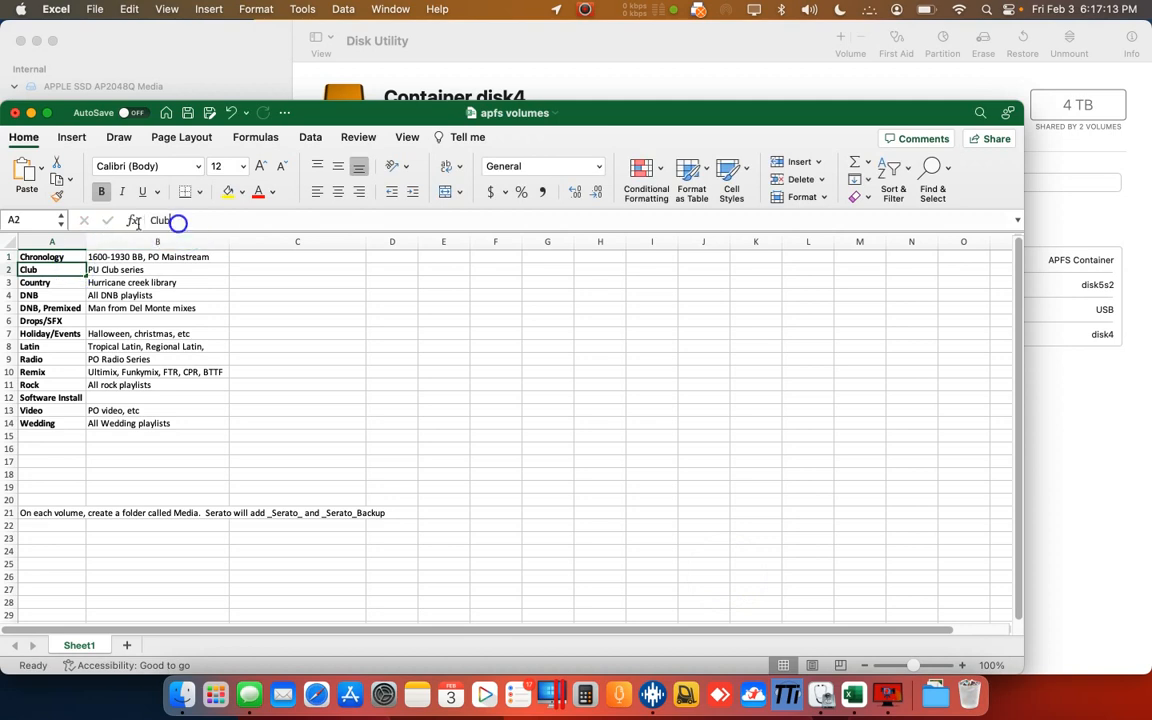
{"action": "double_click", "coordinate": [160, 221]}
{"action": "key", "text": "super+c"}
{"action": "key", "text": "super+Tab"}
{"action": "left_click", "coordinate": [112, 304]}
{"action": "left_click", "coordinate": [110, 284]}
{"action": "left_click", "coordinate": [838, 34]}
{"action": "key", "text": "super+v"}
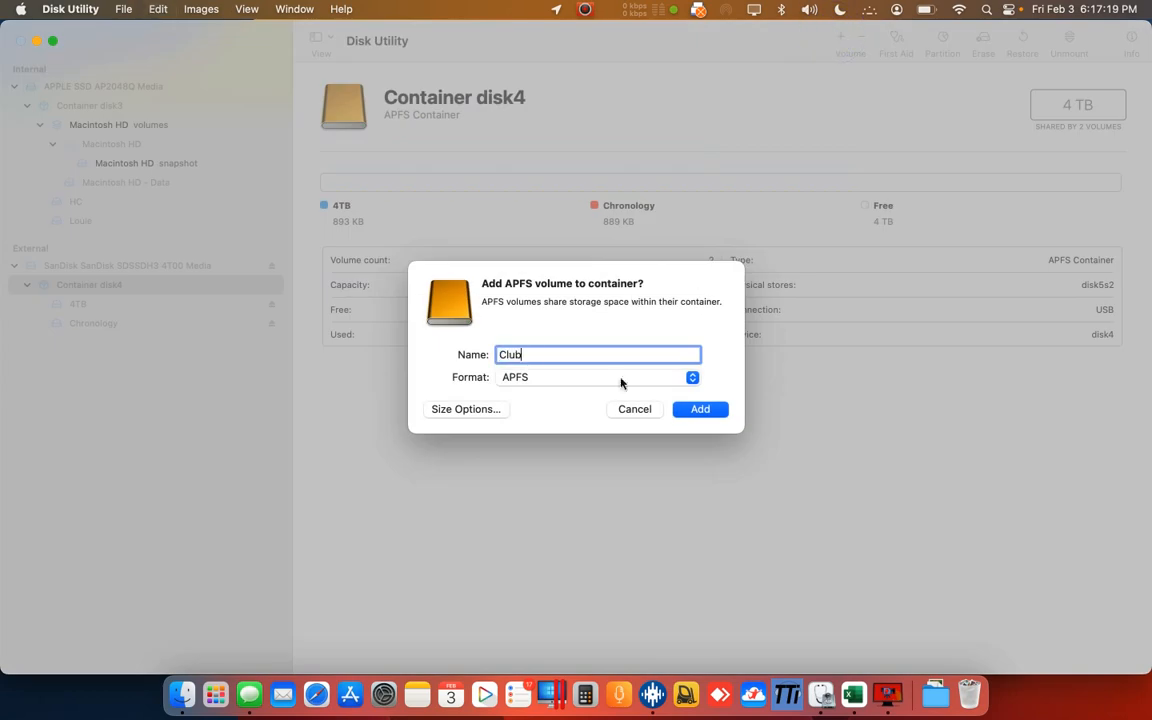
{"action": "left_click", "coordinate": [700, 409]}
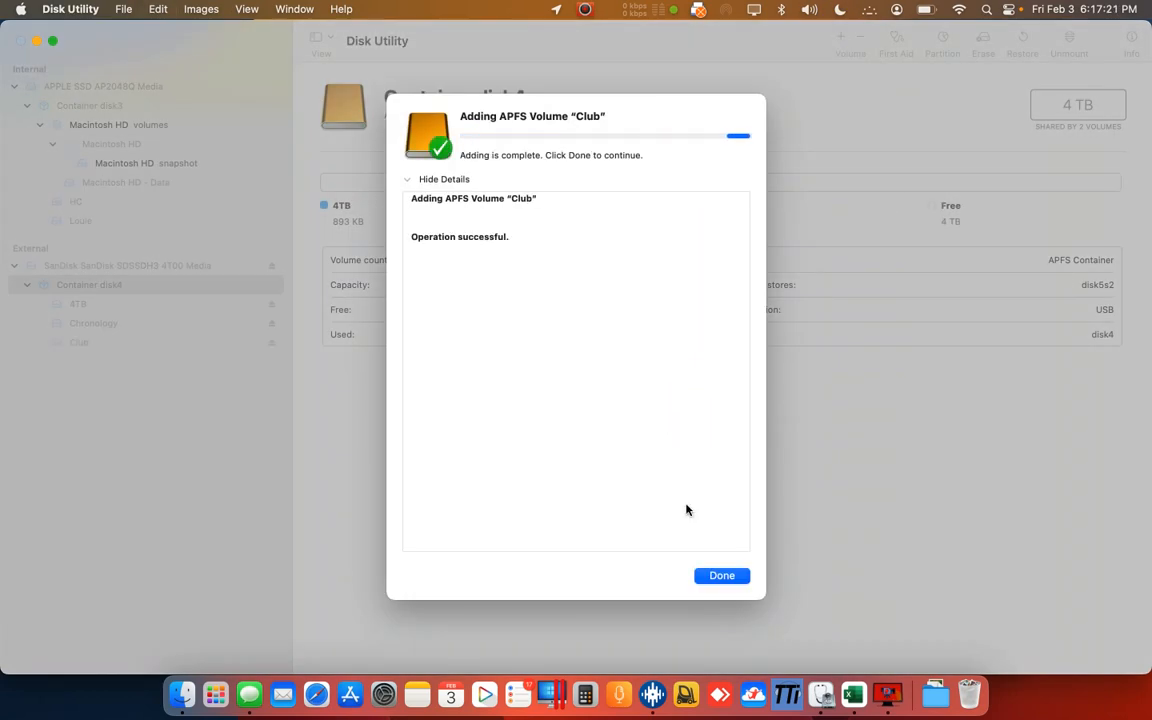
{"action": "left_click", "coordinate": [722, 575]}
Copy Country from cell A3 in Excel and add an APFS volume with that name to Container disk4 in Disk Utility.
{"action": "key", "text": "super+Tab"}
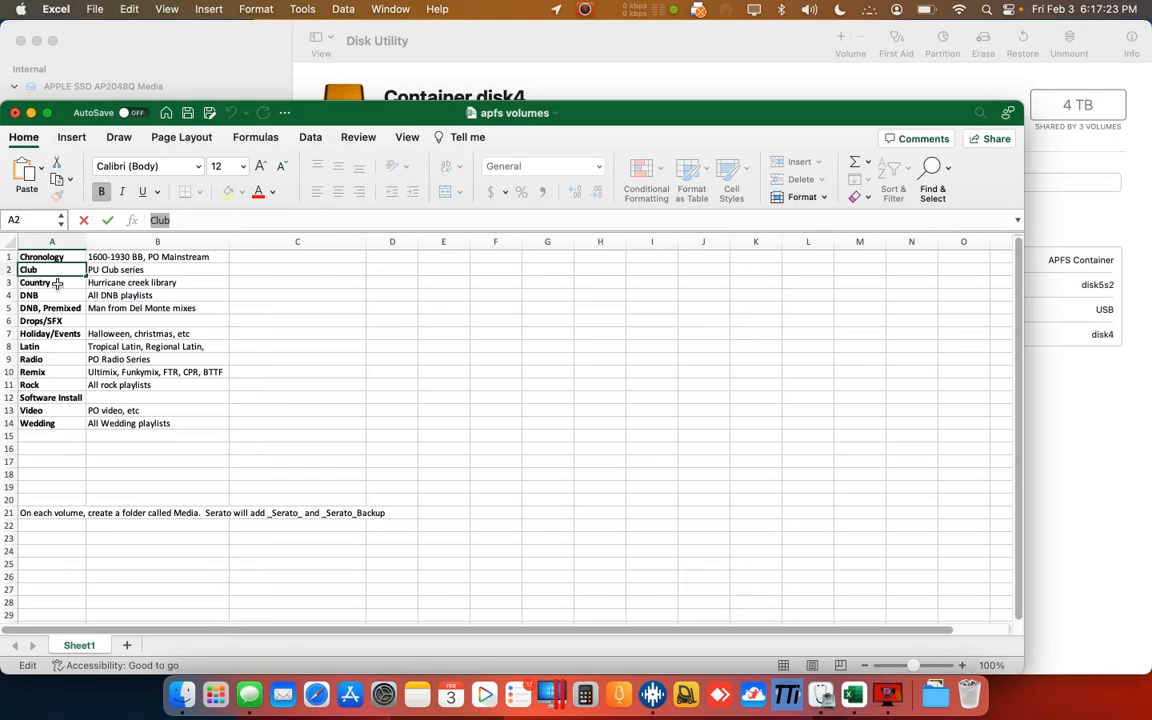
{"action": "left_click", "coordinate": [57, 283]}
{"action": "double_click", "coordinate": [272, 219]}
{"action": "key", "text": "super+c"}
{"action": "key", "text": "super+Tab"}
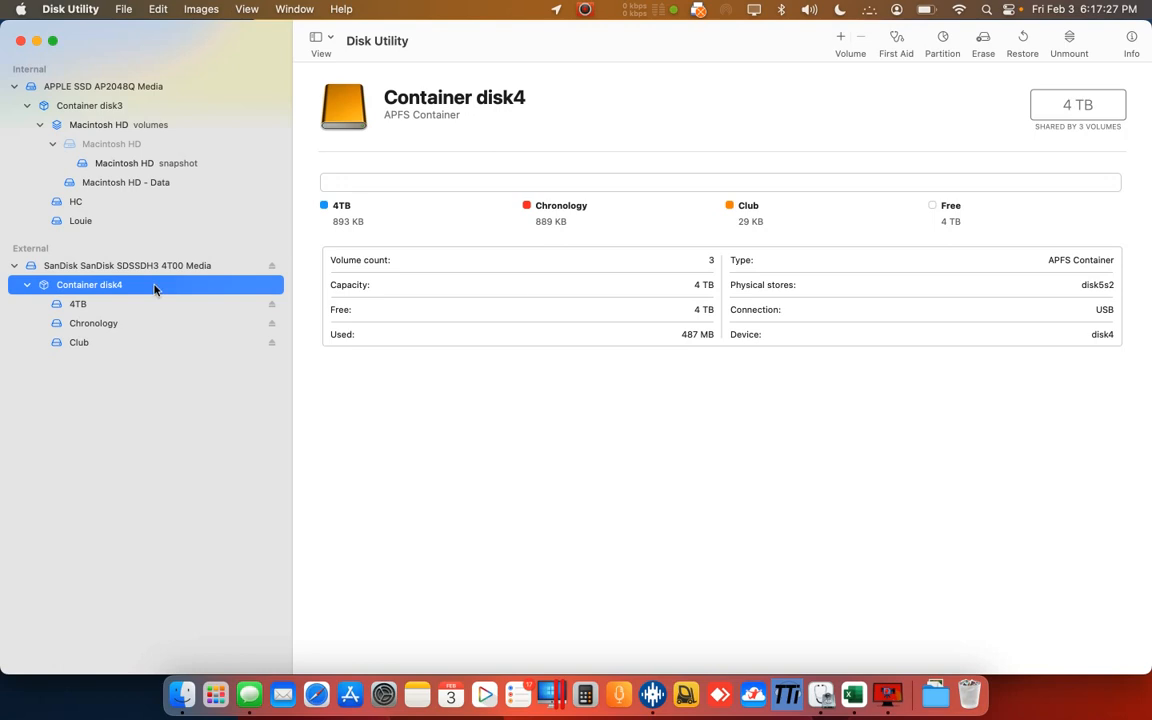
{"action": "left_click", "coordinate": [840, 38]}
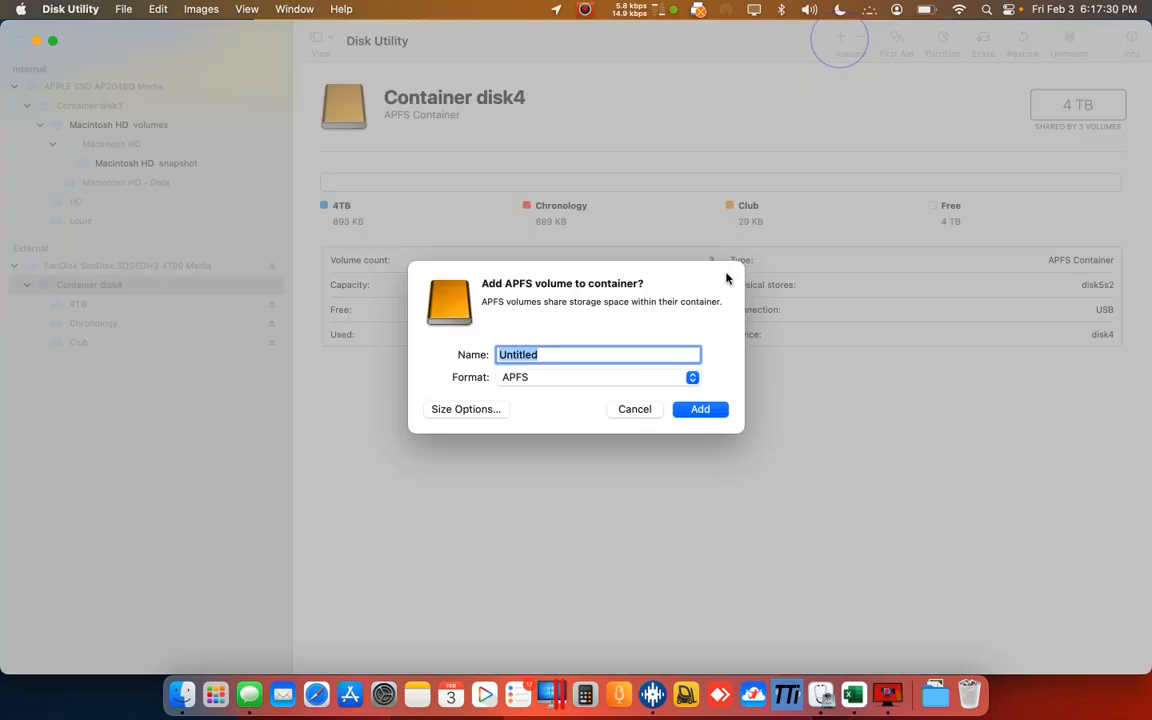
{"action": "key", "text": "super+v"}
{"action": "left_click", "coordinate": [703, 409]}
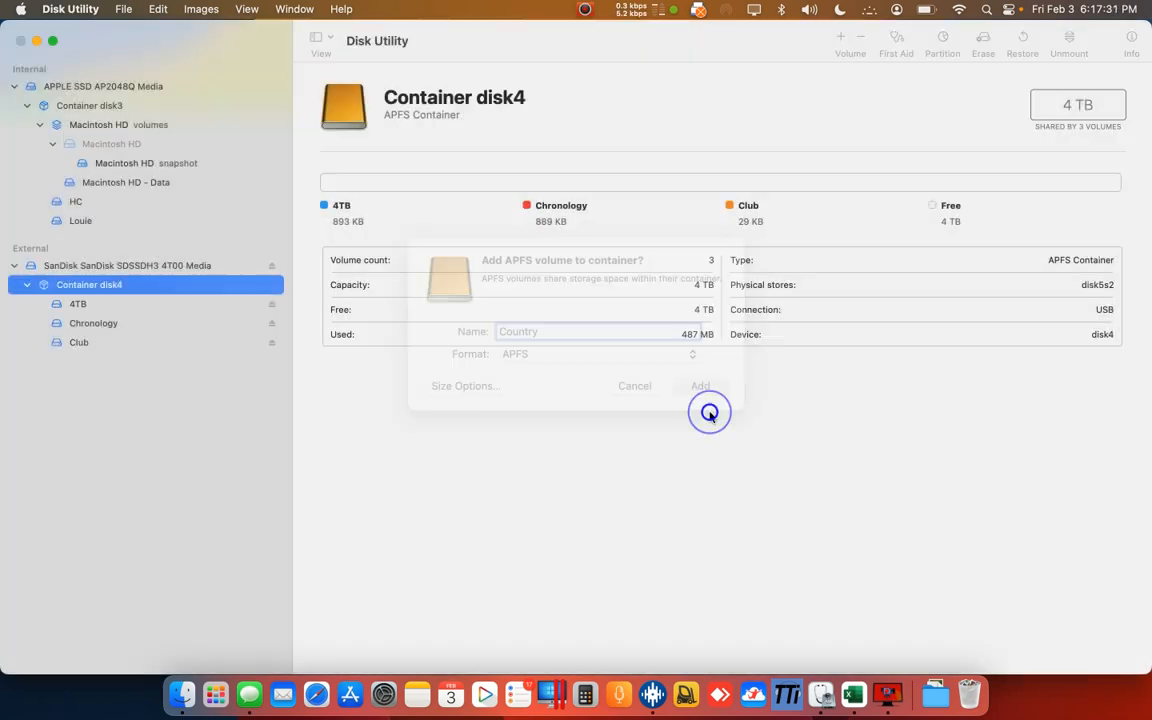
{"action": "left_click", "coordinate": [721, 575]}
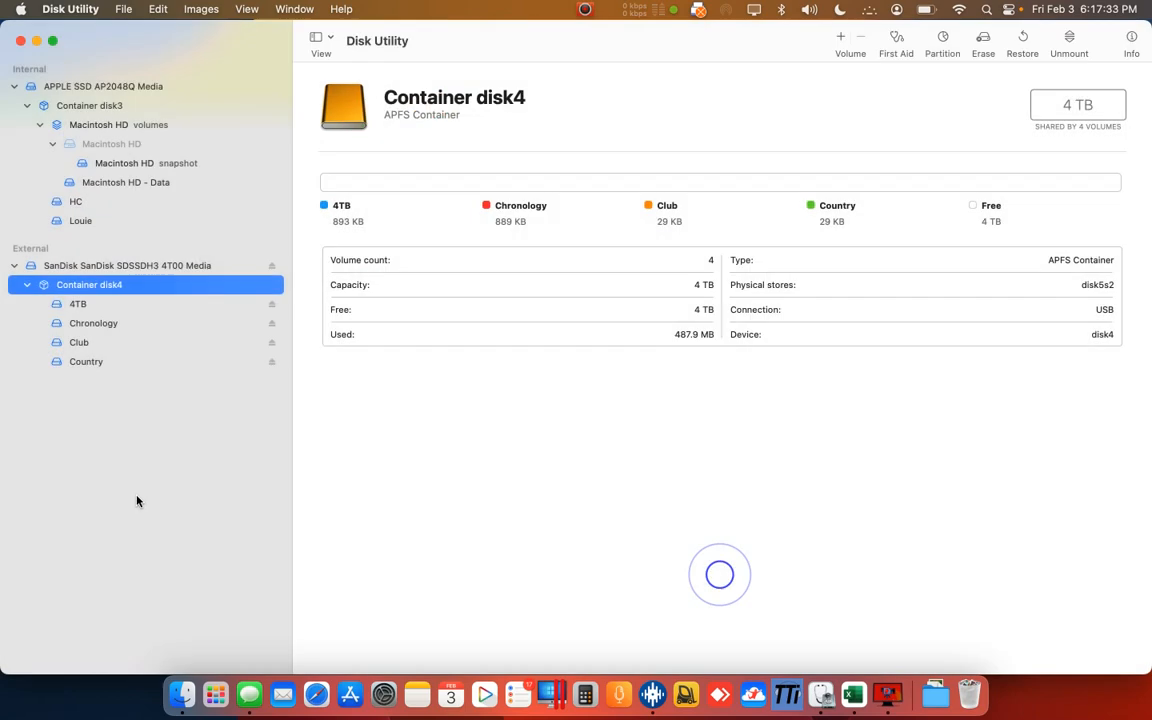
Delete the 4TB volume from Container disk4 on the external SanDisk disk.
{"action": "left_click", "coordinate": [98, 266]}
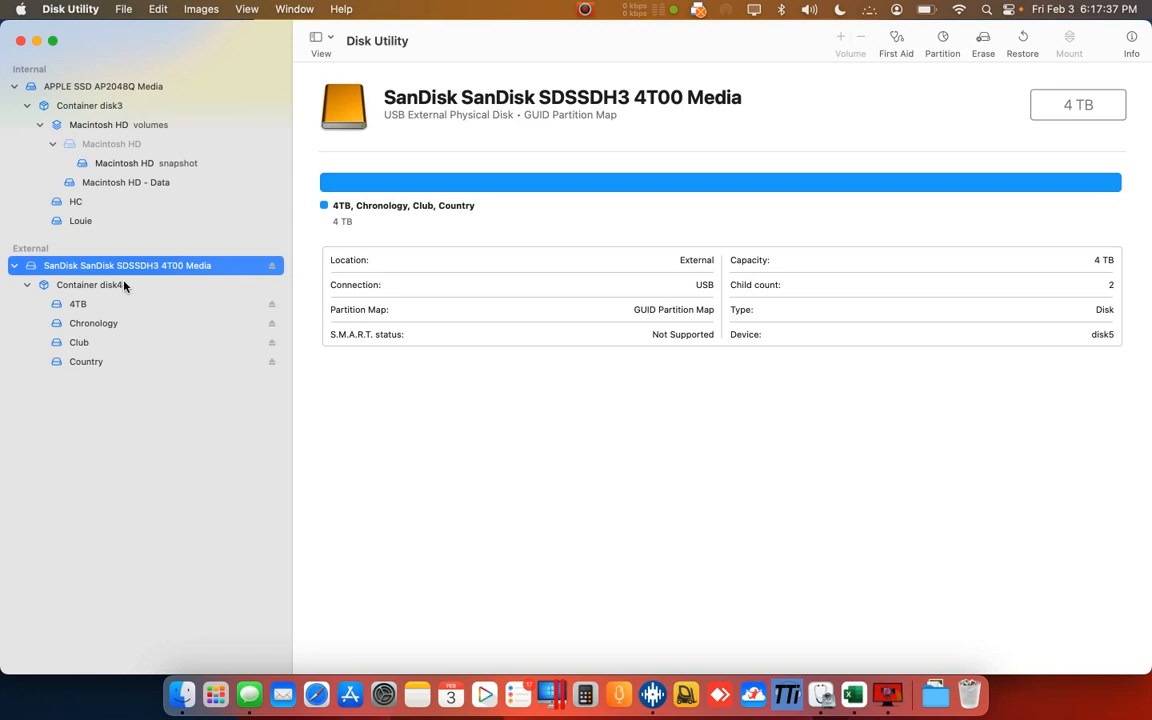
{"action": "left_click", "coordinate": [122, 302]}
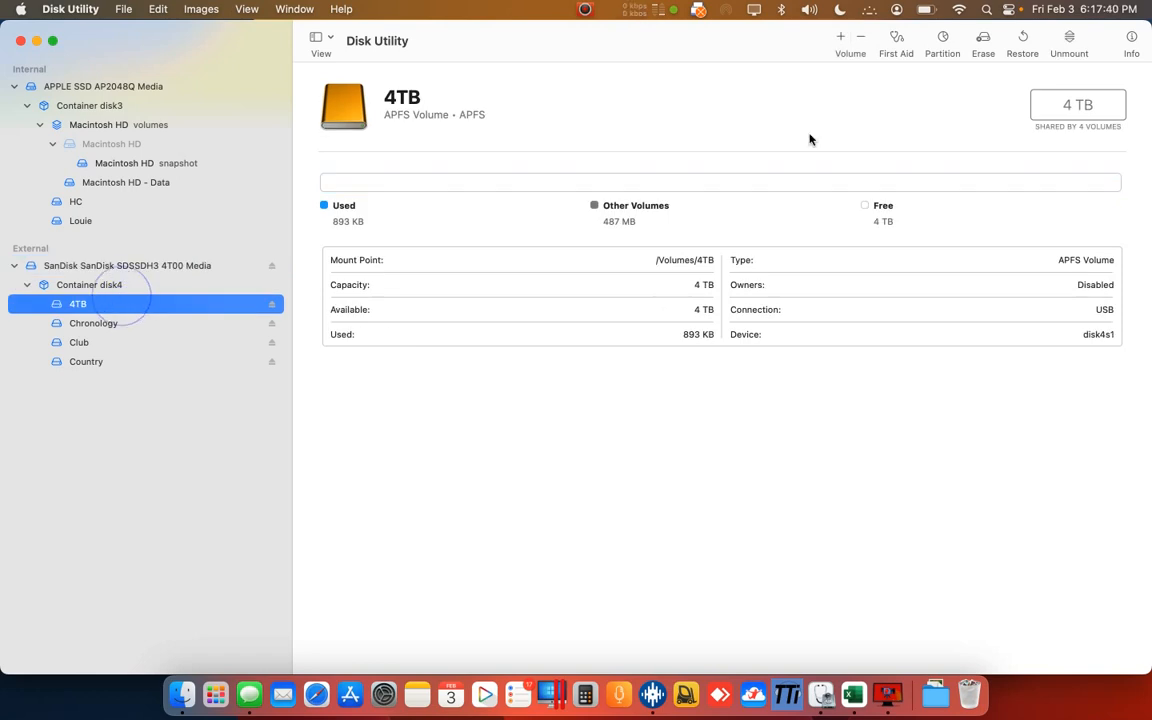
{"action": "left_click", "coordinate": [860, 40]}
{"action": "left_click", "coordinate": [621, 414]}
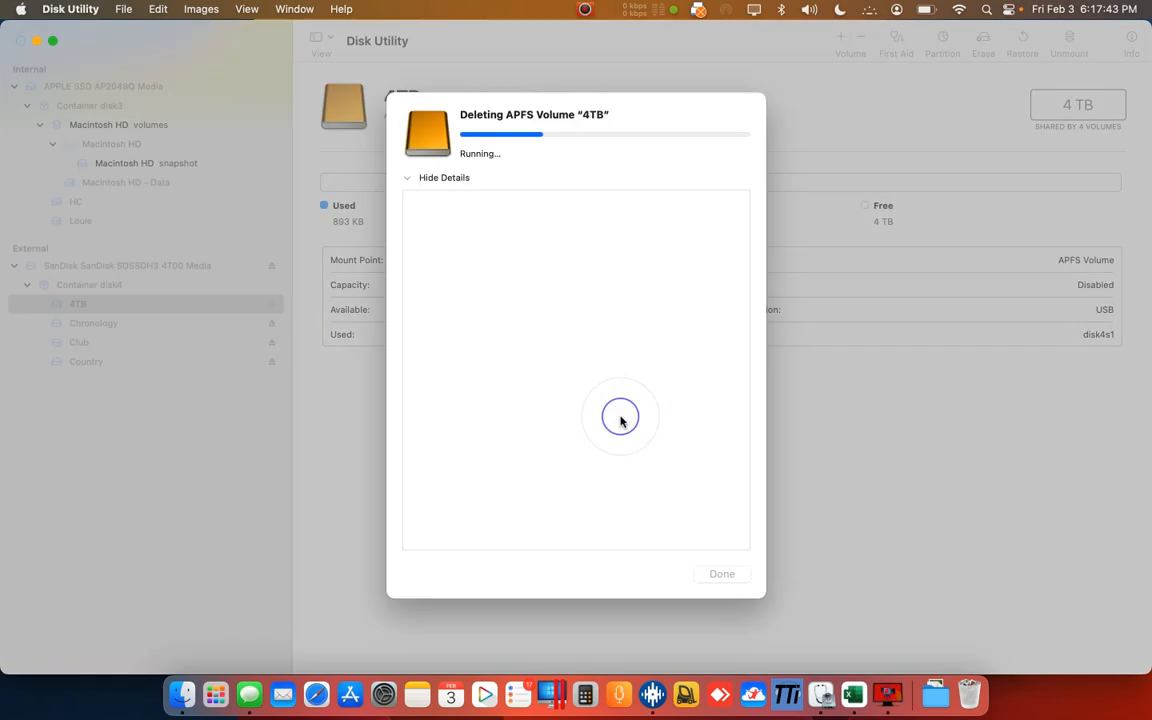
{"action": "left_click", "coordinate": [722, 577]}
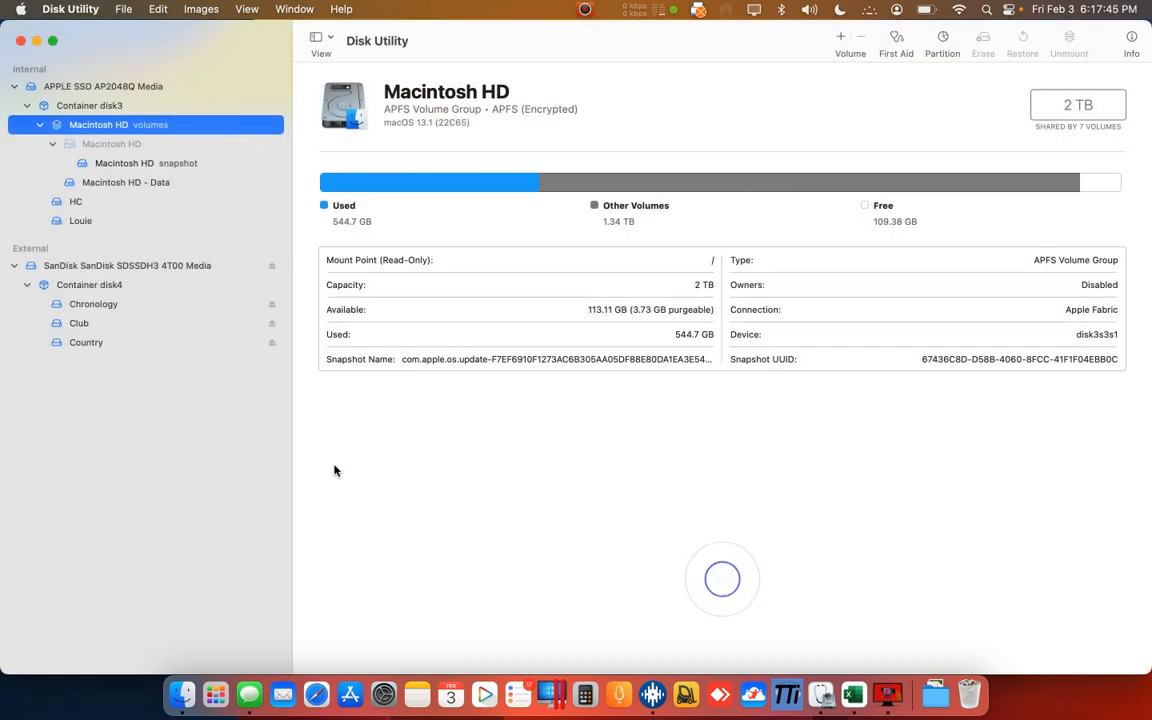
Inspect the details of the Chronology, Club and Country volumes on the external disk.
{"action": "left_click", "coordinate": [160, 304]}
{"action": "left_click", "coordinate": [160, 323]}
{"action": "left_click", "coordinate": [160, 343]}
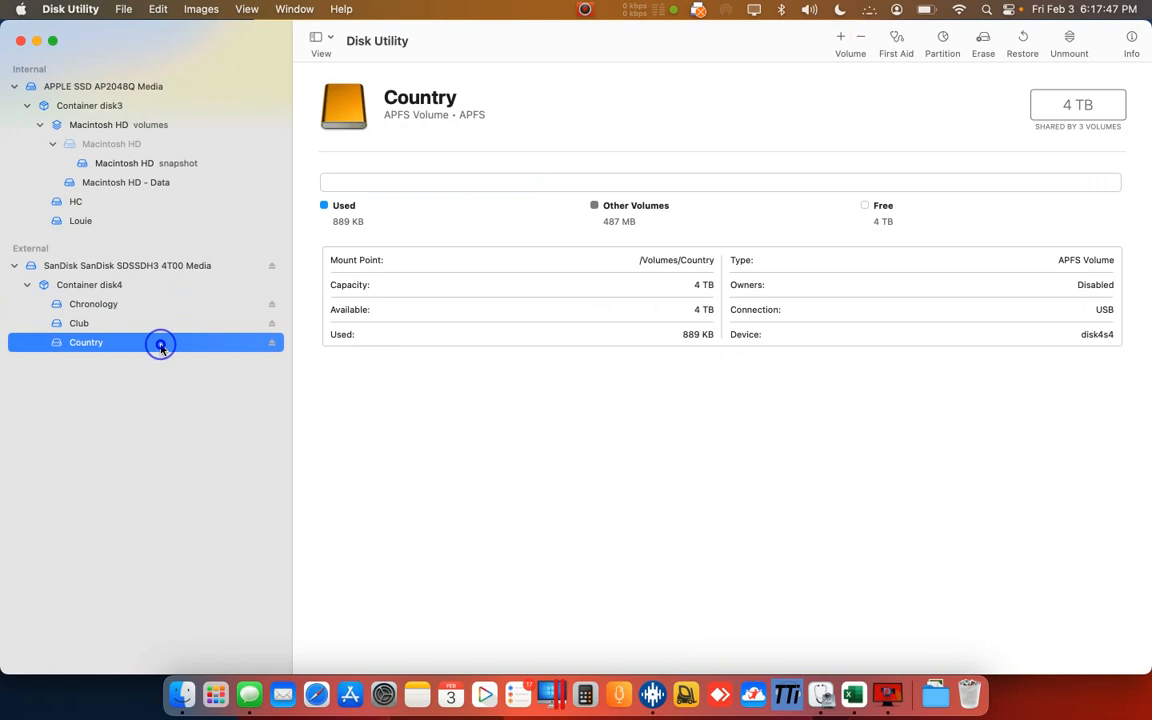
Compare the details of Container disk4, the external SanDisk disk, and its Chronology, Club and Country volumes.
{"action": "left_click", "coordinate": [141, 287]}
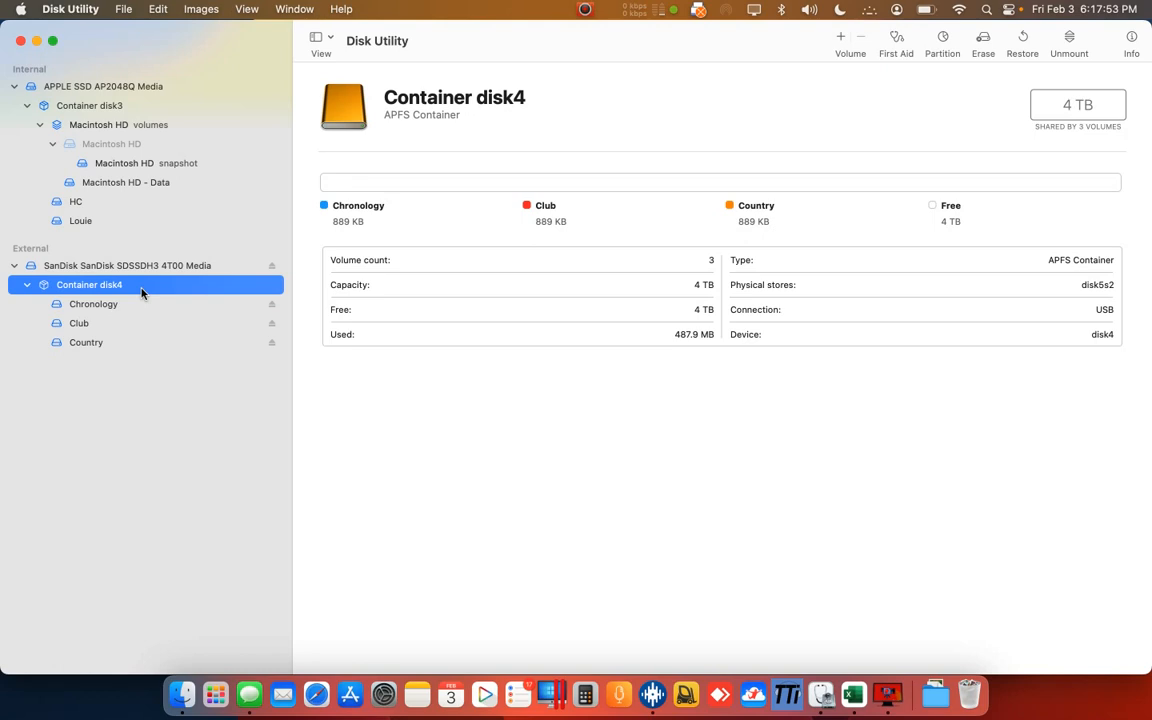
{"action": "left_click", "coordinate": [145, 266]}
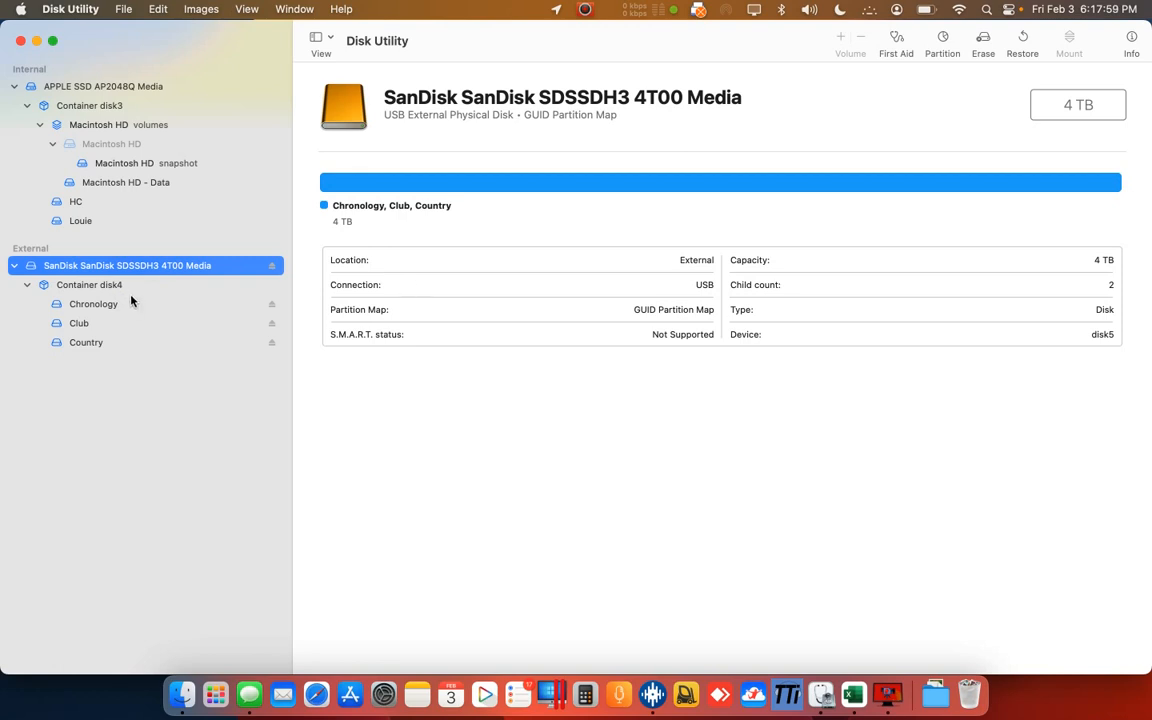
{"action": "left_click", "coordinate": [118, 321]}
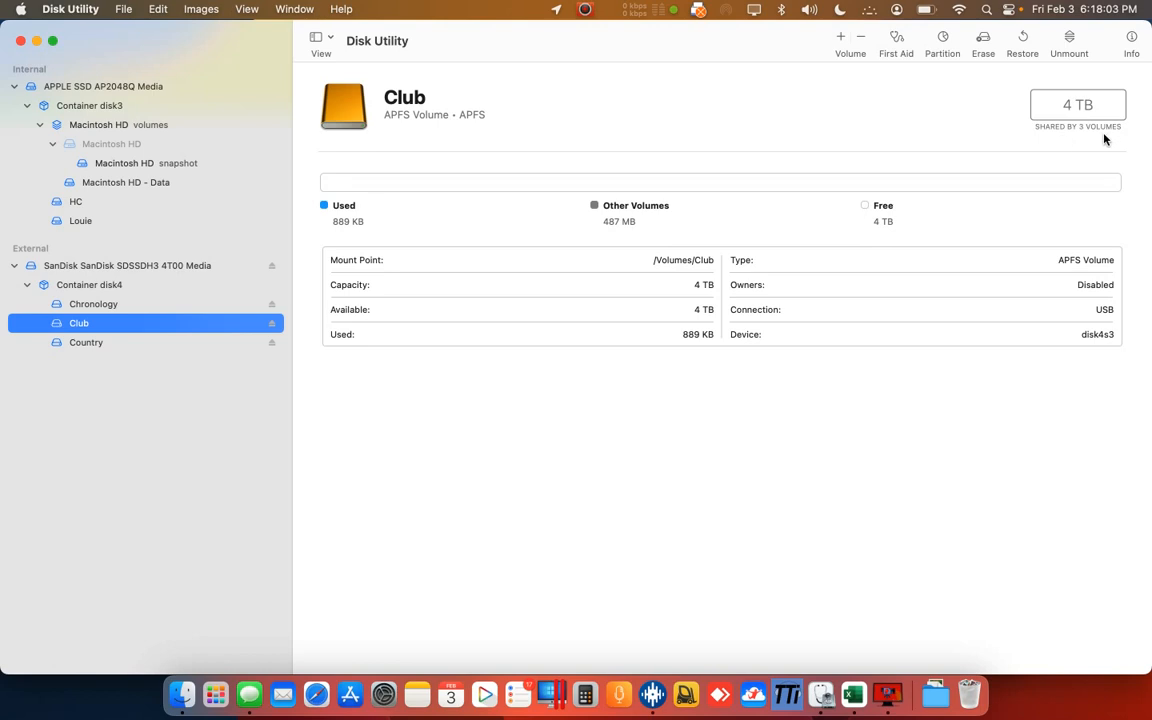
{"action": "left_click", "coordinate": [203, 344]}
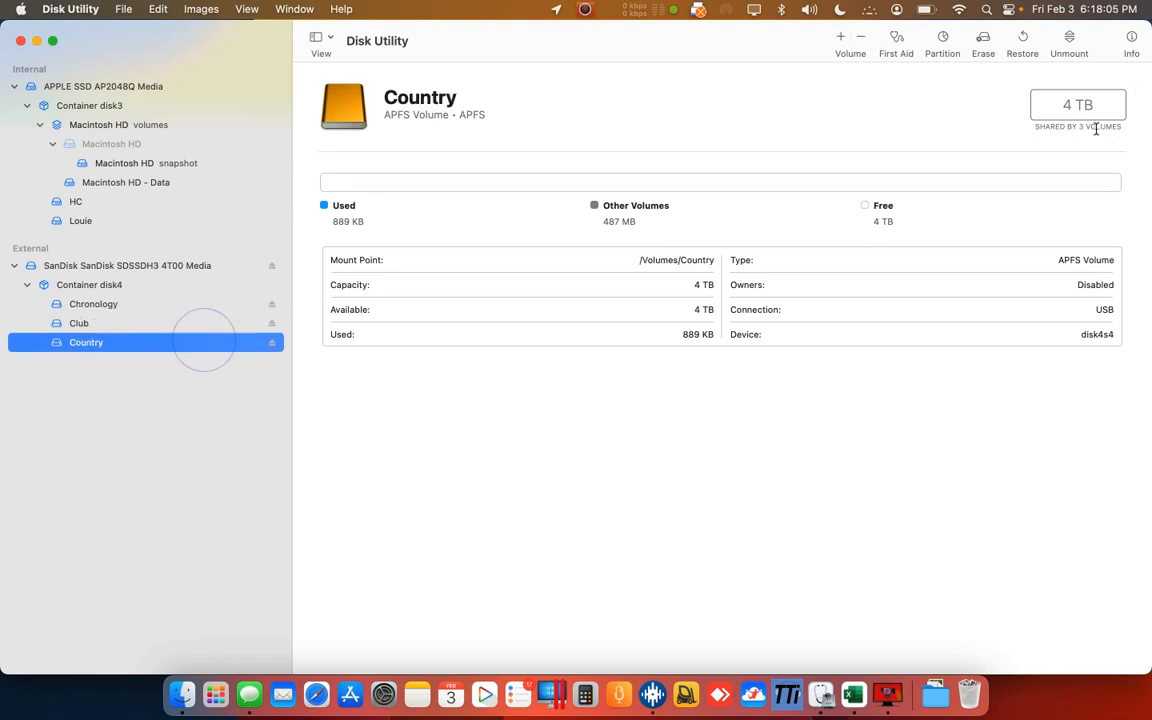
{"action": "left_click", "coordinate": [148, 304]}
{"action": "left_click", "coordinate": [137, 287]}
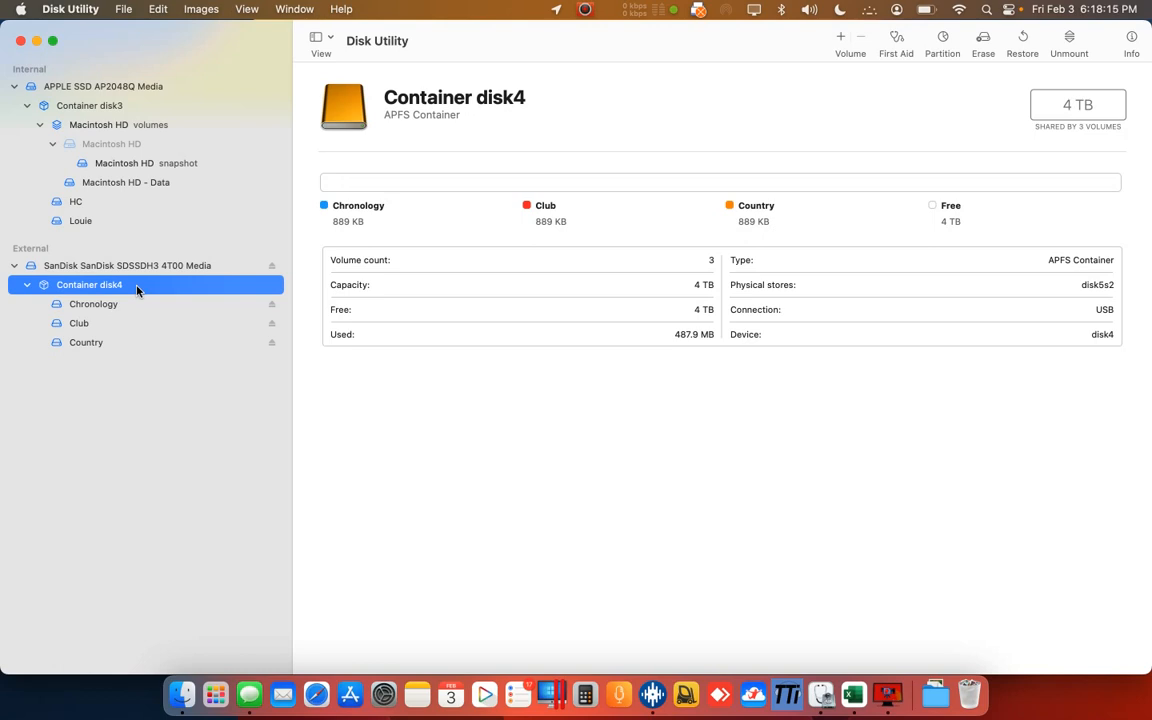
{"action": "left_click", "coordinate": [135, 301]}
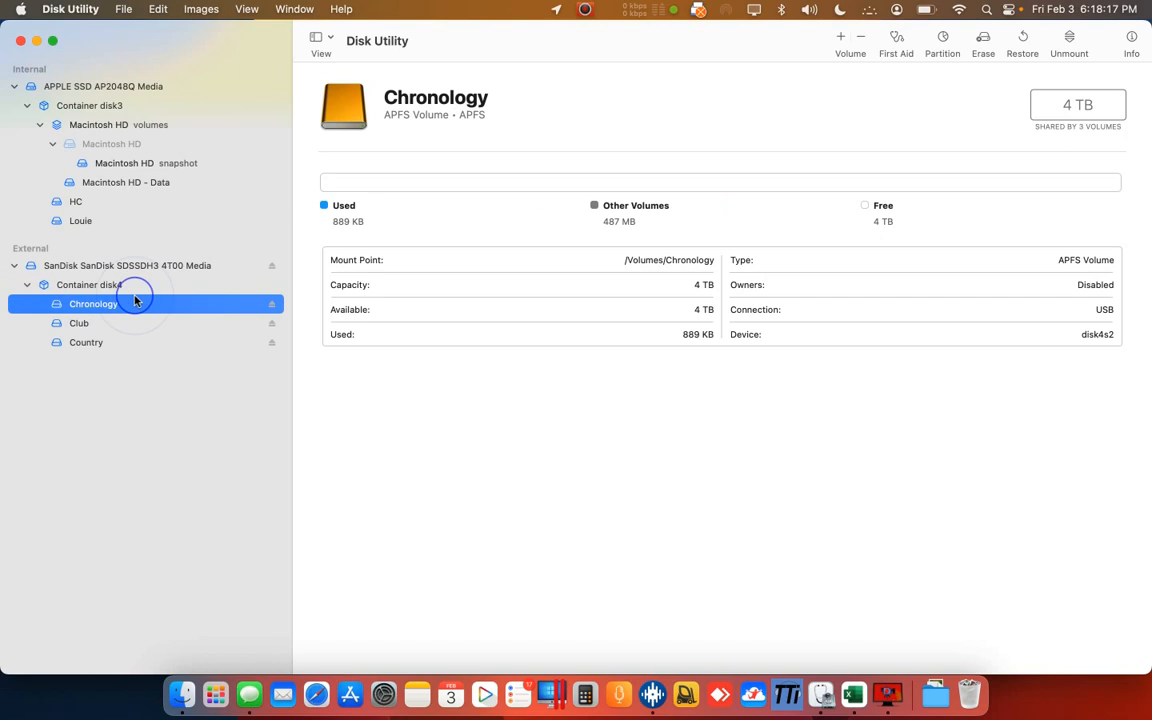
{"action": "left_click", "coordinate": [129, 321]}
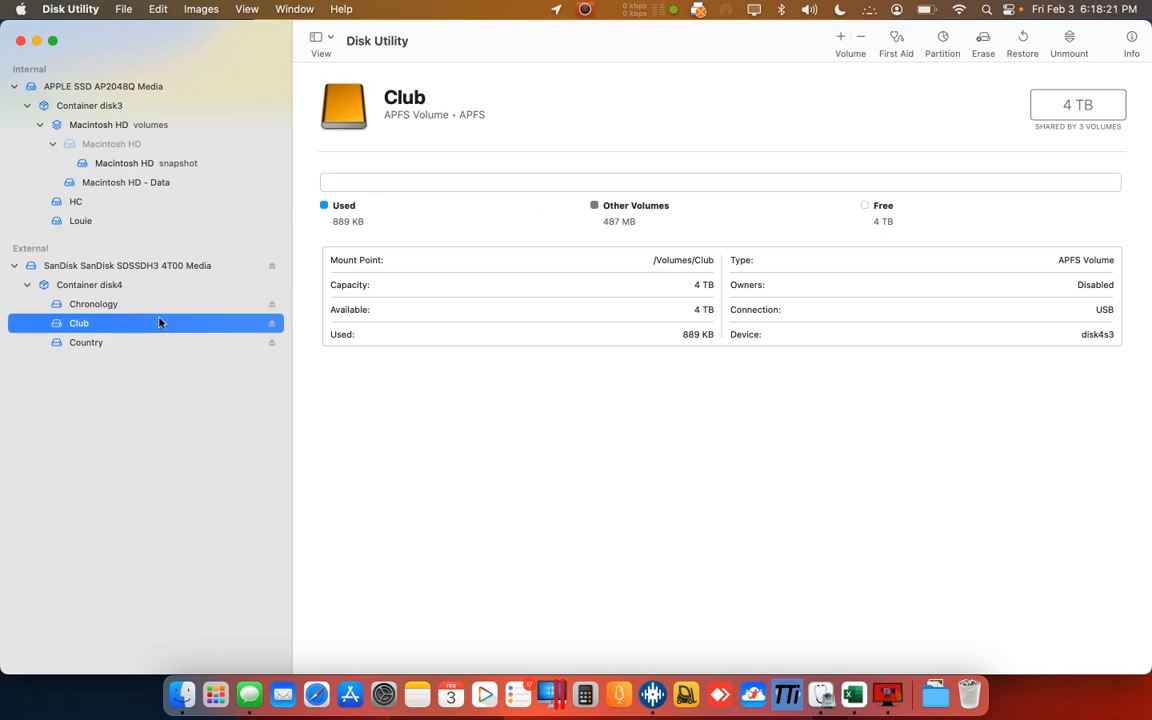
{"action": "left_click", "coordinate": [131, 350]}
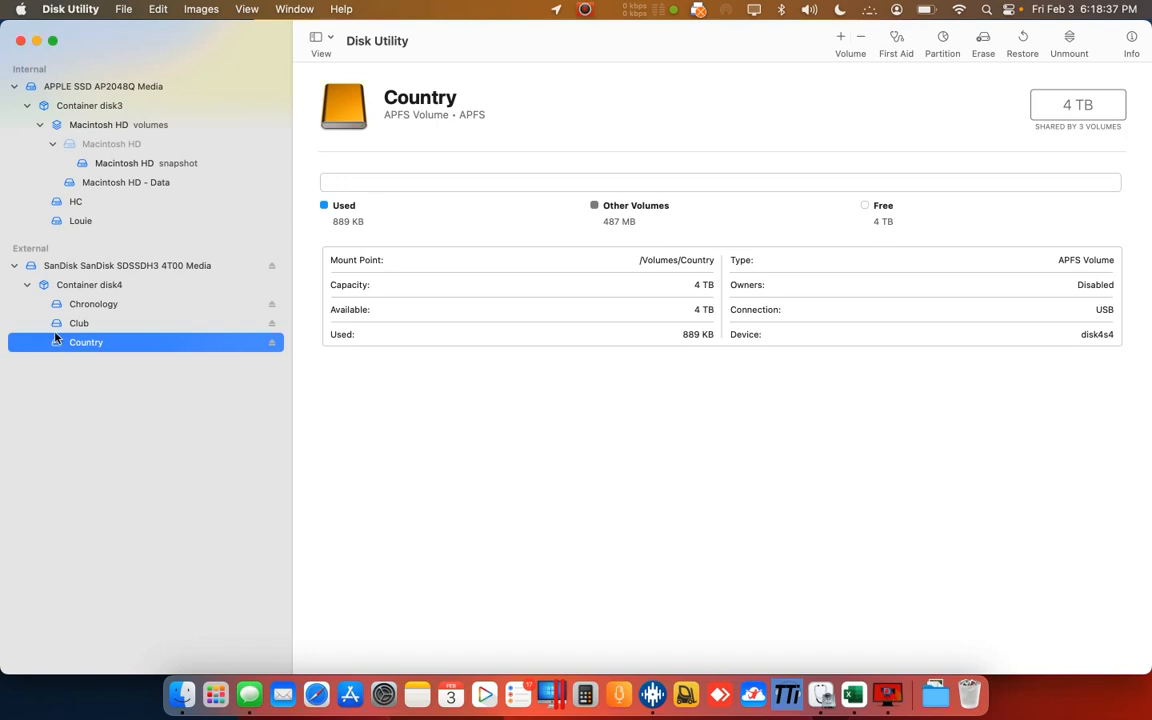
Switch to Serato DJ Pro and look through the list of crates in the music library.
{"action": "left_click", "coordinate": [652, 693]}
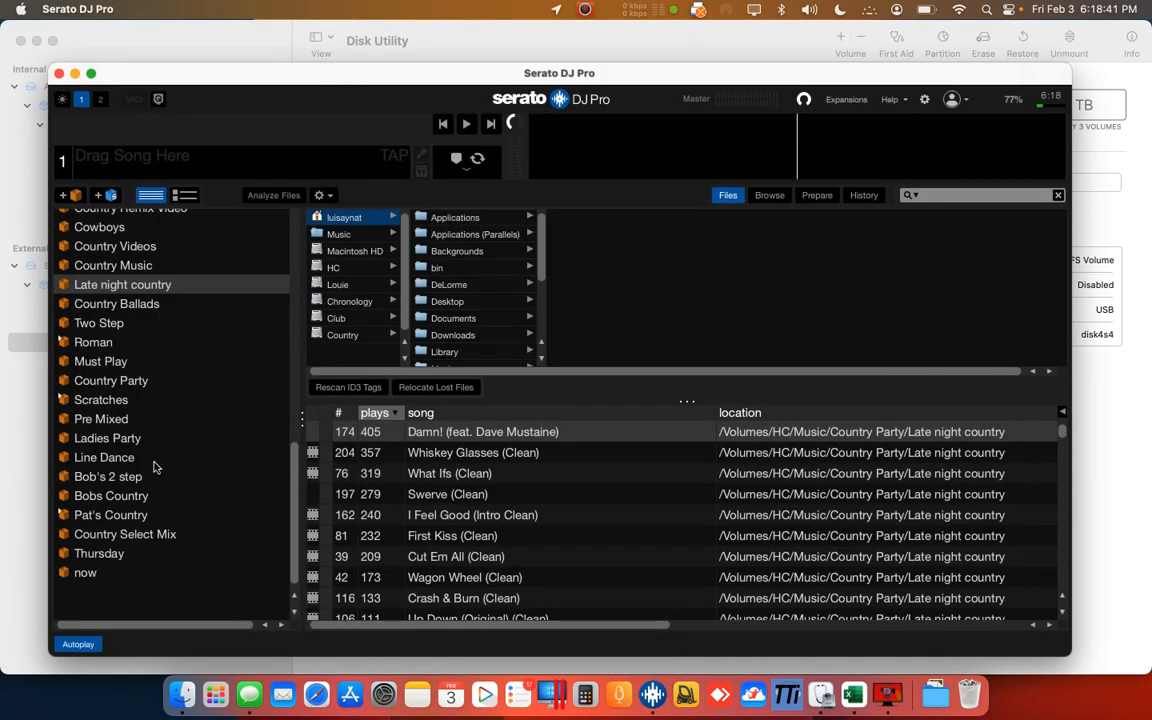
{"action": "scroll", "coordinate": [154, 467], "scroll_direction": "up", "scroll_amount": 10}
{"action": "scroll", "coordinate": [152, 474], "scroll_direction": "down", "scroll_amount": 10}
{"action": "scroll", "coordinate": [152, 474], "scroll_direction": "up", "scroll_amount": 5}
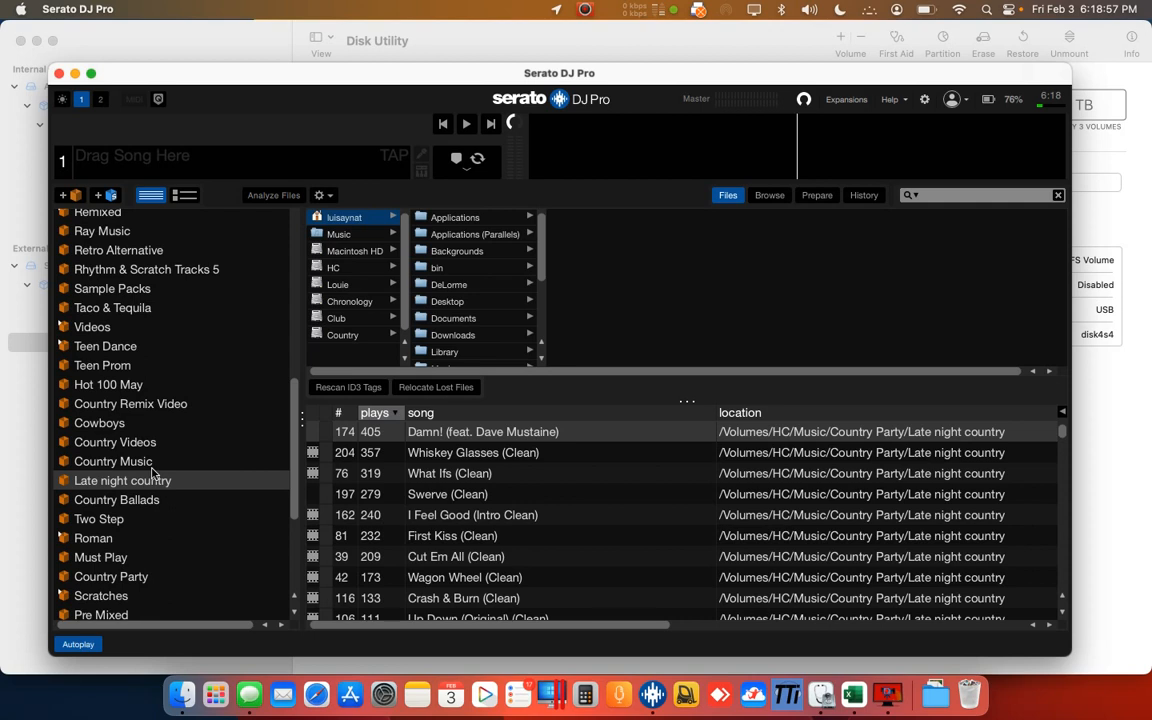
Return to Disk Utility and review the Club, Chronology and Country volumes one by one.
{"action": "left_click", "coordinate": [33, 444]}
{"action": "left_click", "coordinate": [103, 318]}
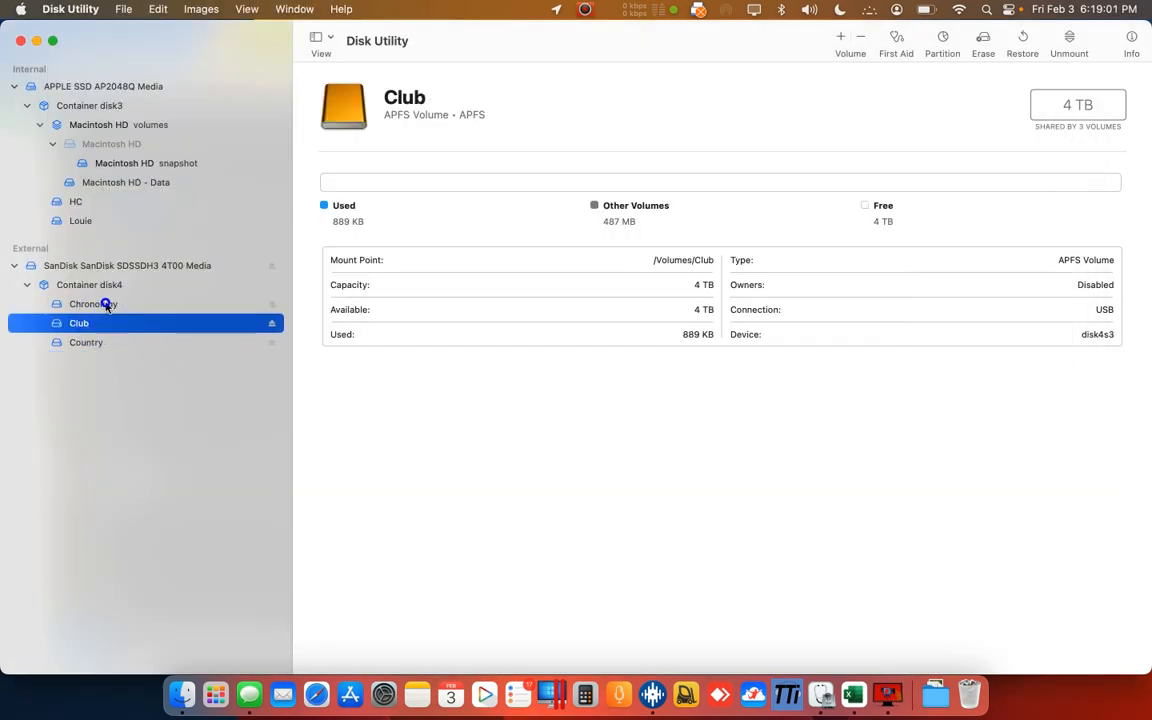
{"action": "left_click", "coordinate": [105, 305]}
{"action": "left_click", "coordinate": [123, 321]}
{"action": "left_click", "coordinate": [123, 340]}
{"action": "left_click", "coordinate": [123, 316]}
{"action": "left_click", "coordinate": [124, 343]}
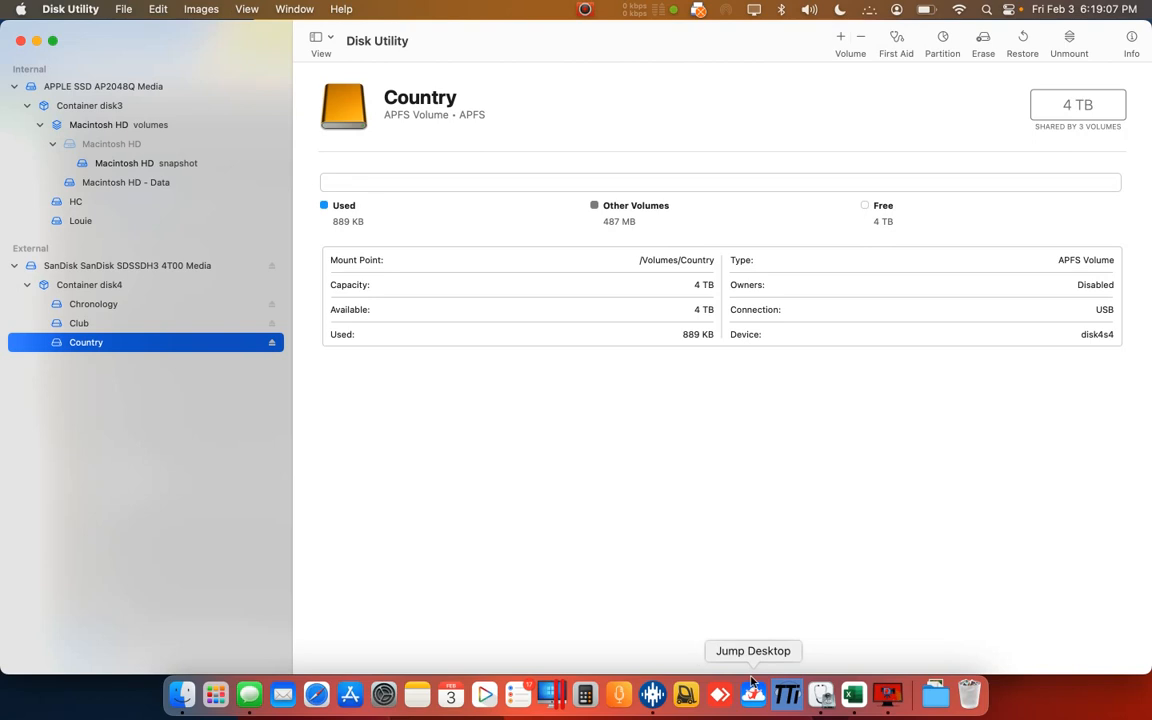
In Serato DJ Pro, view the contents of the Country and Chronology volumes, check the remaining crates, and minimize the window.
{"action": "left_click", "coordinate": [652, 694]}
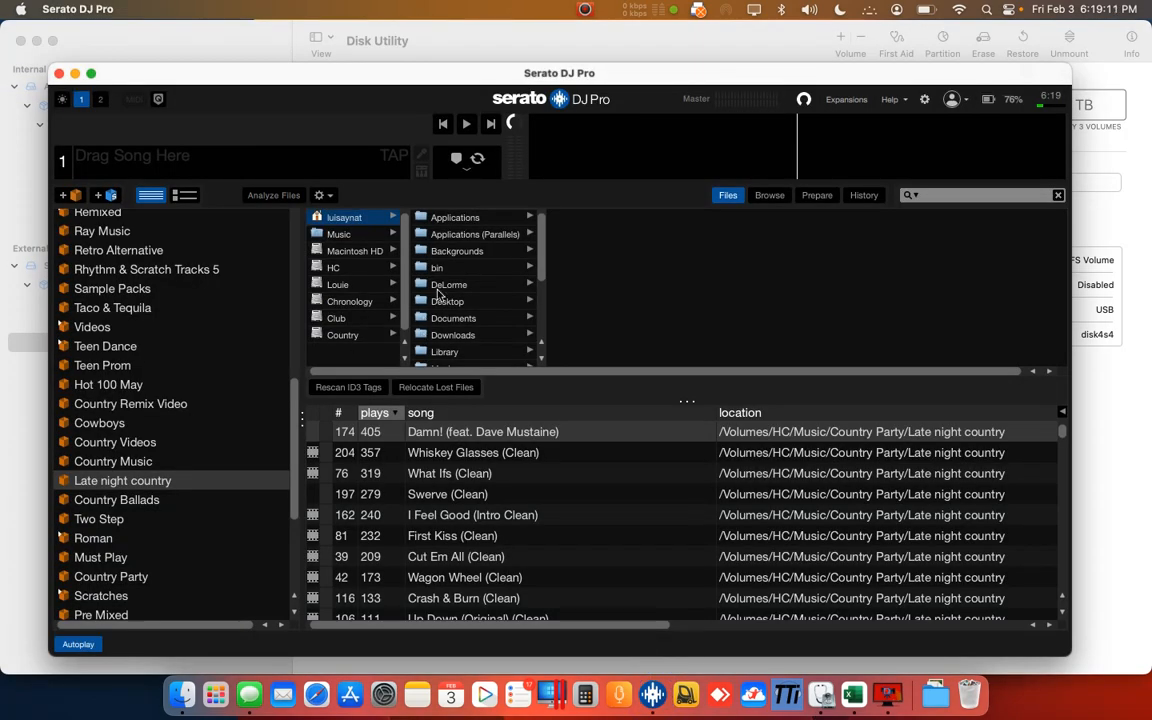
{"action": "left_click", "coordinate": [347, 335]}
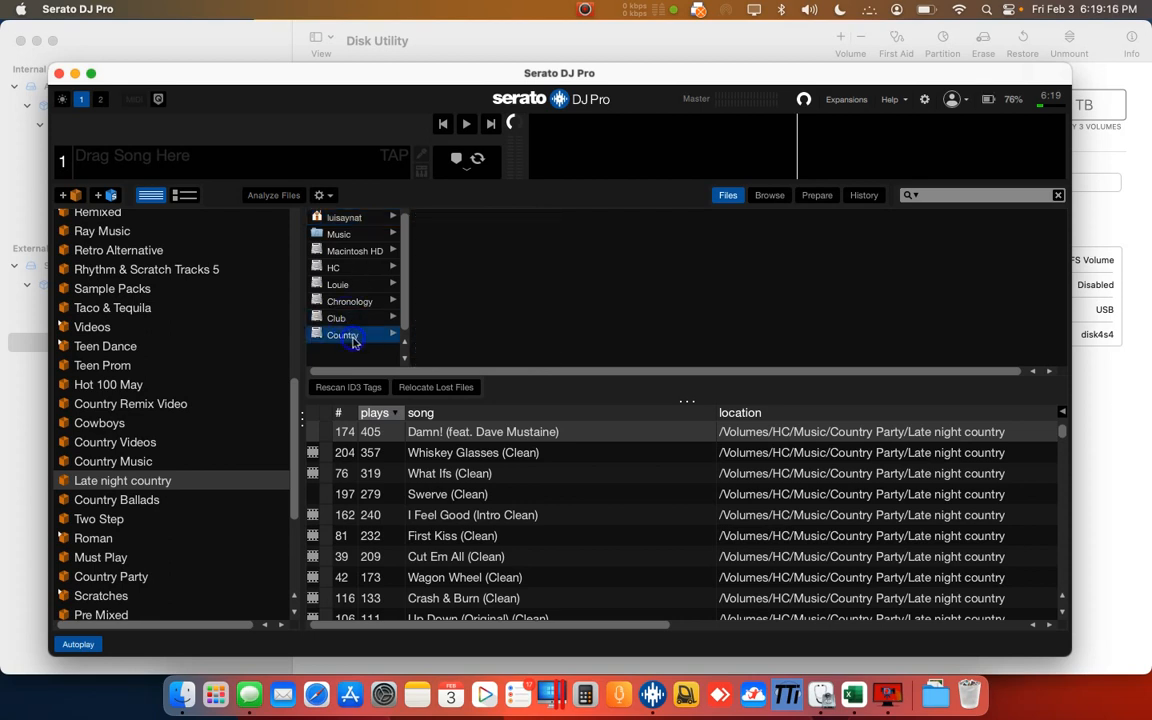
{"action": "left_click", "coordinate": [352, 304]}
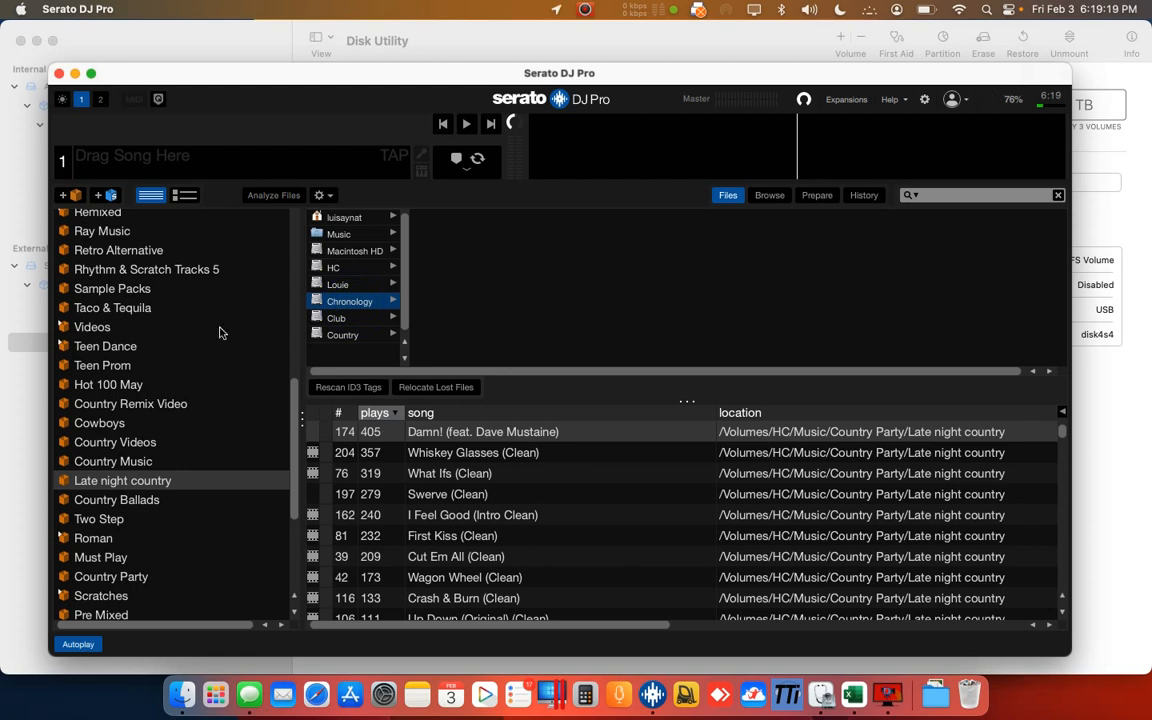
{"action": "scroll", "coordinate": [192, 509], "scroll_direction": "down", "scroll_amount": 5}
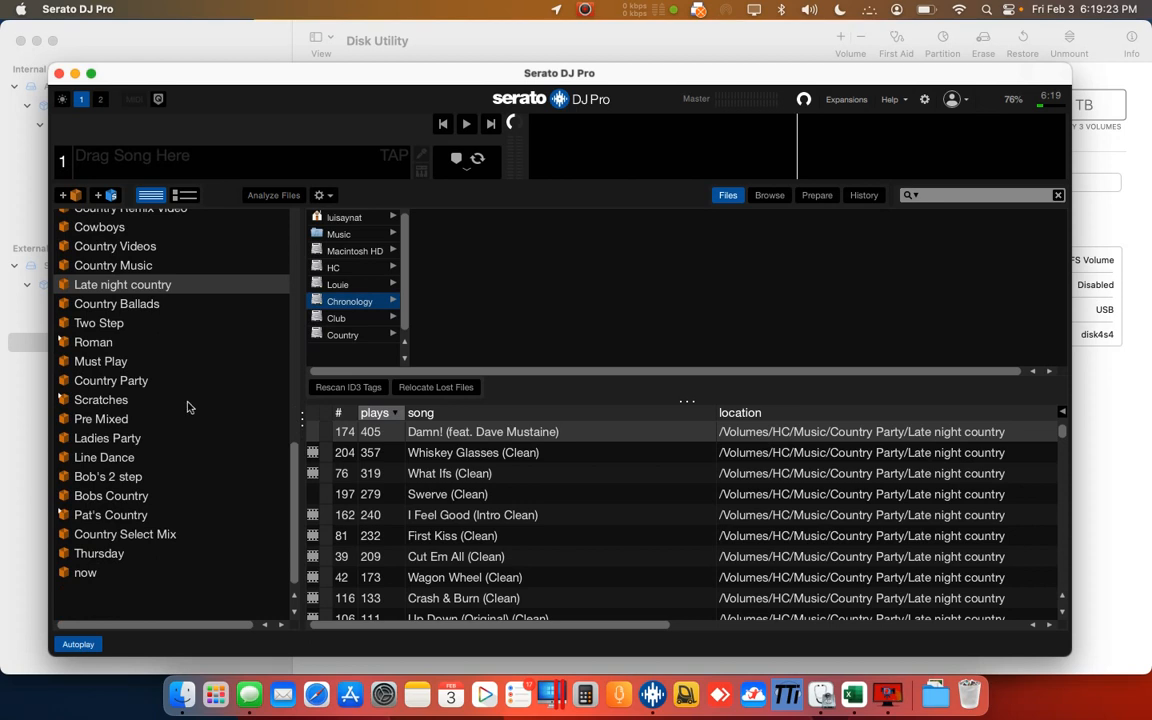
{"action": "left_click", "coordinate": [76, 74]}
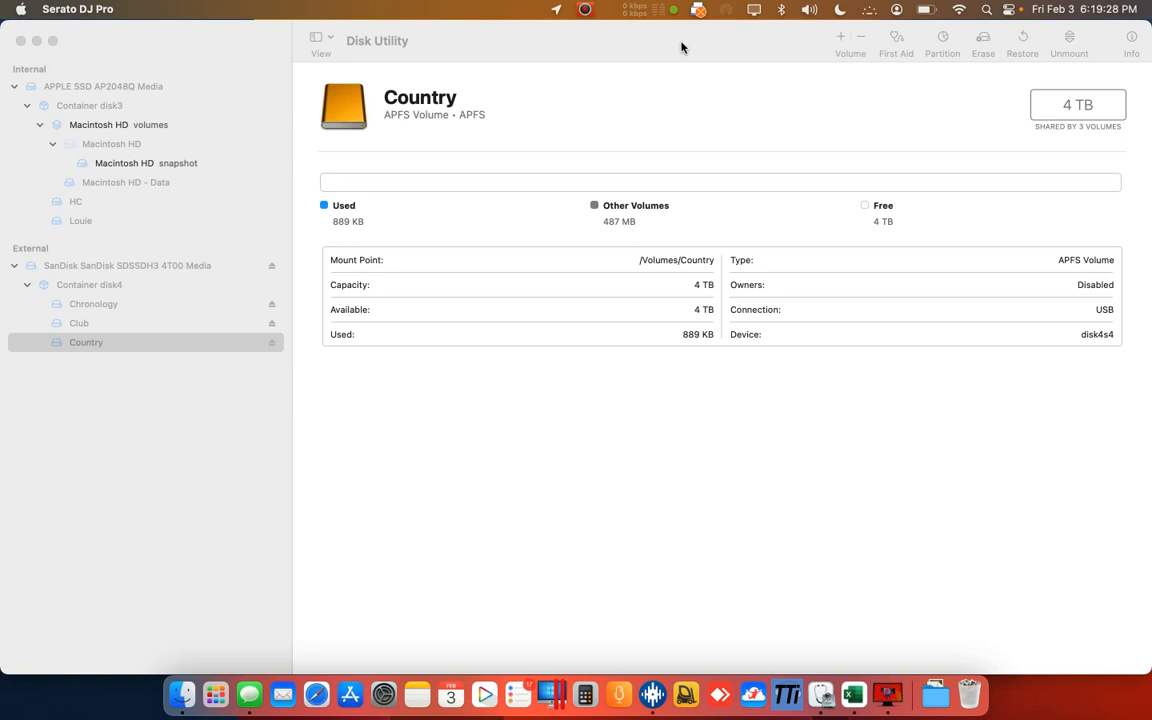
Add an APFS volume named Wedding to Container disk4 and check it alongside the Club, Chronology and Country volumes.
{"action": "left_click", "coordinate": [190, 345]}
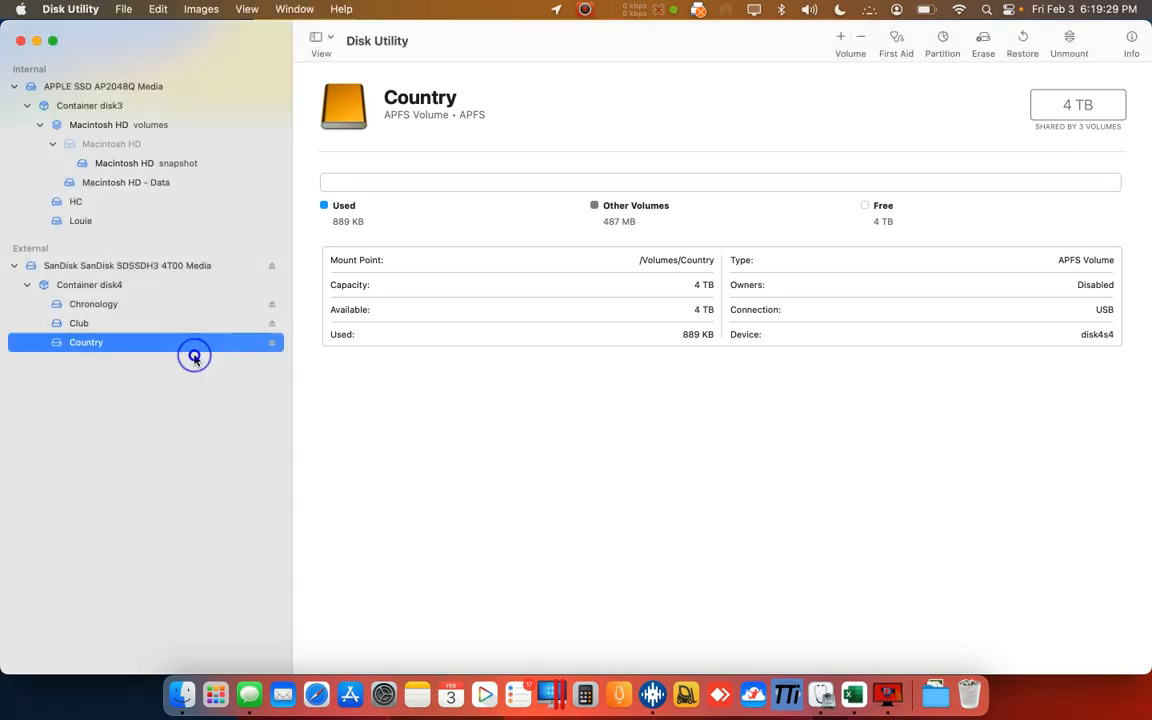
{"action": "left_click", "coordinate": [166, 285]}
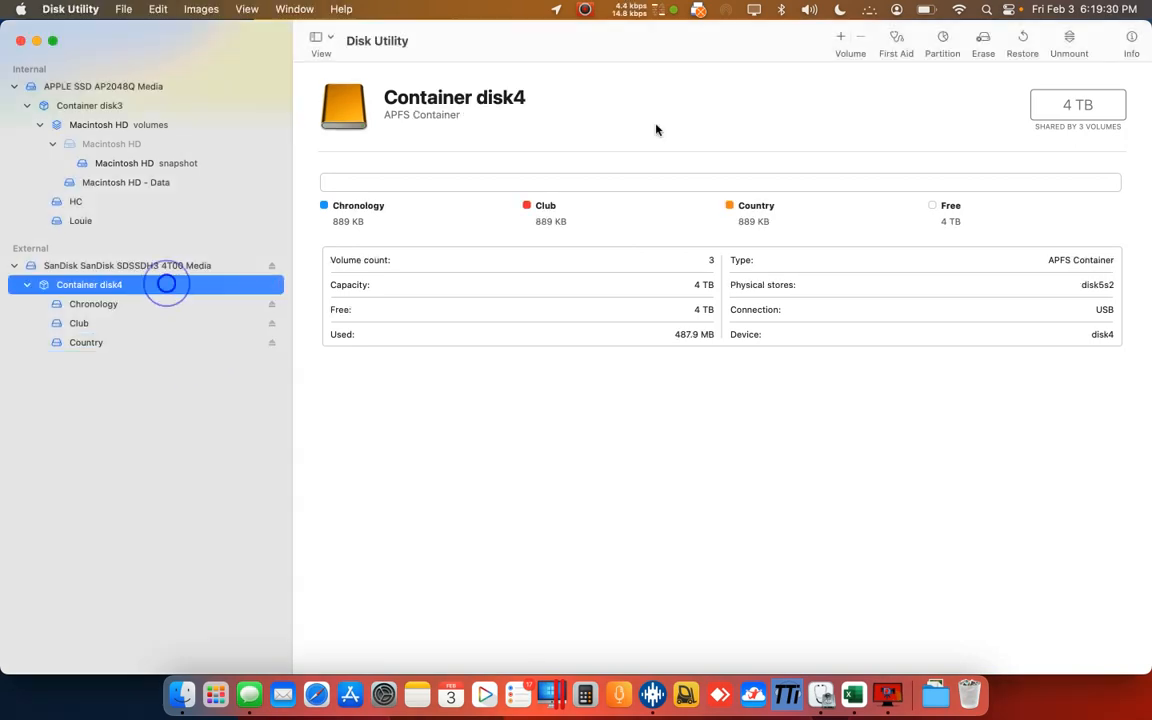
{"action": "left_click", "coordinate": [841, 36]}
{"action": "type", "text": "Wedding"}
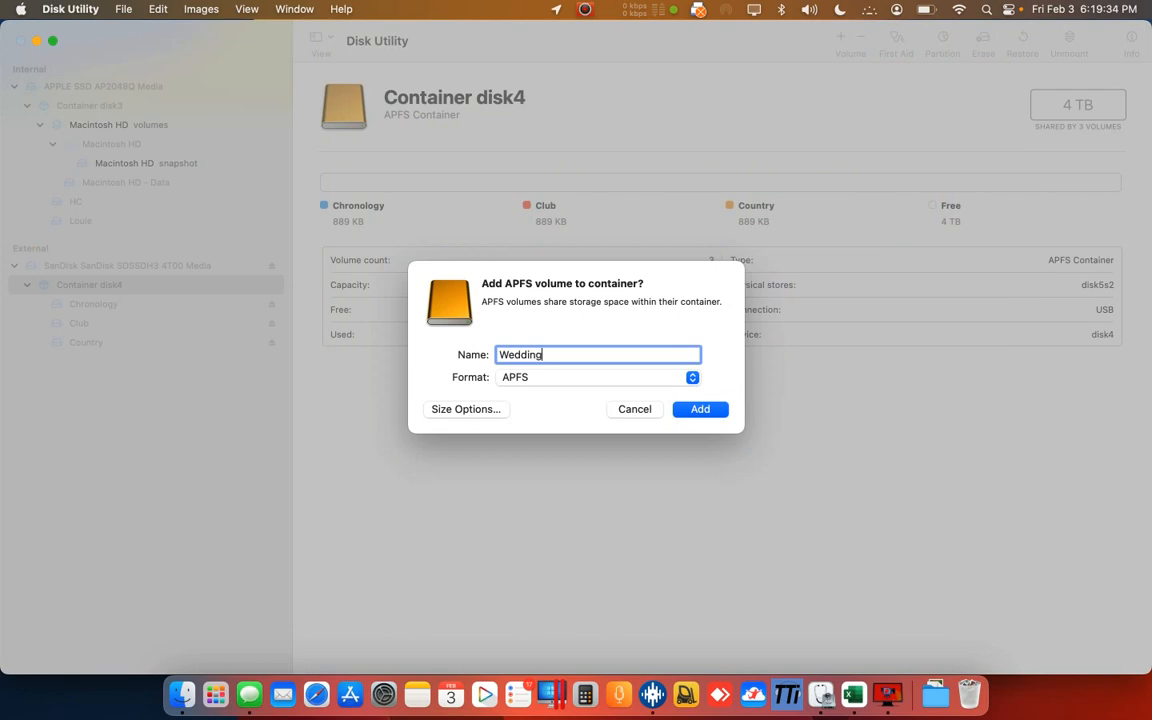
{"action": "key", "text": "Return"}
{"action": "left_click", "coordinate": [715, 577]}
{"action": "left_click", "coordinate": [158, 362]}
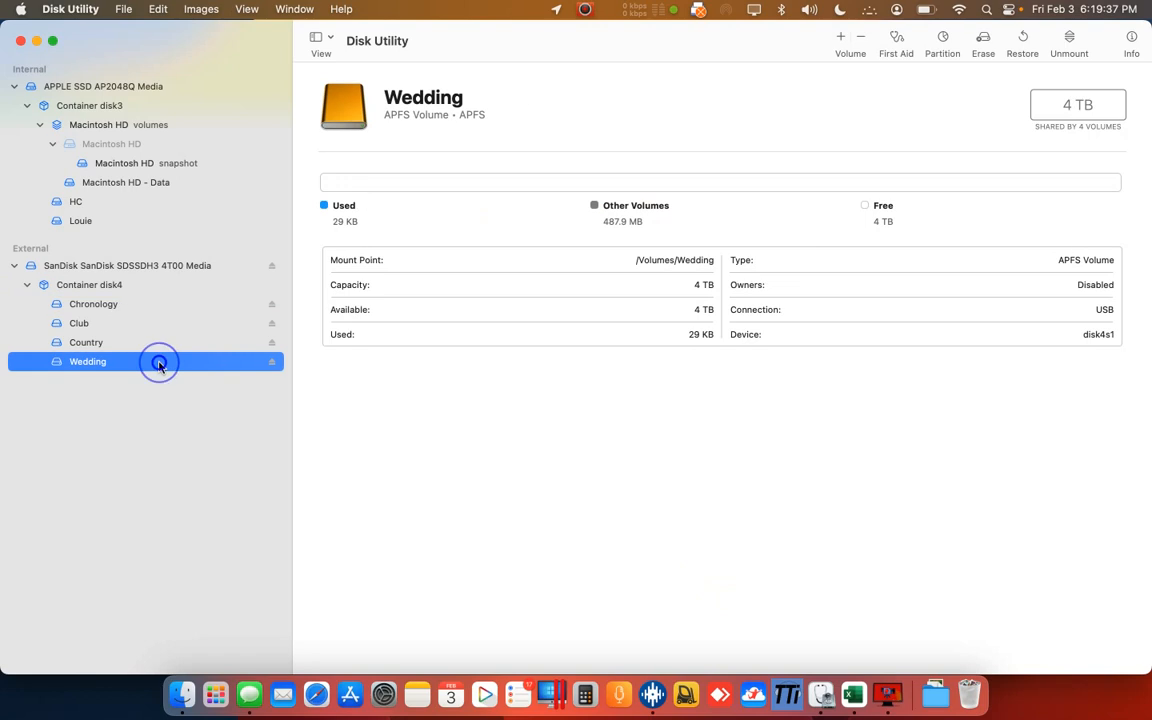
{"action": "left_click", "coordinate": [136, 322]}
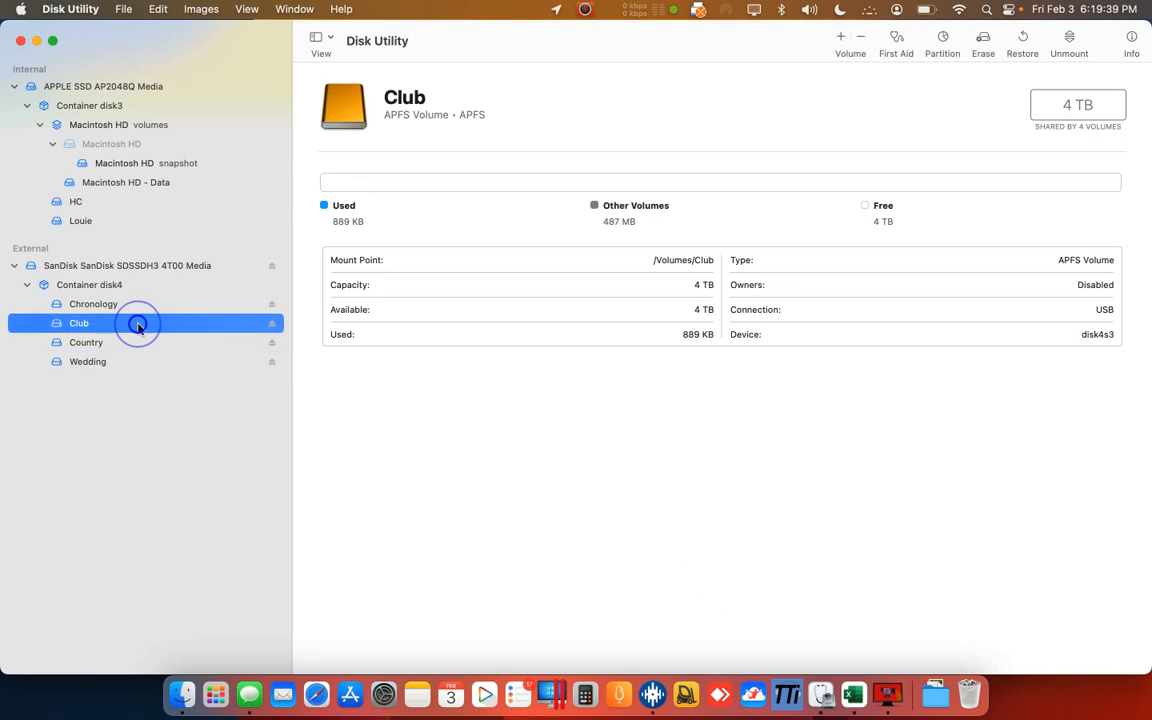
{"action": "left_click", "coordinate": [152, 308]}
{"action": "left_click", "coordinate": [146, 342]}
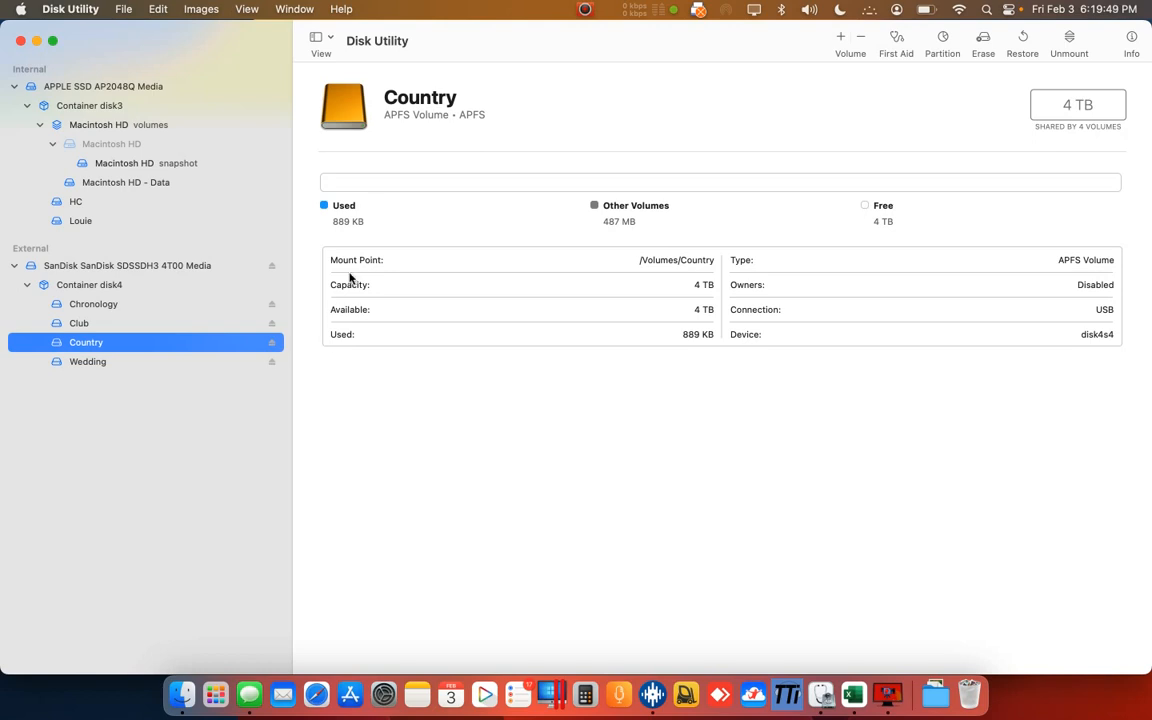
Move the open windows down to expose the desktop and group the Chronology, Club, Country and Wedding volume icons together.
{"action": "left_click_drag", "start_coordinate": [571, 41], "coordinate": [530, 650]}
{"action": "left_click_drag", "start_coordinate": [633, 112], "coordinate": [471, 582]}
{"action": "left_click_drag", "start_coordinate": [1130, 587], "coordinate": [942, 362]}
{"action": "left_click_drag", "start_coordinate": [1082, 417], "coordinate": [300, 150]}
{"action": "left_click_drag", "start_coordinate": [1099, 45], "coordinate": [389, 152]}
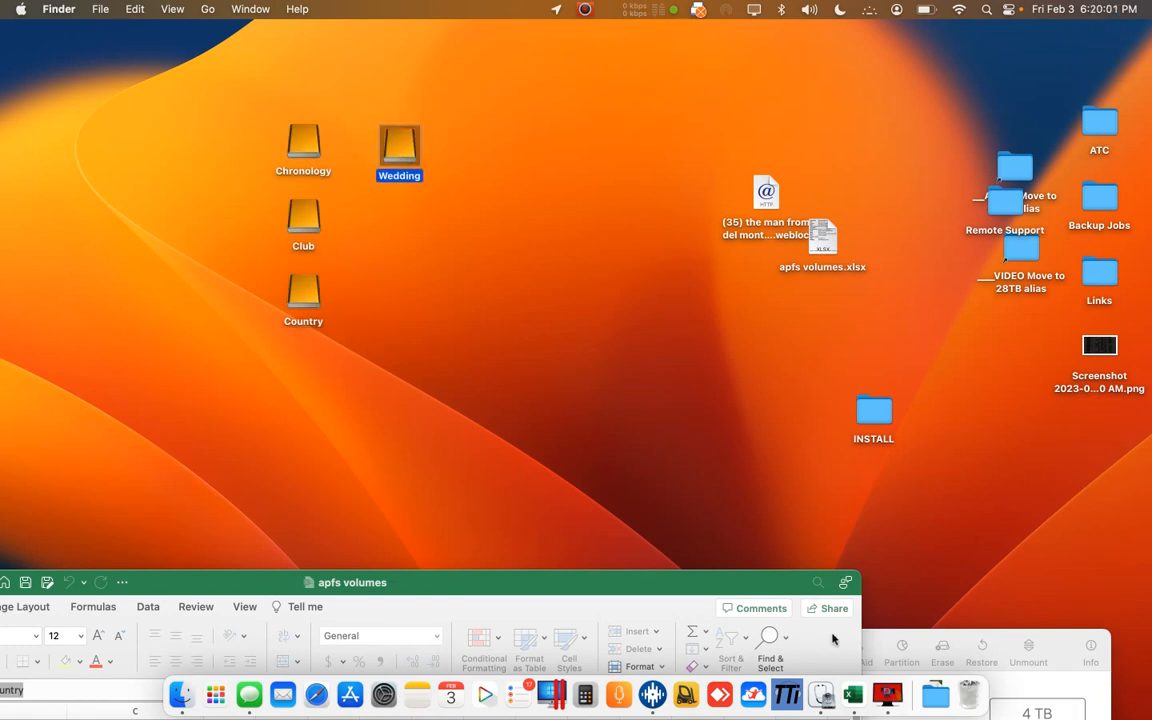
{"action": "left_click_drag", "start_coordinate": [881, 650], "coordinate": [836, 476]}
Eject the Chronology, Club and Country volumes from the desktop individually instead of ejecting all volumes on the disk.
{"action": "left_click", "coordinate": [362, 235]}
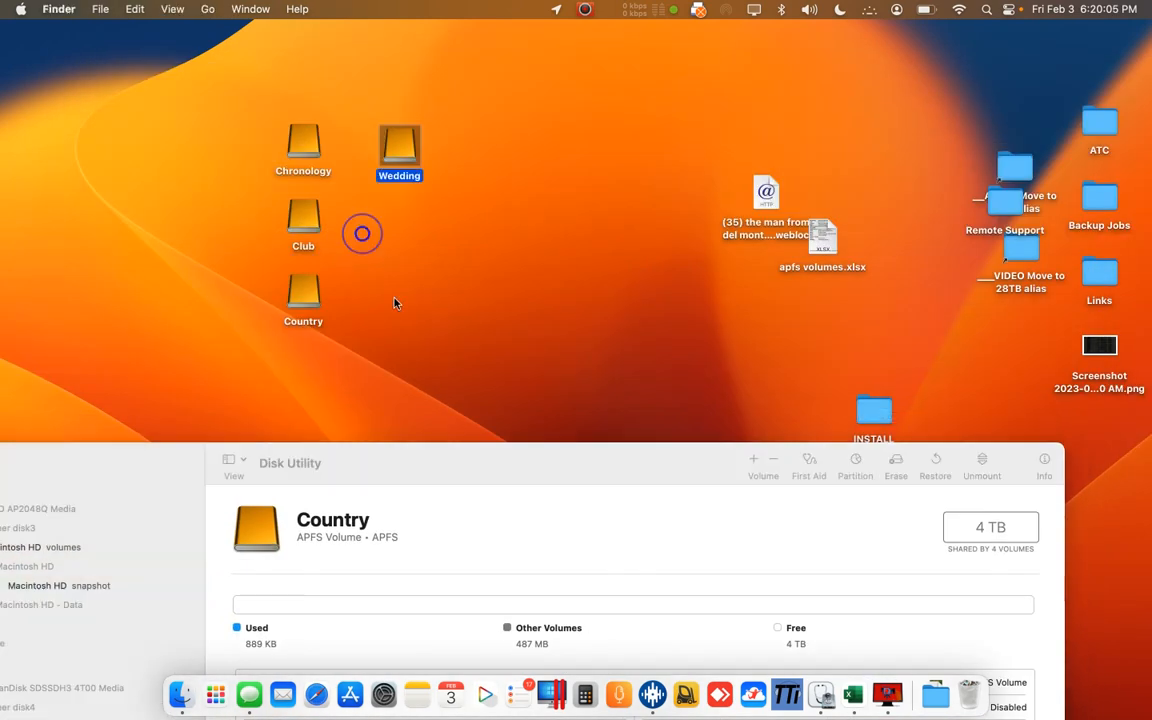
{"action": "left_click_drag", "start_coordinate": [336, 346], "coordinate": [280, 139]}
{"action": "right_click", "coordinate": [295, 145]}
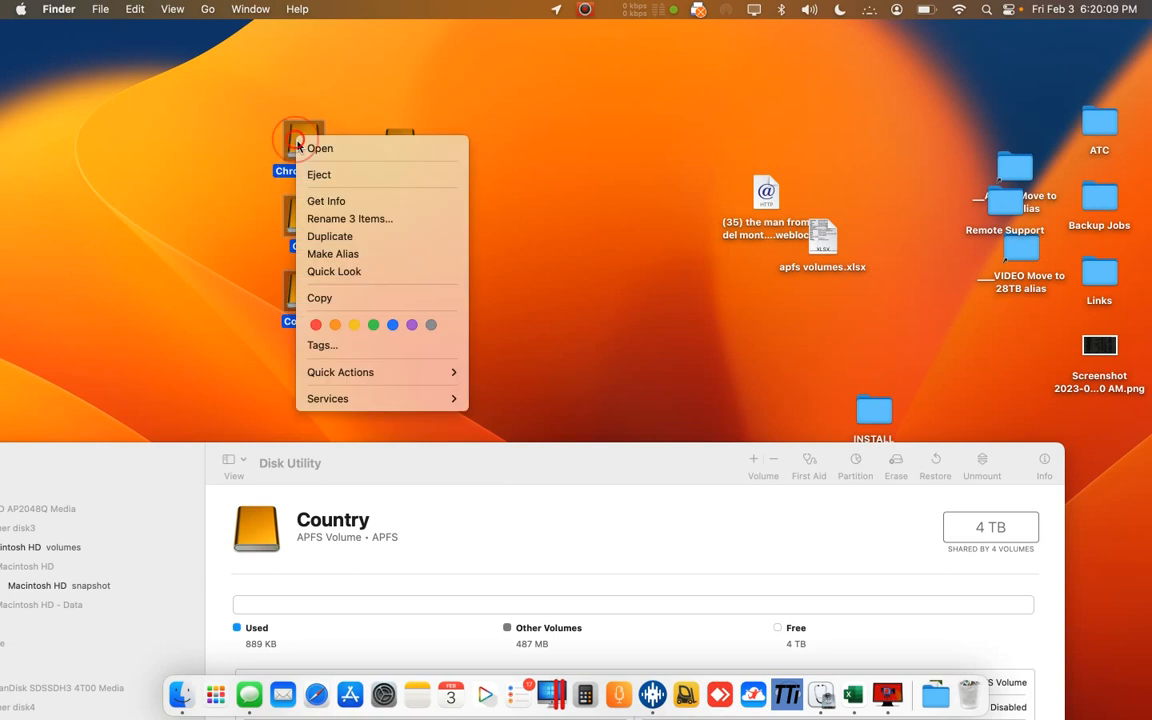
{"action": "left_click", "coordinate": [320, 172]}
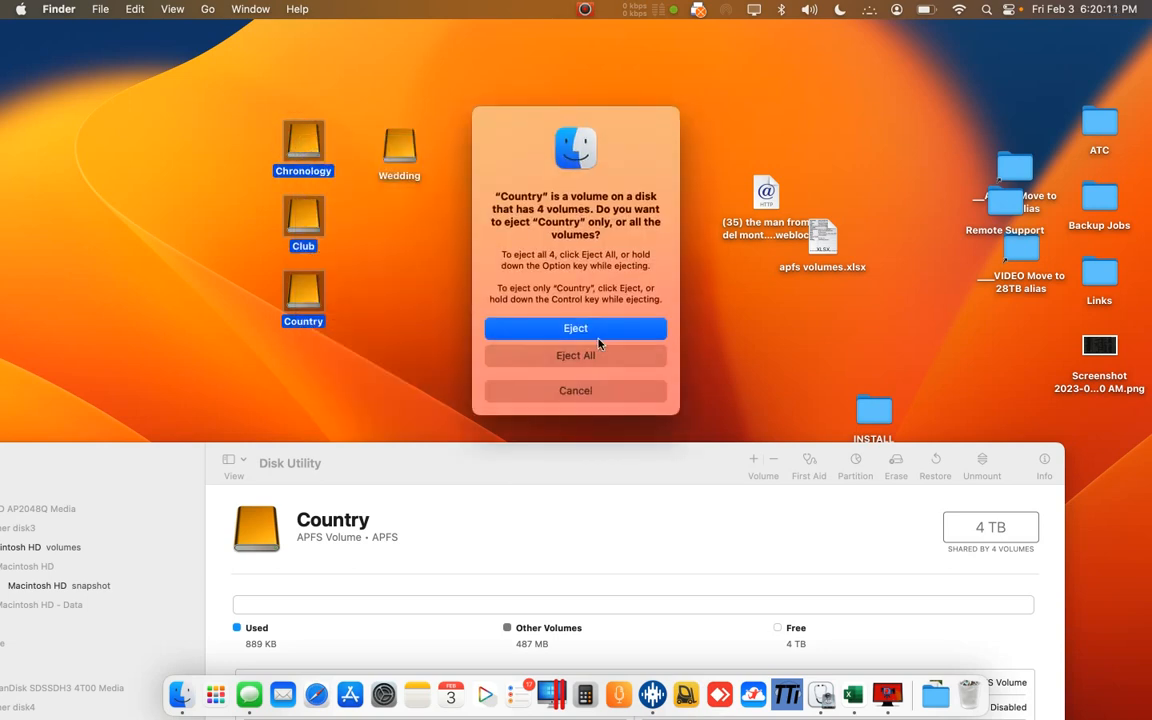
{"action": "left_click", "coordinate": [600, 330]}
{"action": "left_click", "coordinate": [598, 330]}
{"action": "left_click", "coordinate": [595, 330]}
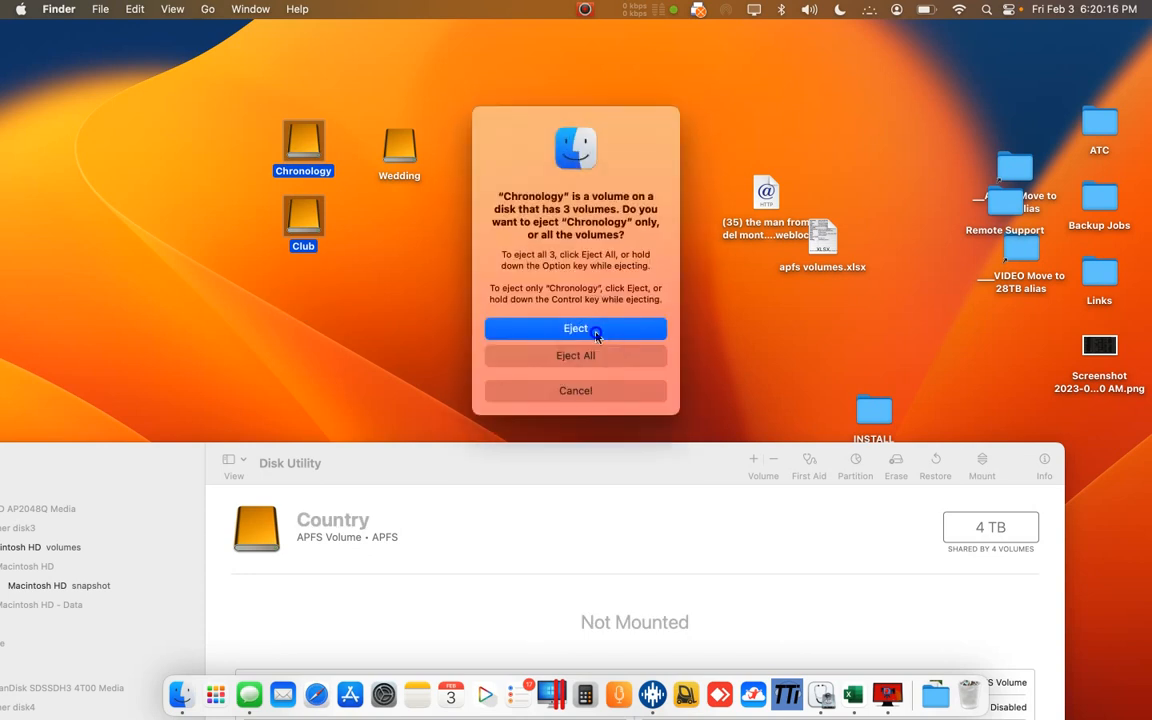
Check the mount status in Disk Utility, view the Wedding volume in Serato DJ Pro's files, and minimize Serato.
{"action": "left_click", "coordinate": [540, 470]}
{"action": "left_click_drag", "start_coordinate": [616, 321], "coordinate": [655, 311]}
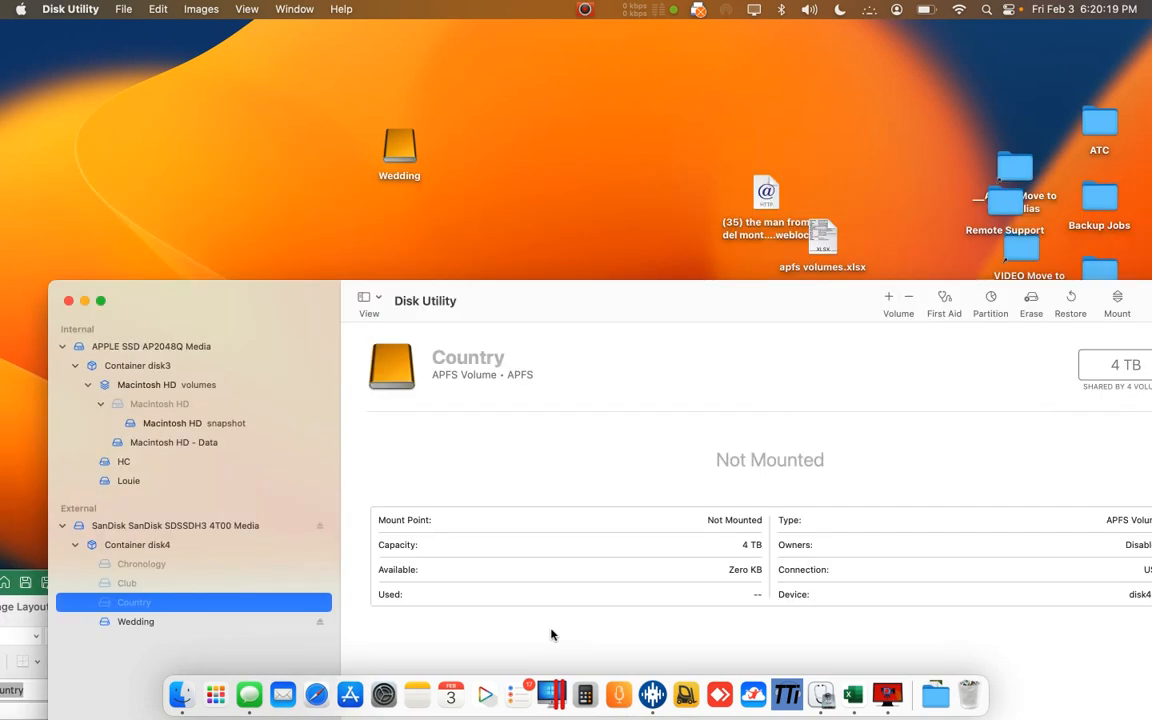
{"action": "left_click", "coordinate": [652, 694]}
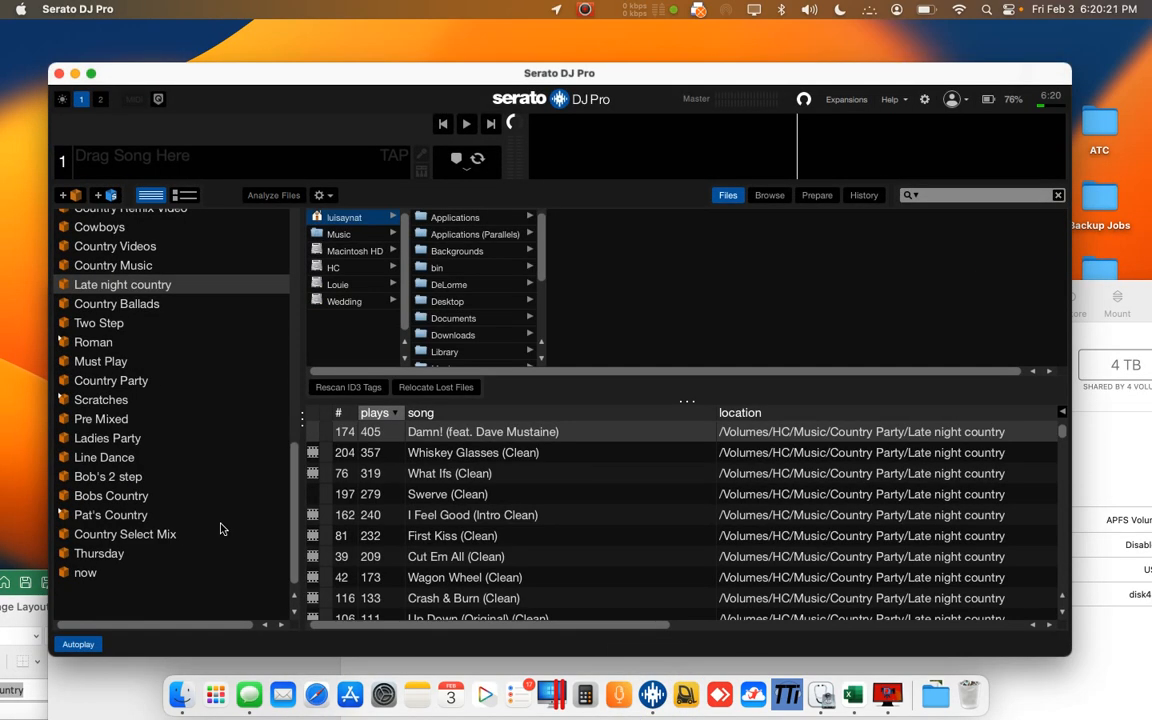
{"action": "left_click", "coordinate": [352, 301]}
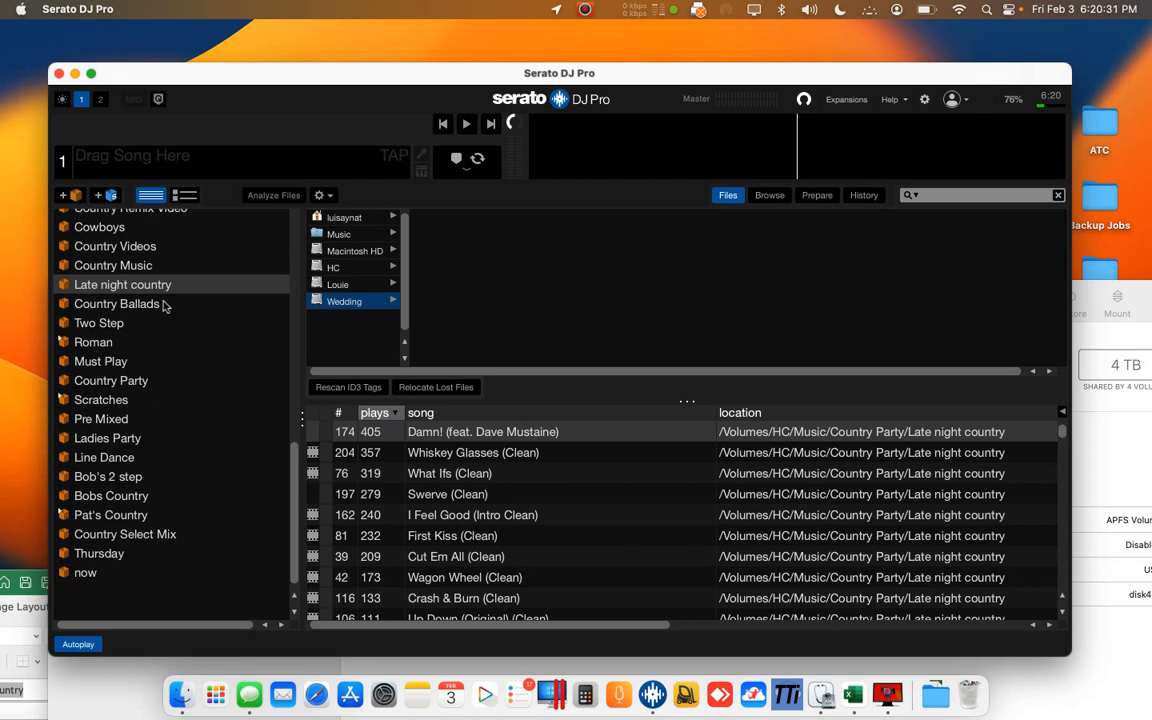
{"action": "left_click", "coordinate": [75, 74]}
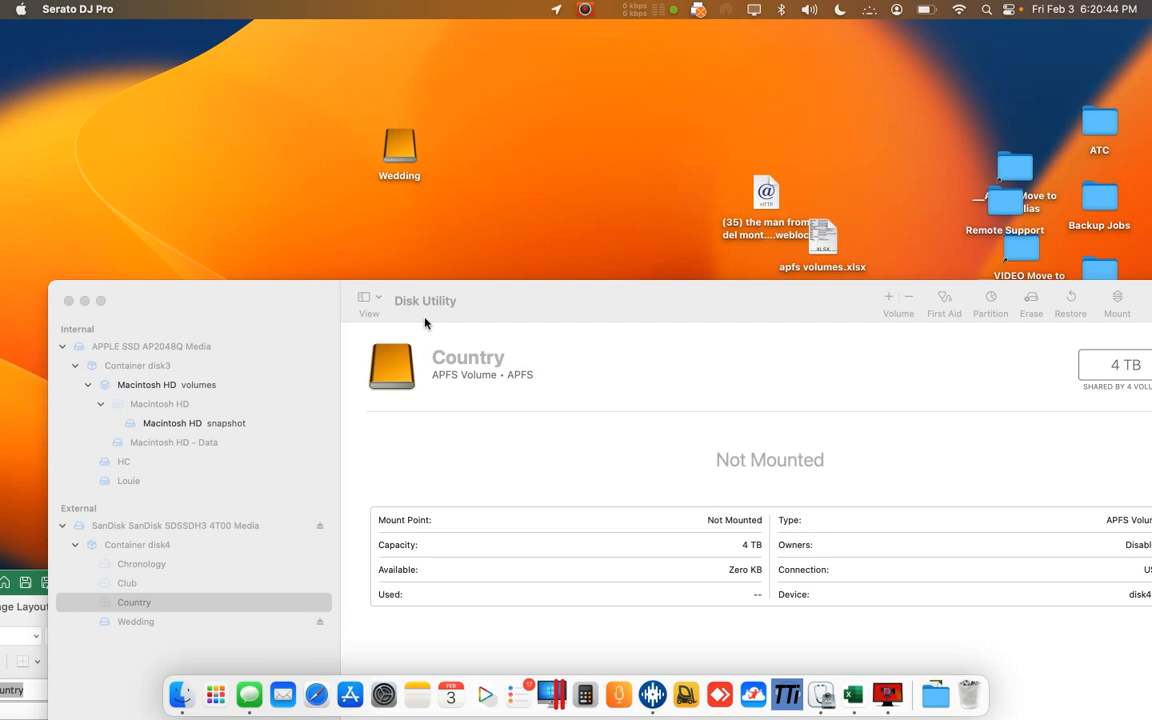
Move the Disk Utility window up, add an APFS volume named Latin to Container disk4, and view its details.
{"action": "left_click_drag", "start_coordinate": [283, 291], "coordinate": [240, 72]}
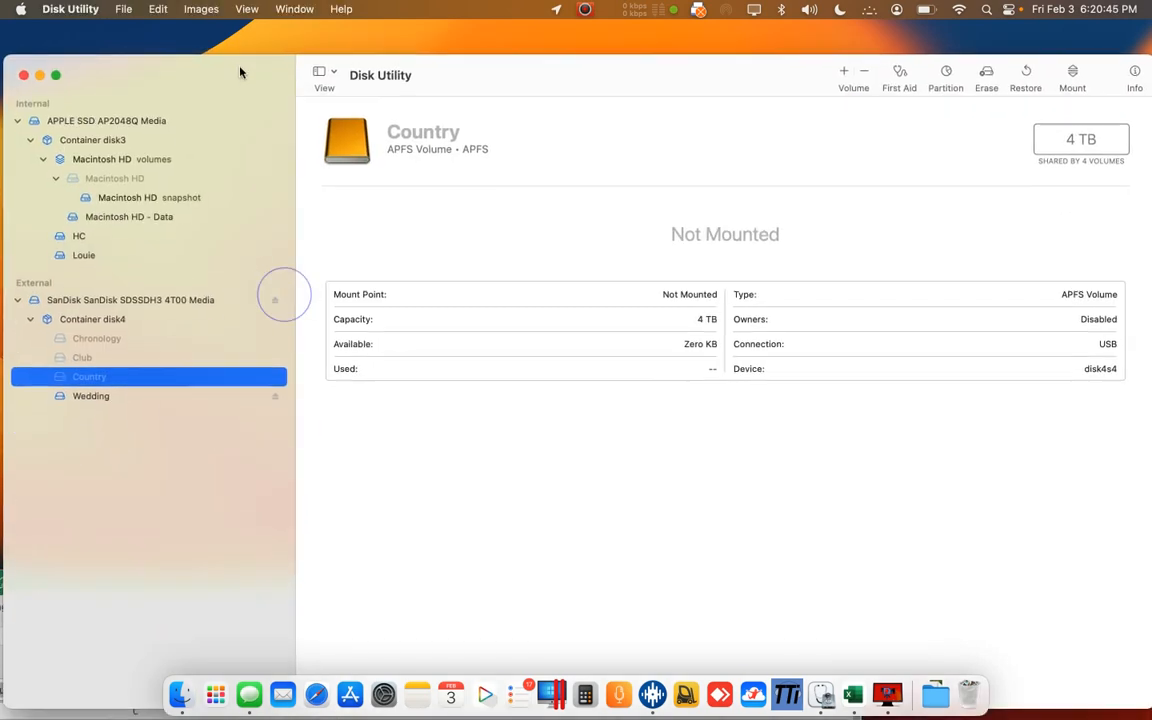
{"action": "left_click", "coordinate": [159, 338]}
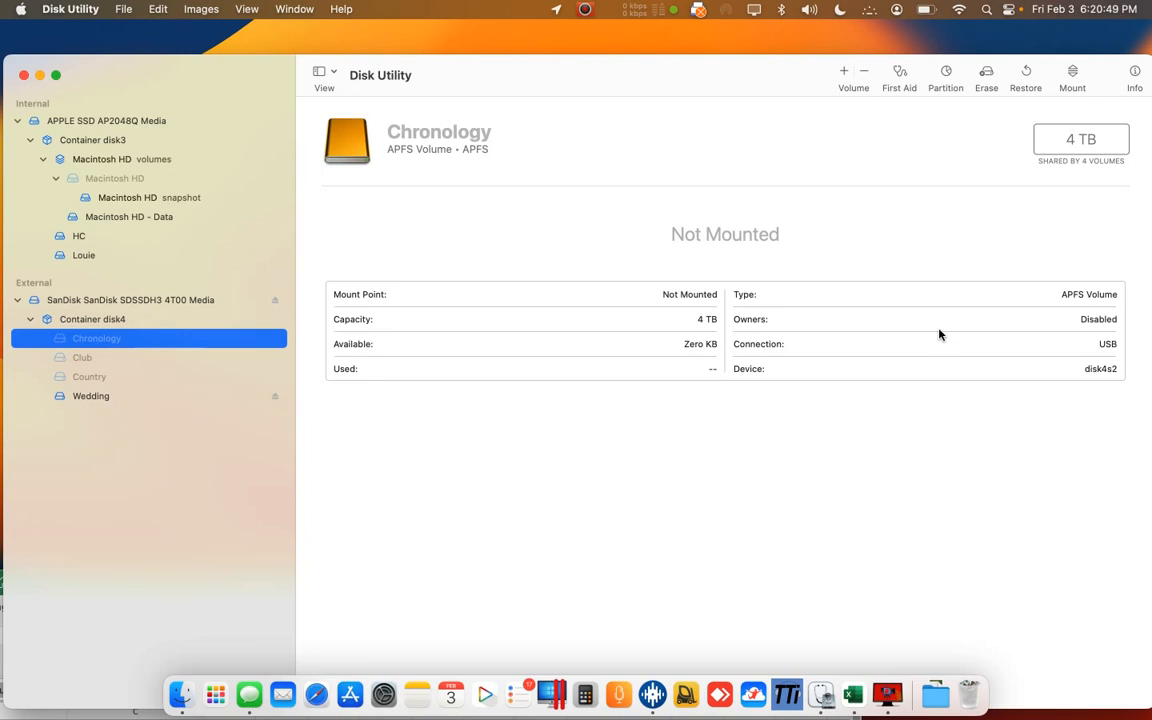
{"action": "left_click", "coordinate": [245, 318]}
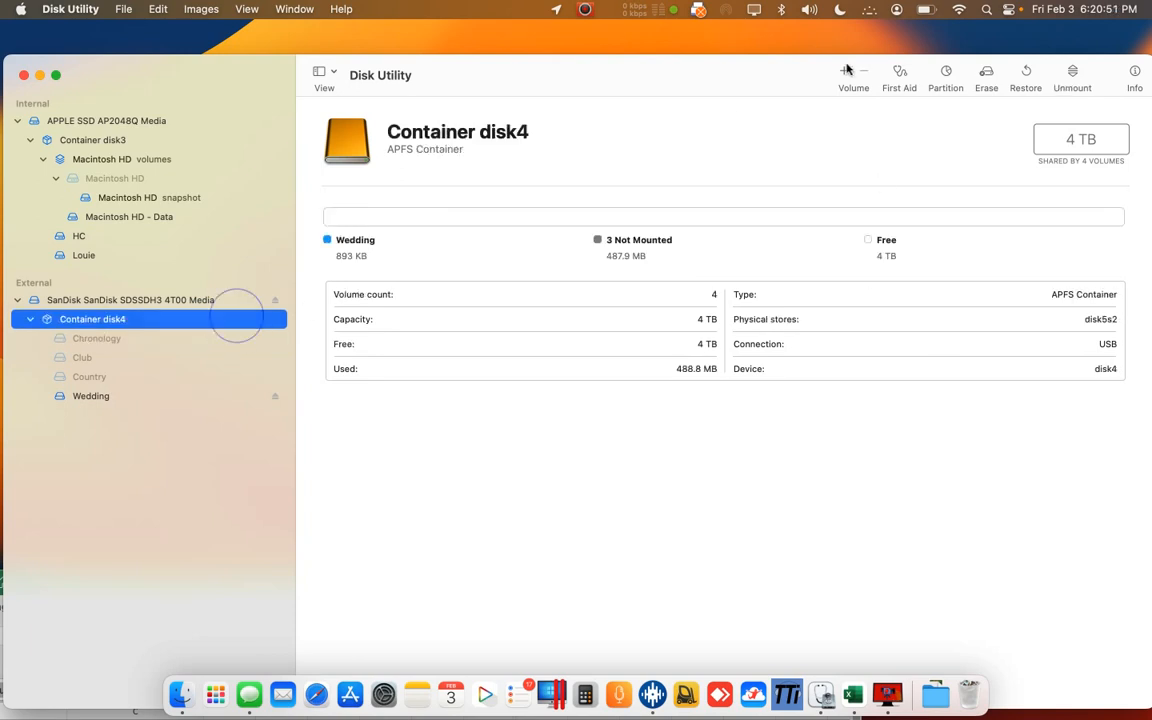
{"action": "left_click", "coordinate": [843, 71]}
{"action": "type", "text": "Latin"}
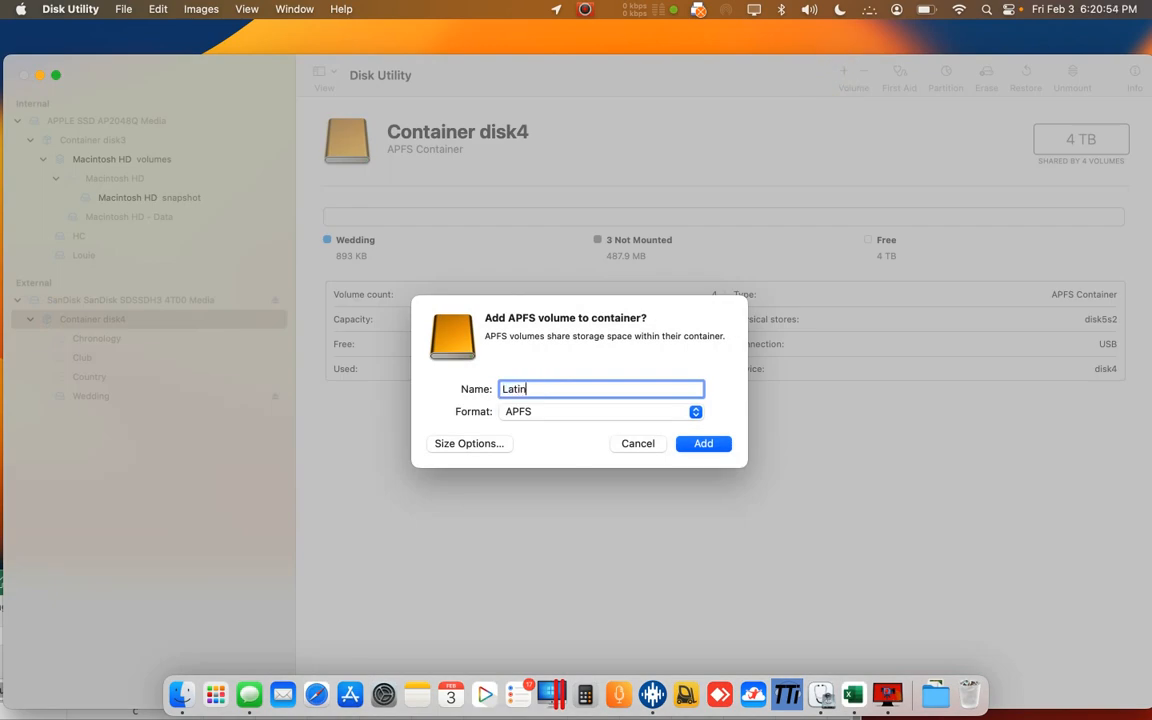
{"action": "key", "text": "Return"}
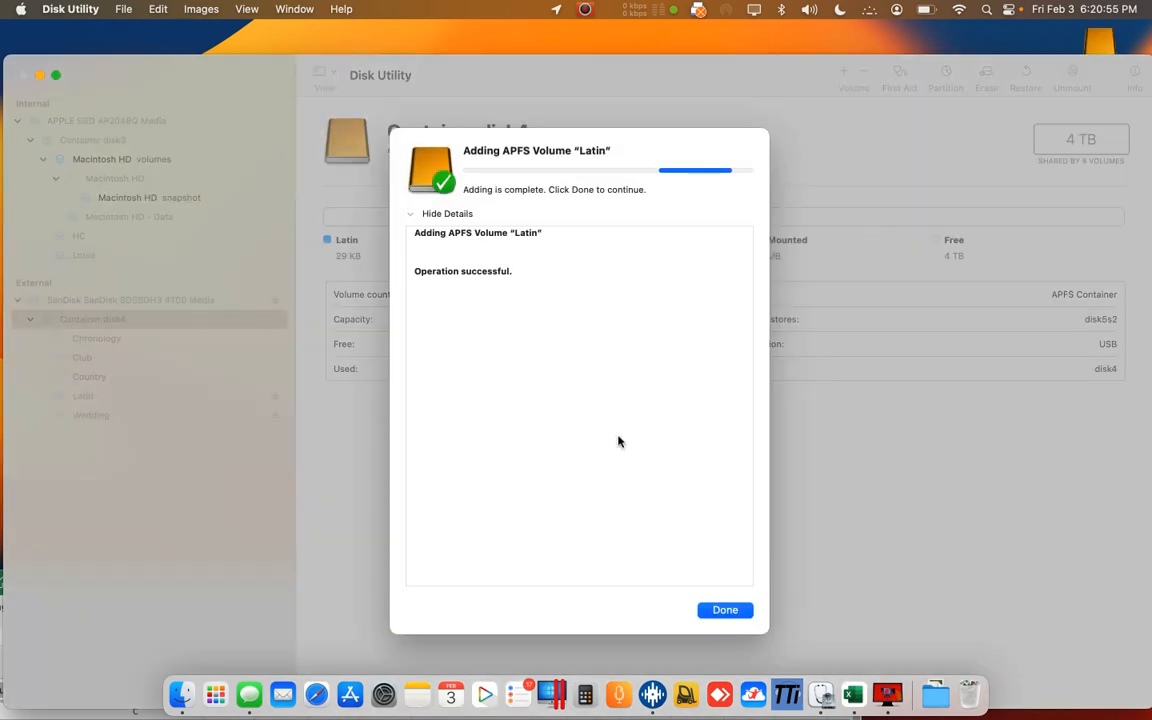
{"action": "left_click", "coordinate": [712, 613]}
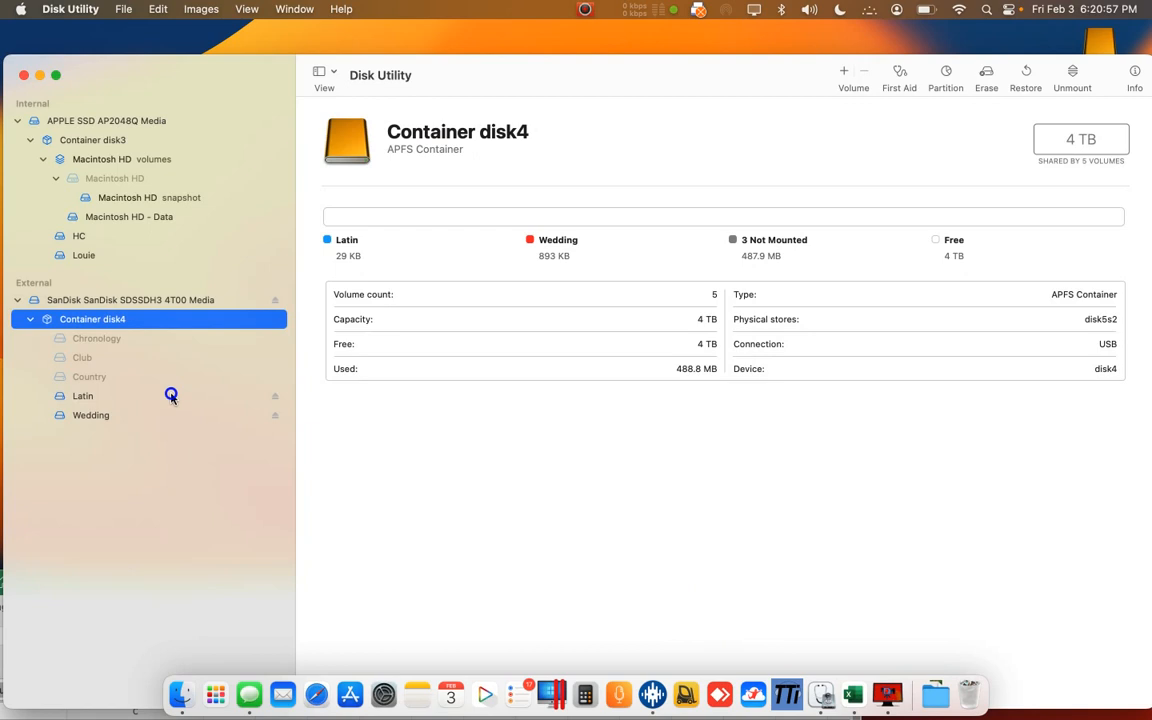
{"action": "left_click", "coordinate": [170, 396]}
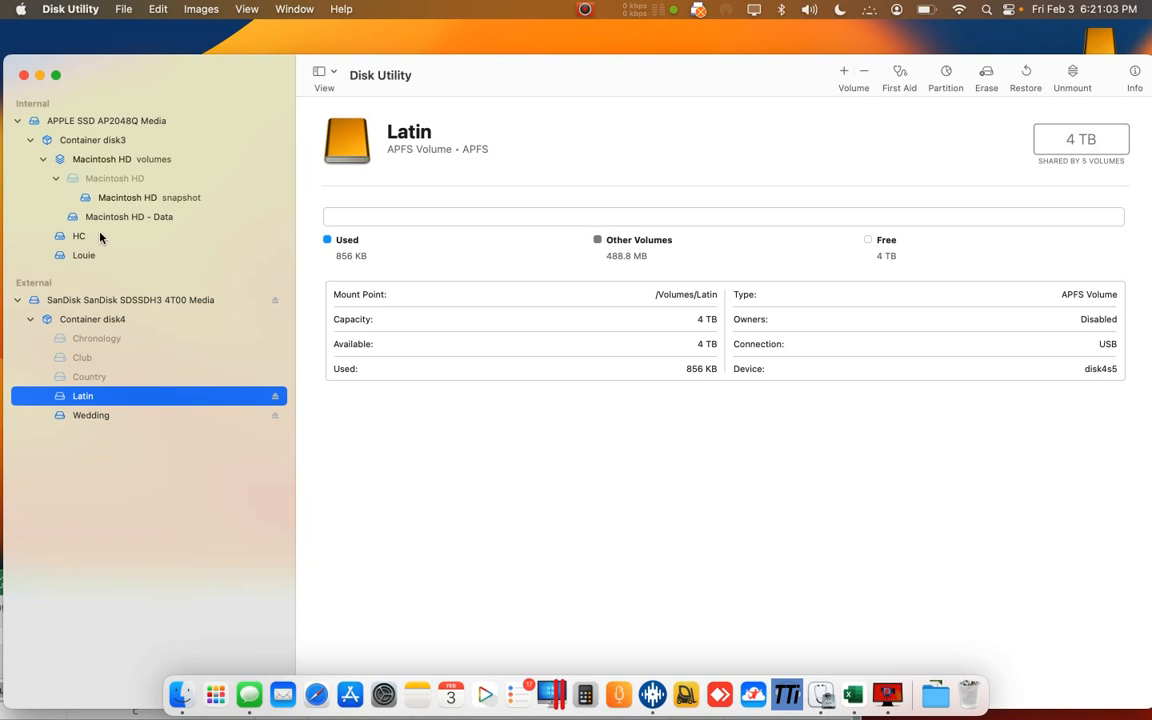
Examine the internal Container disk3 and compare the details of its HC and Louie volumes.
{"action": "left_click", "coordinate": [88, 139]}
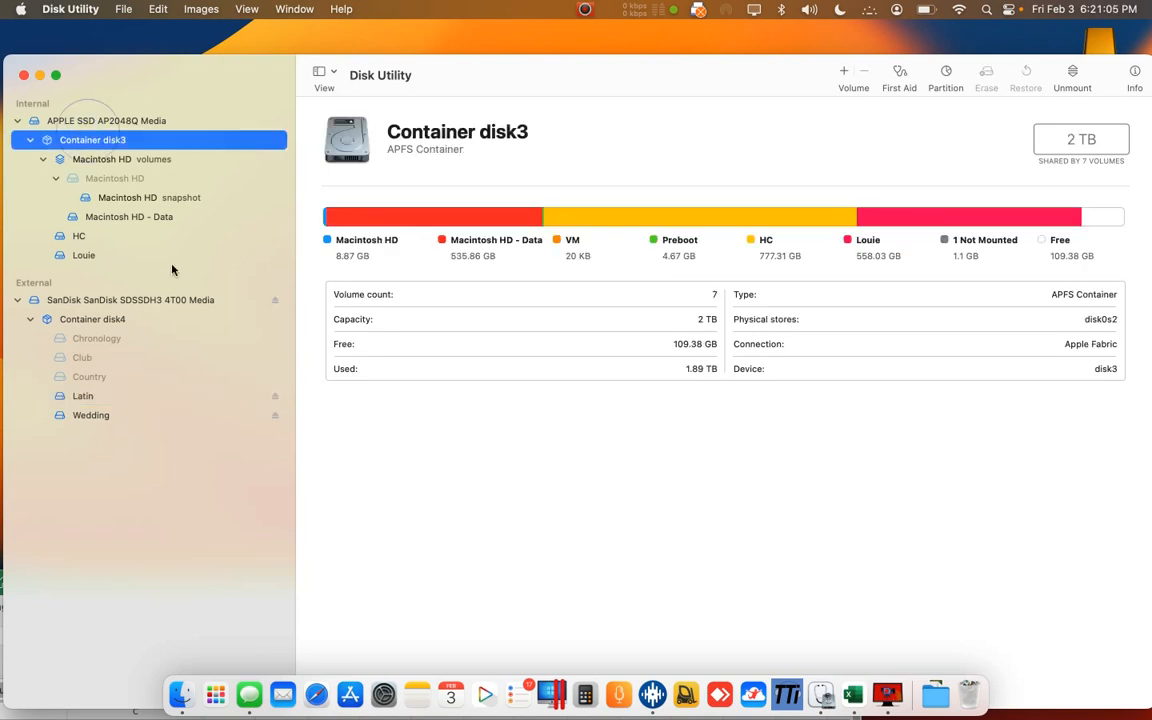
{"action": "left_click", "coordinate": [118, 237]}
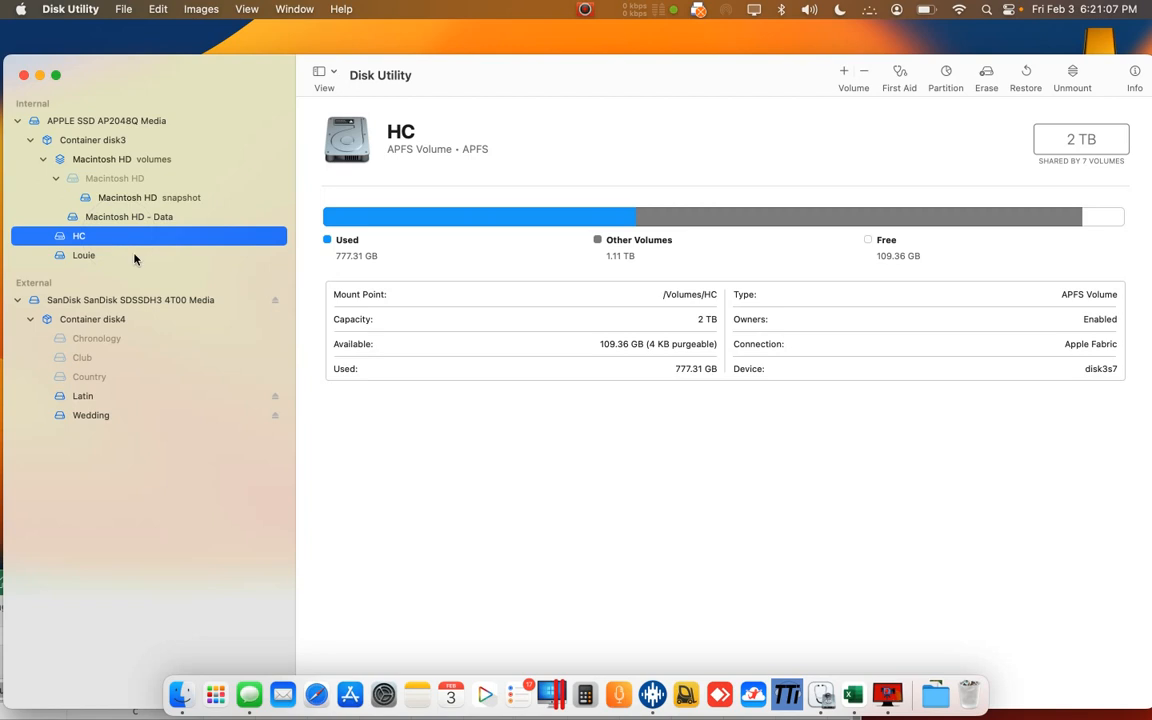
{"action": "left_click", "coordinate": [119, 256]}
{"action": "left_click", "coordinate": [111, 239]}
{"action": "left_click", "coordinate": [110, 250]}
{"action": "left_click", "coordinate": [110, 243]}
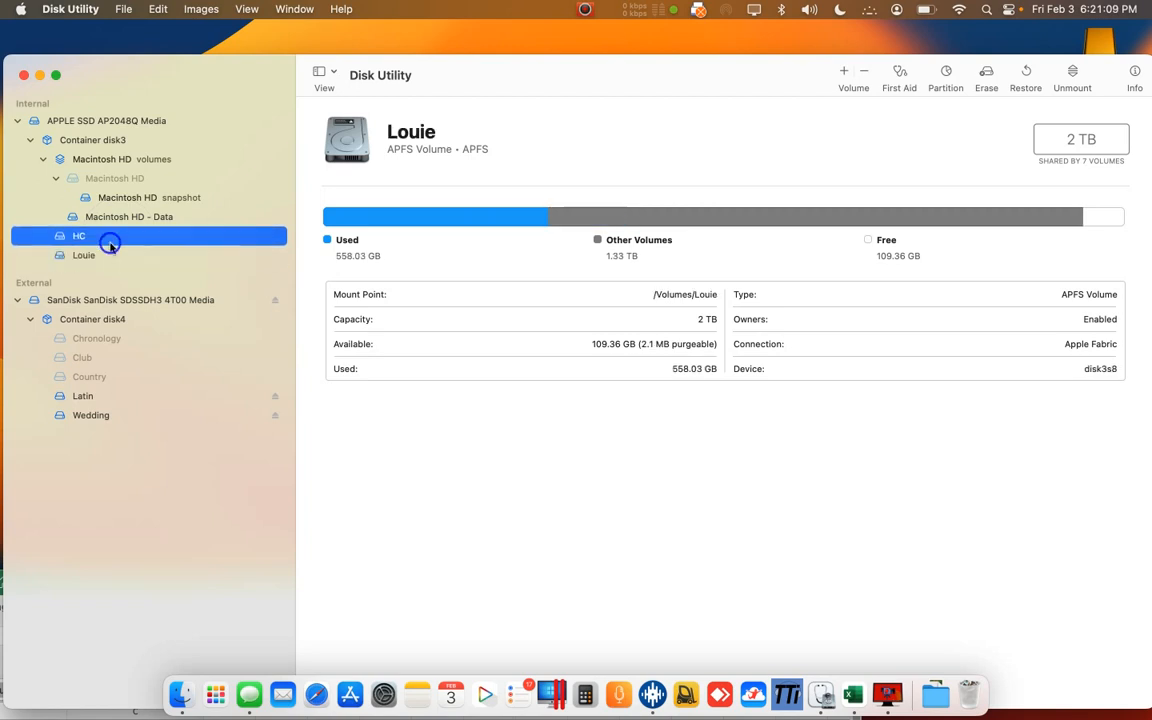
{"action": "left_click", "coordinate": [110, 243]}
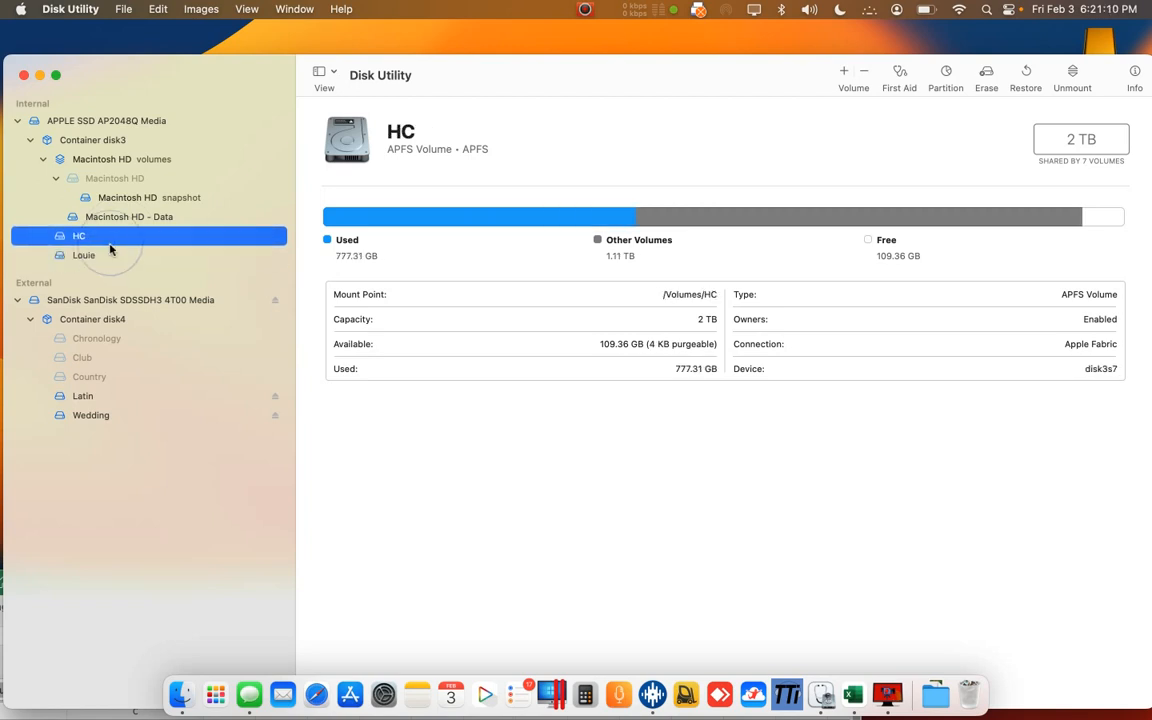
{"action": "left_click", "coordinate": [177, 255]}
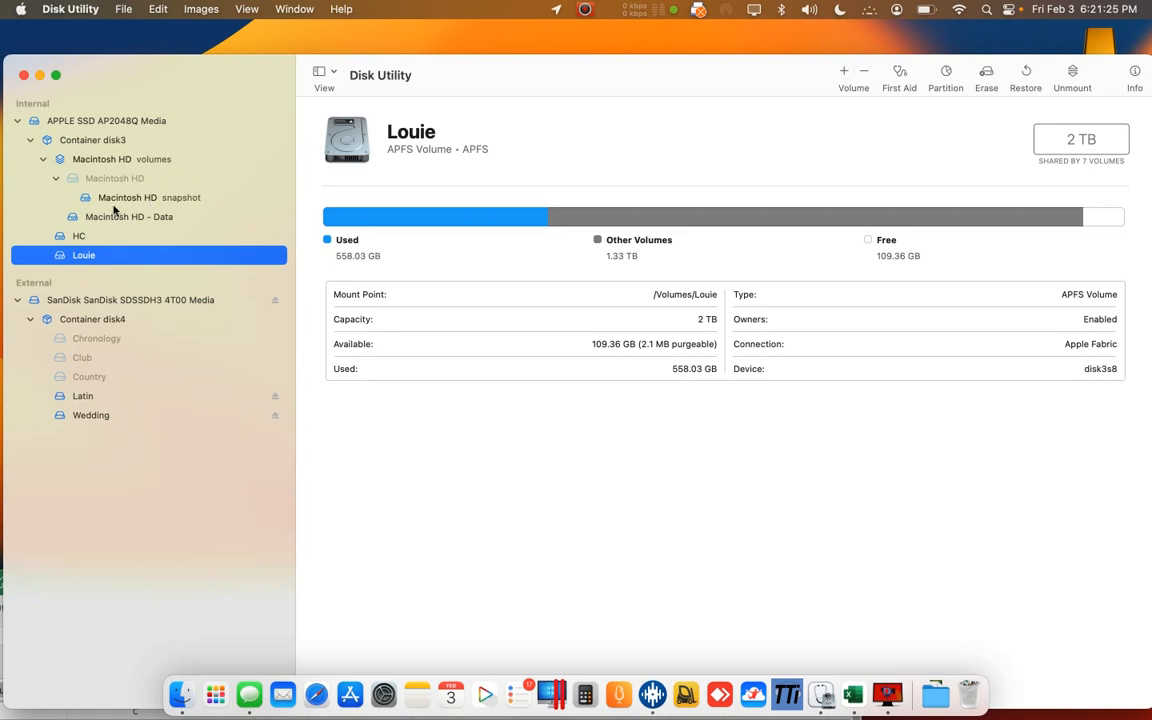
Add an APFS volume named "DNB, Premixed" to the internal Container disk3 and view its details.
{"action": "left_click", "coordinate": [119, 159]}
{"action": "left_click", "coordinate": [112, 141]}
{"action": "left_click", "coordinate": [845, 73]}
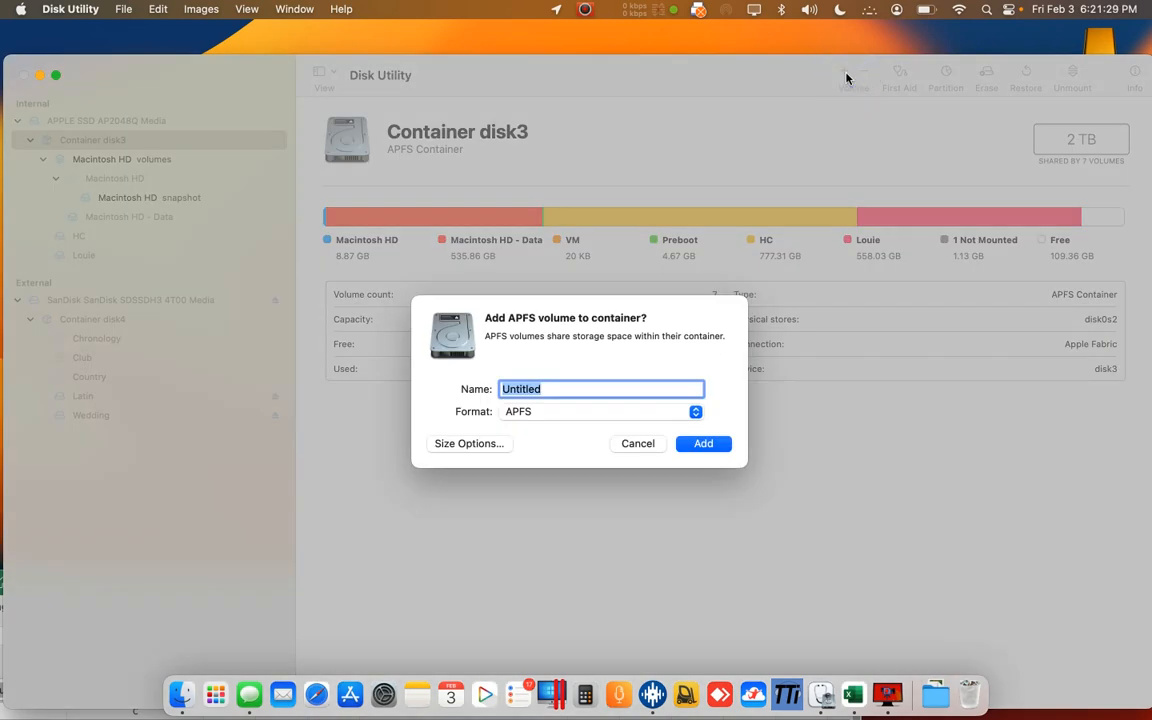
{"action": "type", "text": "DNB, Premixed"}
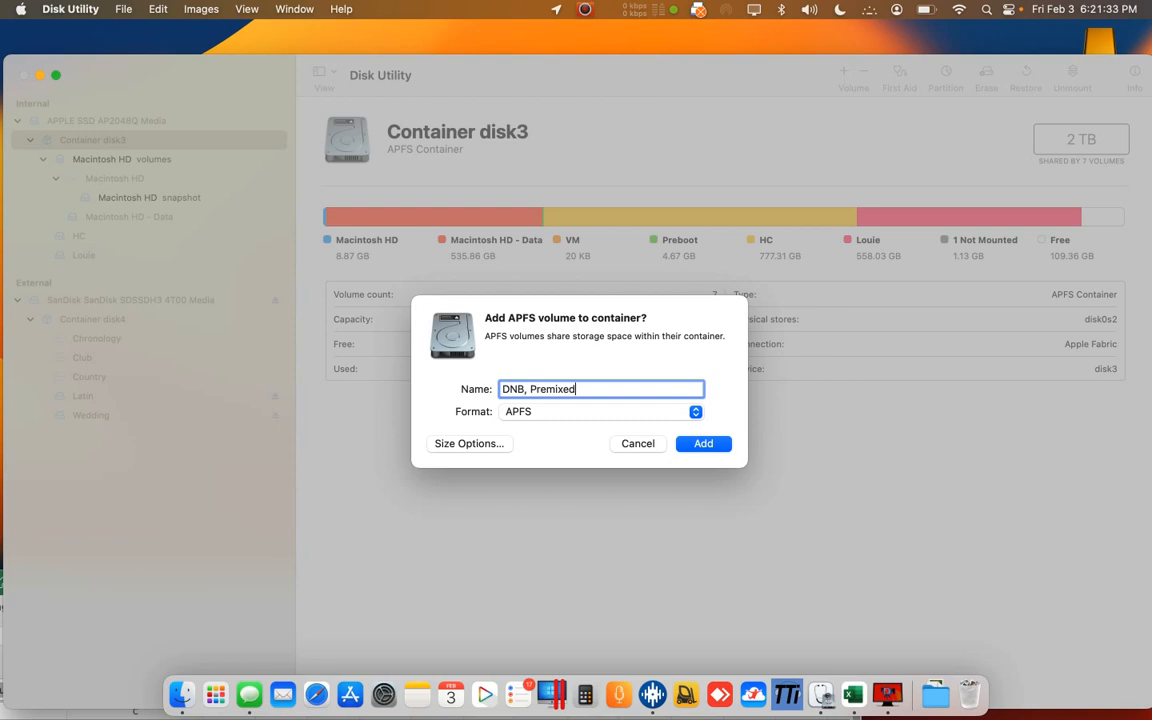
{"action": "key", "text": "Return"}
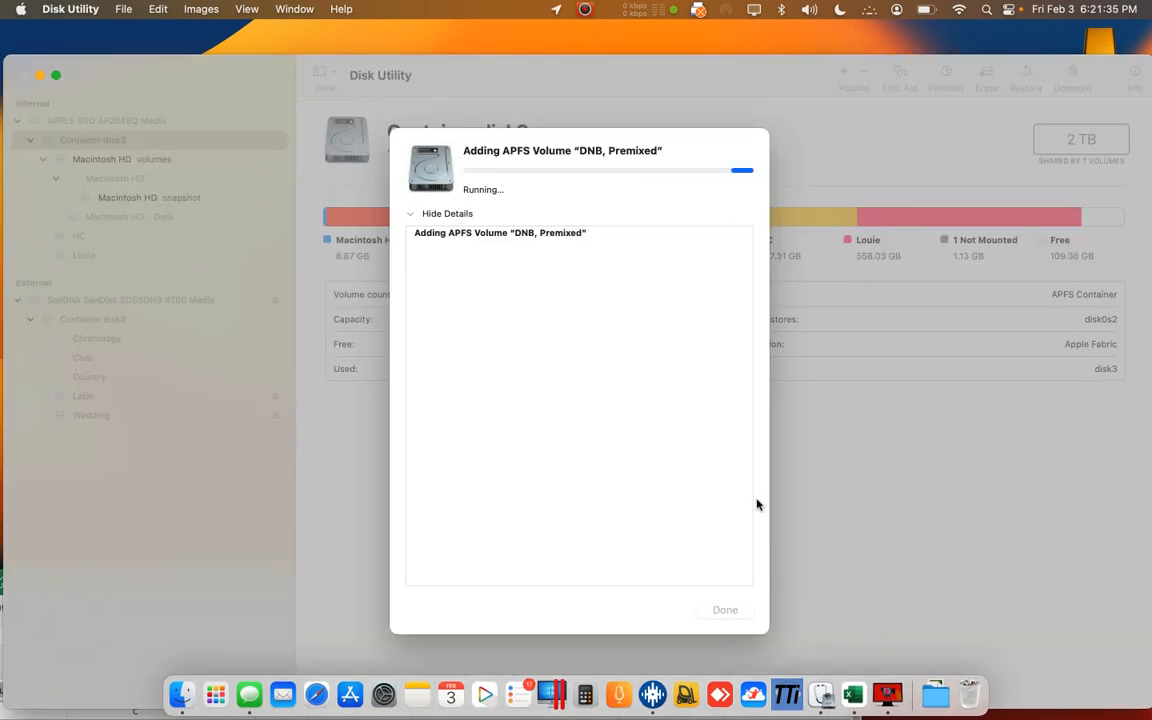
{"action": "left_click", "coordinate": [730, 607]}
{"action": "left_click", "coordinate": [113, 242]}
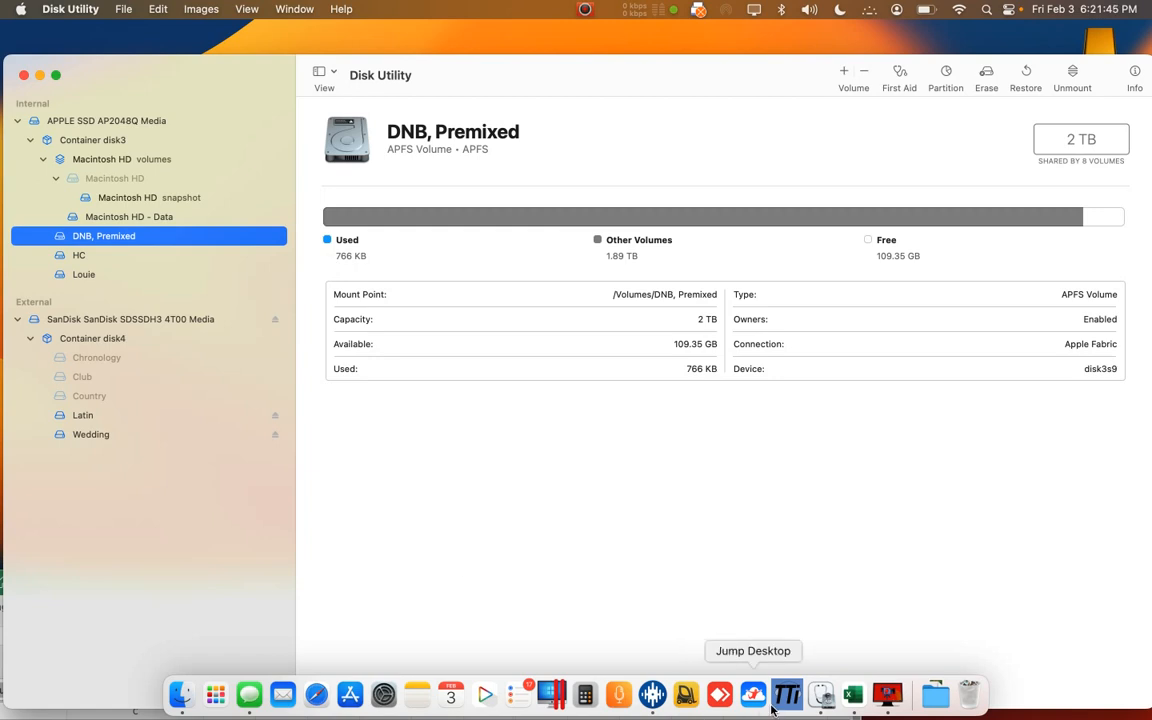
Check Serato DJ Pro's file locations for the mounted volumes and return to Disk Utility.
{"action": "left_click", "coordinate": [652, 697]}
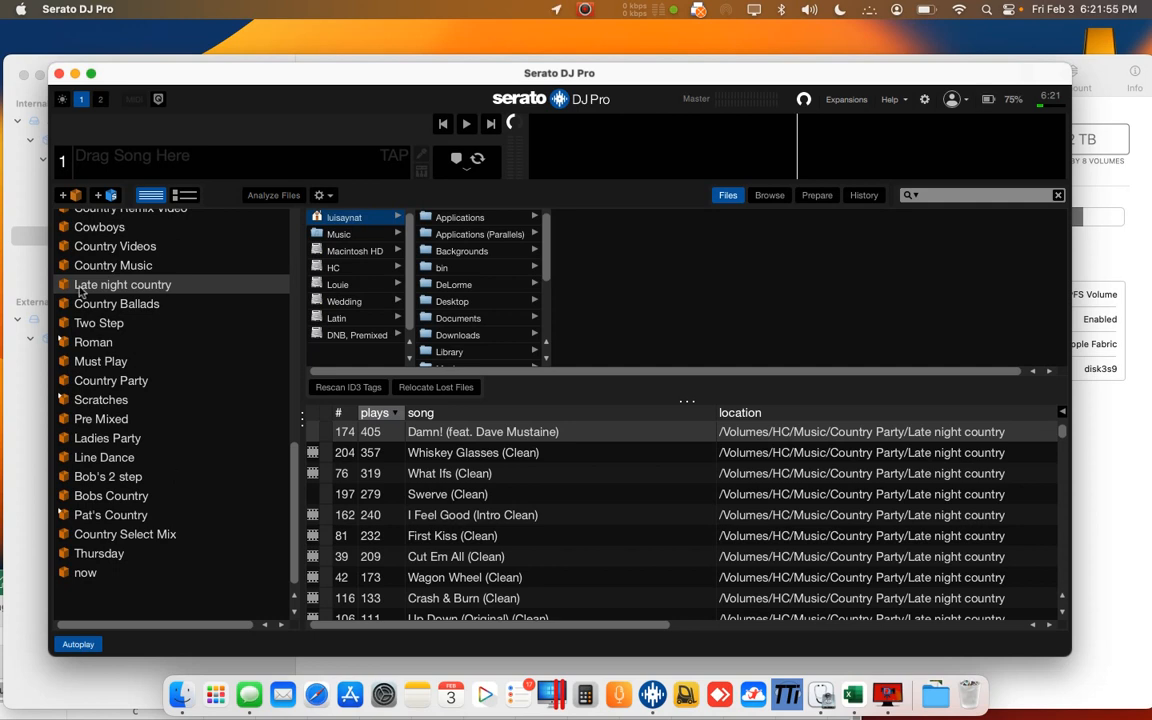
{"action": "scroll", "coordinate": [66, 305], "scroll_direction": "up", "scroll_amount": 5}
{"action": "left_click", "coordinate": [20, 345]}
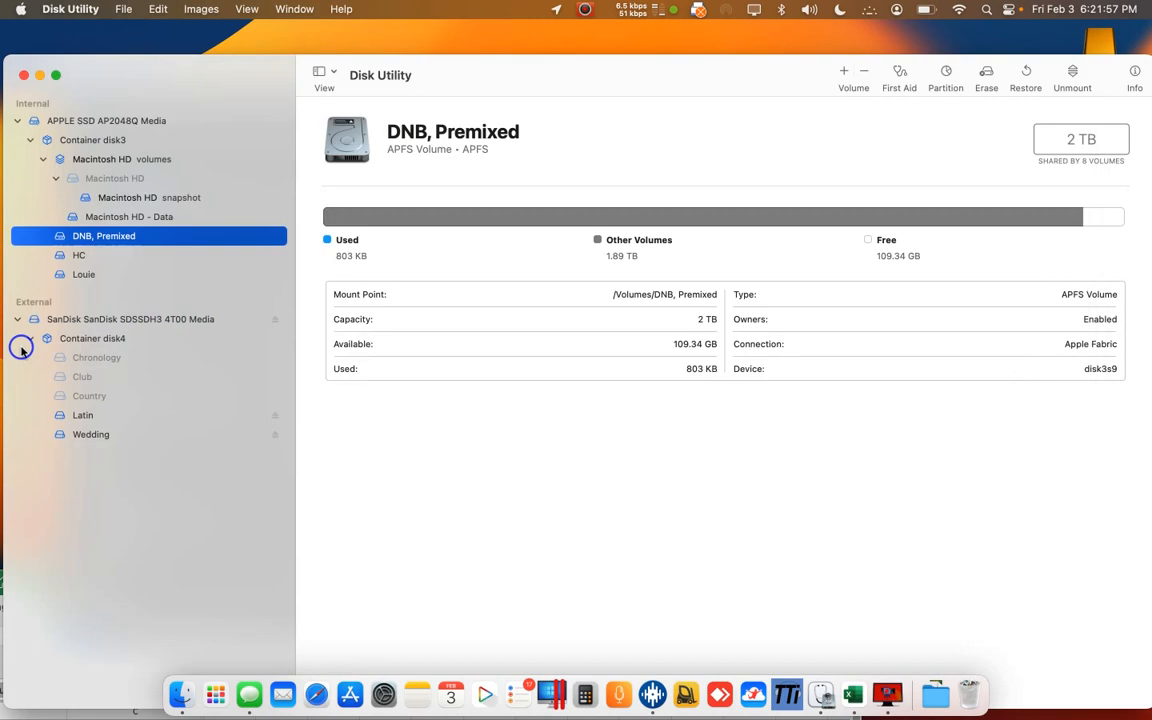
Clear Disk Utility and Serato DJ Pro off the desktop, place the Latin volume icon beside Wedding, and select both icons.
{"action": "left_click_drag", "start_coordinate": [230, 72], "coordinate": [328, 698]}
{"action": "left_click", "coordinate": [75, 74]}
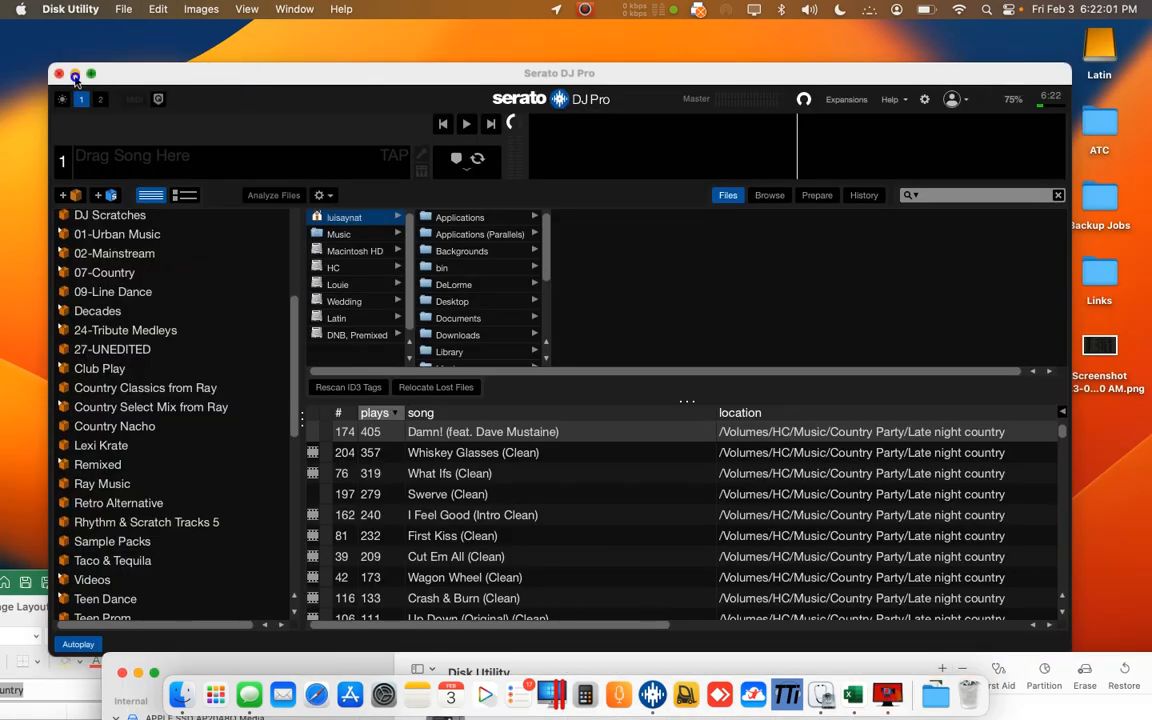
{"action": "left_click_drag", "start_coordinate": [1094, 39], "coordinate": [319, 135]}
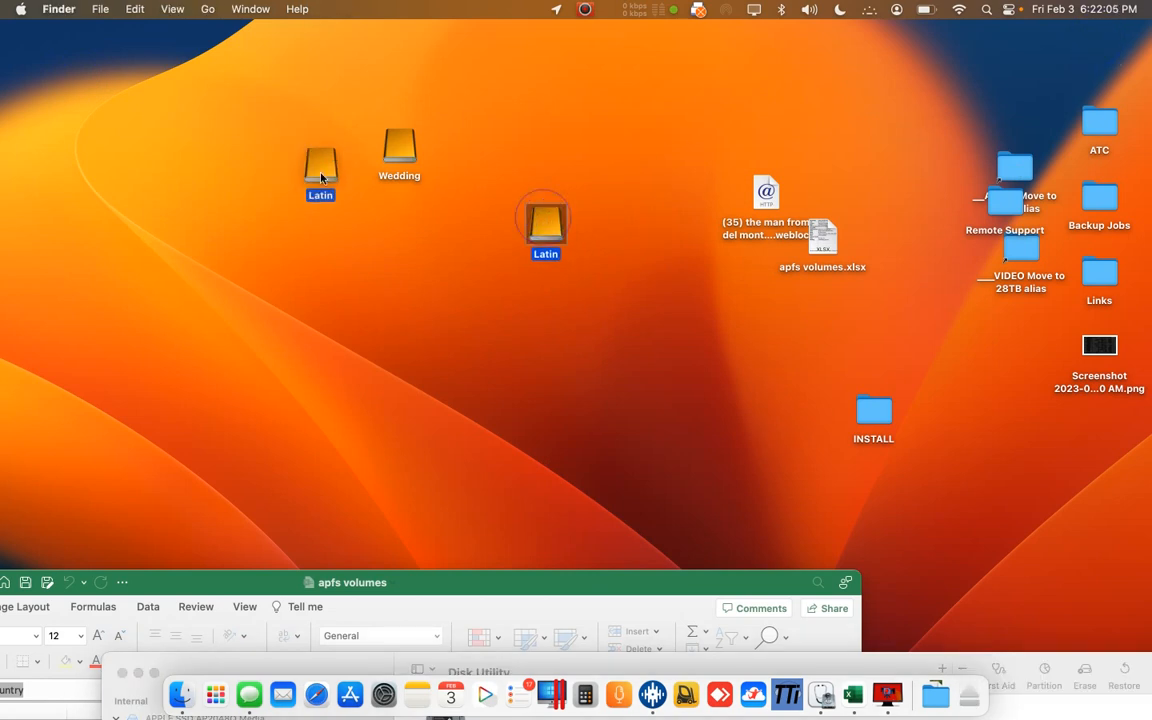
{"action": "left_click_drag", "start_coordinate": [490, 250], "coordinate": [298, 134]}
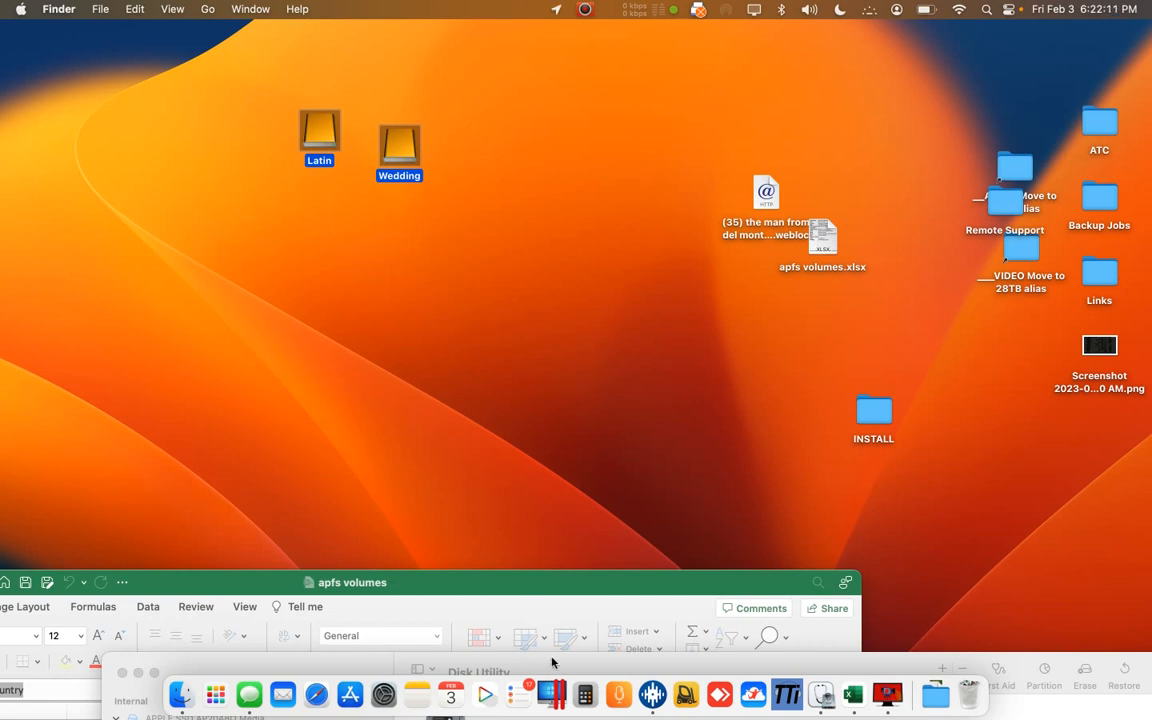
Bring Disk Utility back into view and review the internal HC, Louie and "DNB, Premixed" volumes.
{"action": "left_click_drag", "start_coordinate": [552, 657], "coordinate": [516, 332]}
{"action": "double_click", "coordinate": [516, 332]}
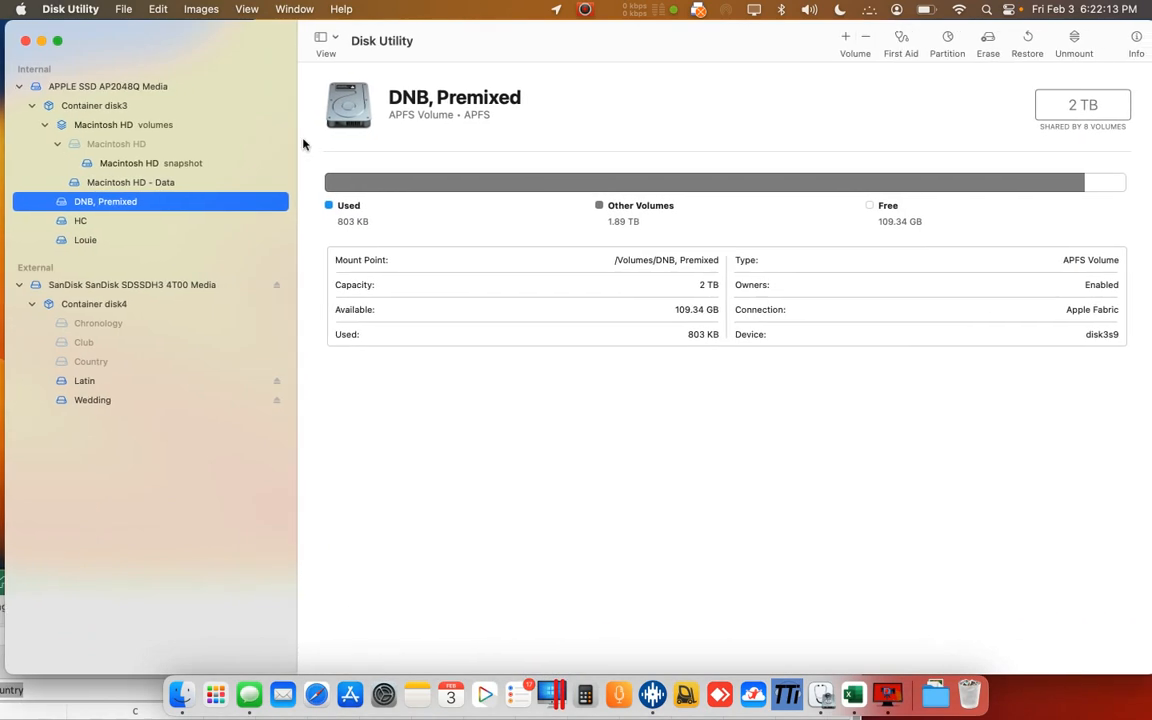
{"action": "left_click", "coordinate": [134, 221]}
{"action": "left_click", "coordinate": [131, 238]}
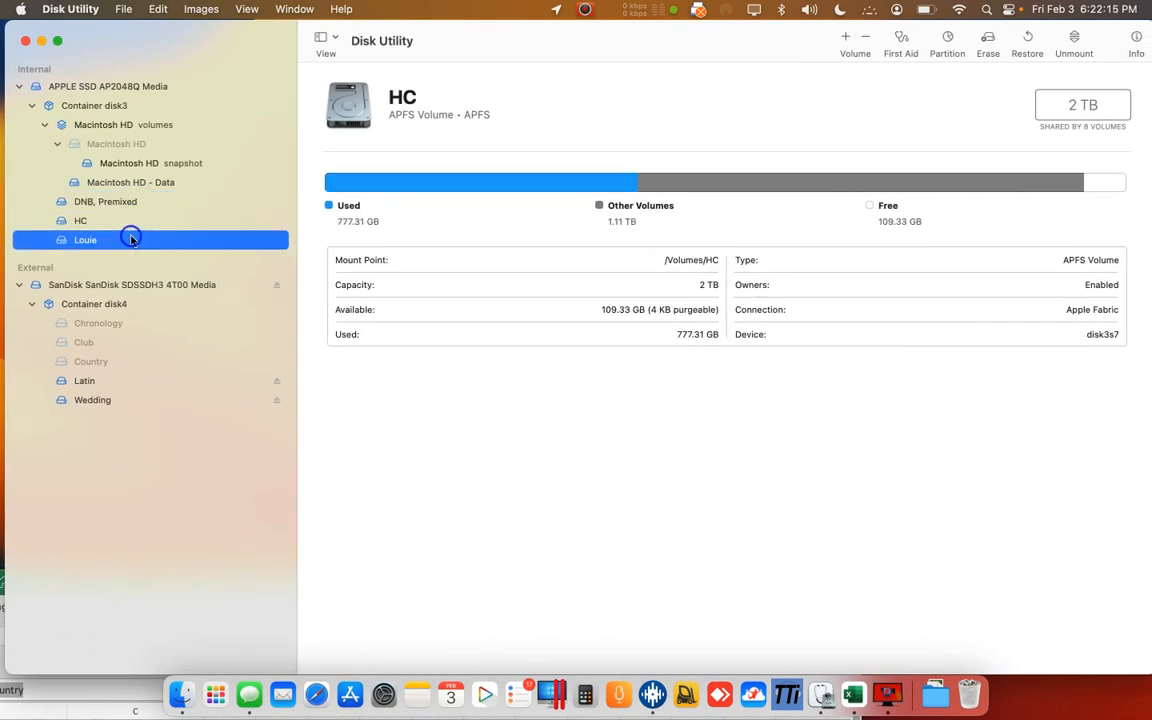
{"action": "left_click", "coordinate": [130, 220]}
{"action": "left_click", "coordinate": [124, 201]}
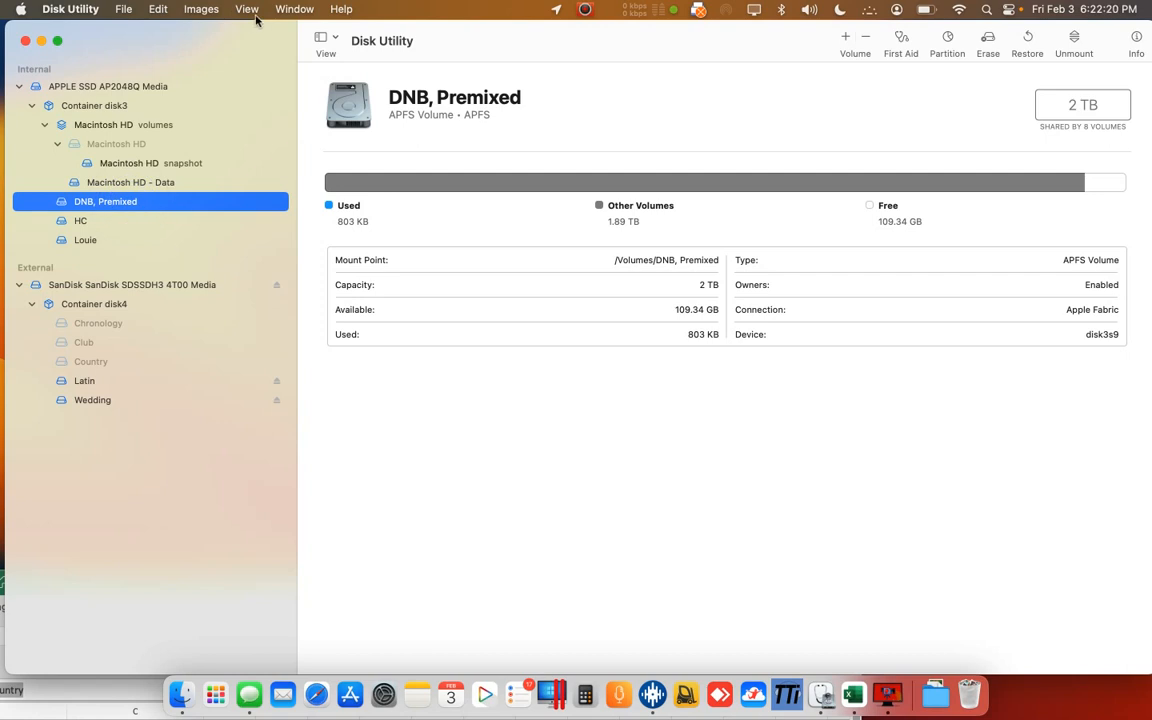
Move Disk Utility down to expose the desktop and open the Computer location in Finder.
{"action": "left_click_drag", "start_coordinate": [141, 47], "coordinate": [136, 466]}
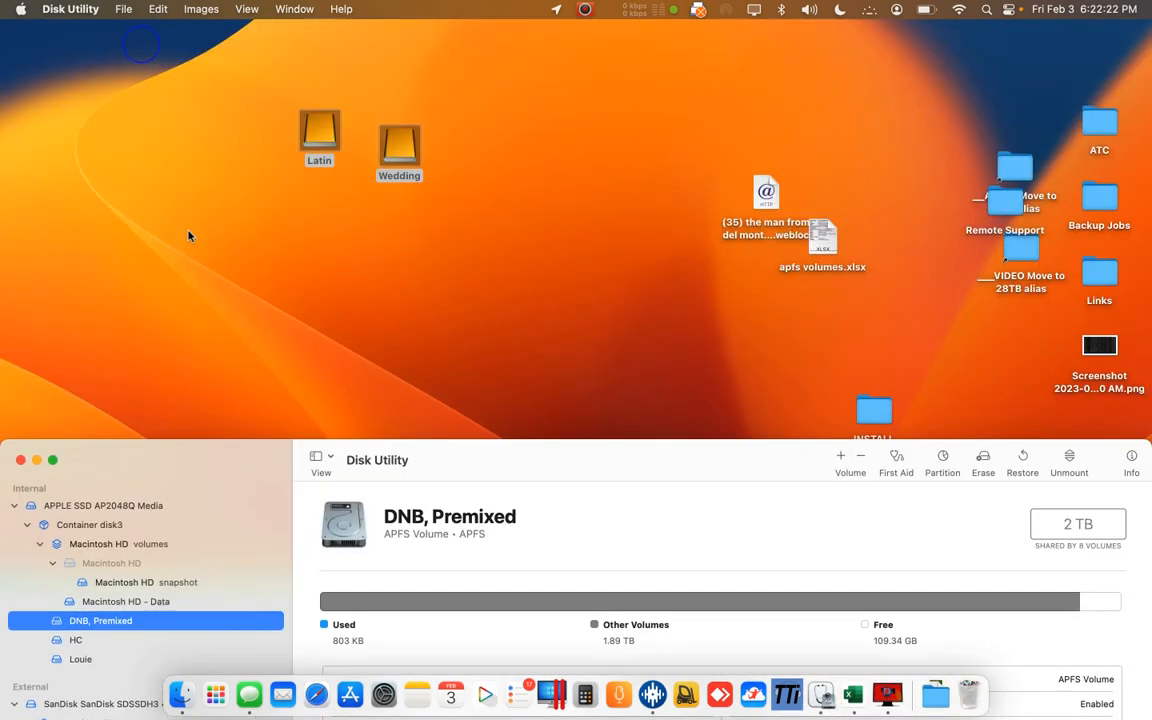
{"action": "left_click", "coordinate": [170, 188]}
{"action": "left_click", "coordinate": [207, 9]}
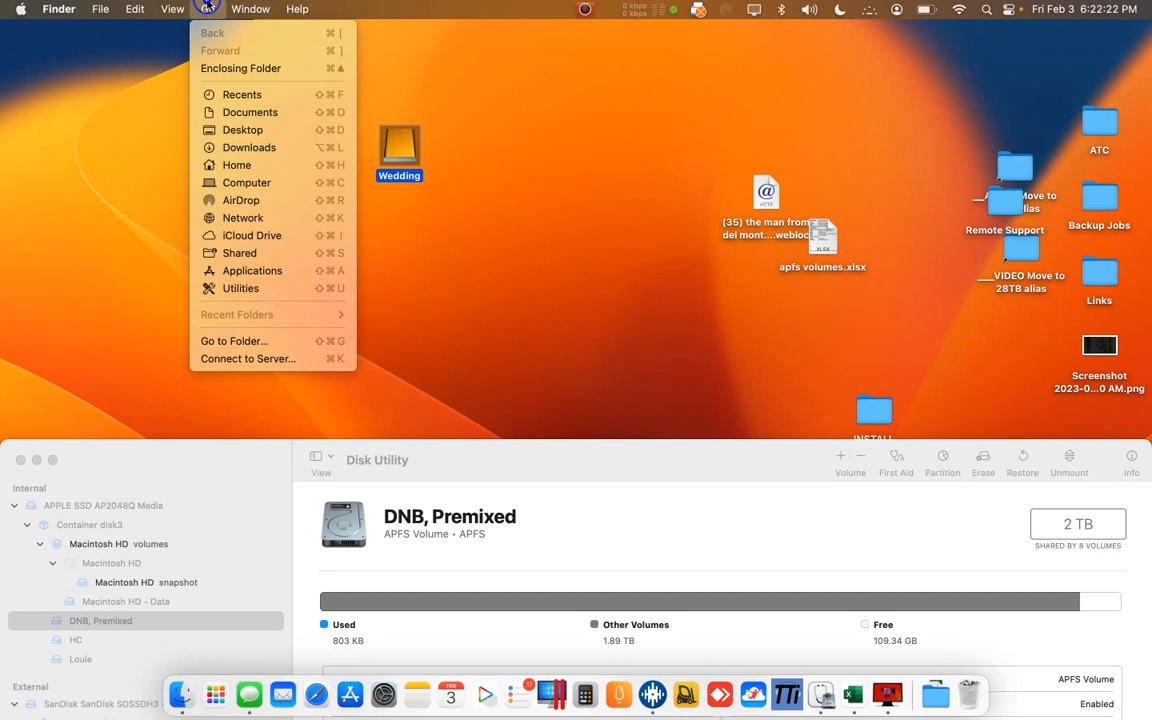
{"action": "left_click", "coordinate": [240, 183]}
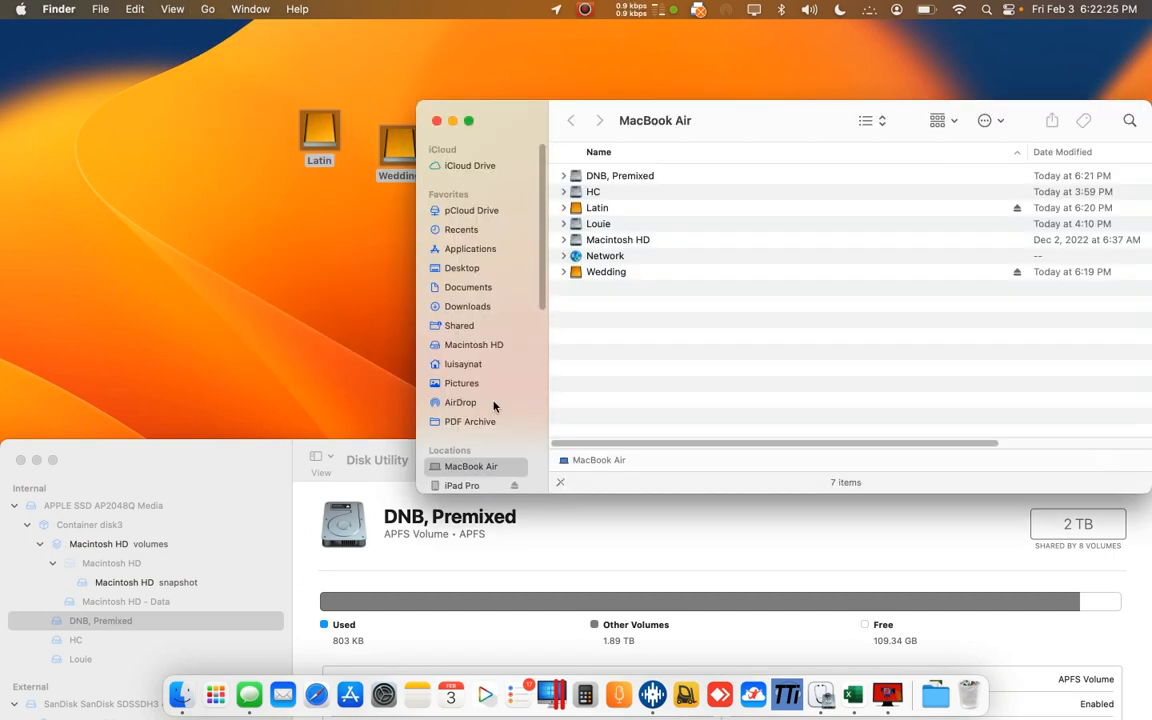
Browse the contents of the internal HC, Louie and "DNB, Premixed" volumes and the external Wedding and Latin volumes in Finder.
{"action": "scroll", "coordinate": [493, 405], "scroll_direction": "down", "scroll_amount": 5}
{"action": "left_click", "coordinate": [470, 425]}
{"action": "left_click", "coordinate": [476, 445]}
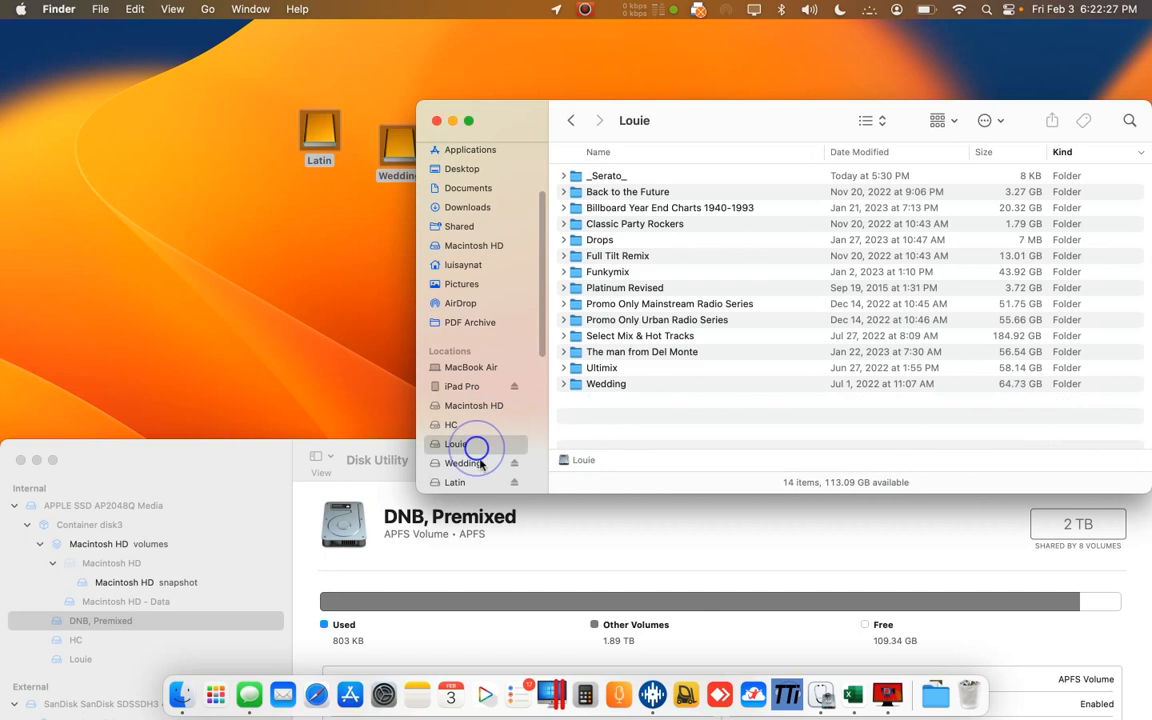
{"action": "left_click", "coordinate": [480, 463]}
{"action": "scroll", "coordinate": [500, 440], "scroll_direction": "down", "scroll_amount": 4}
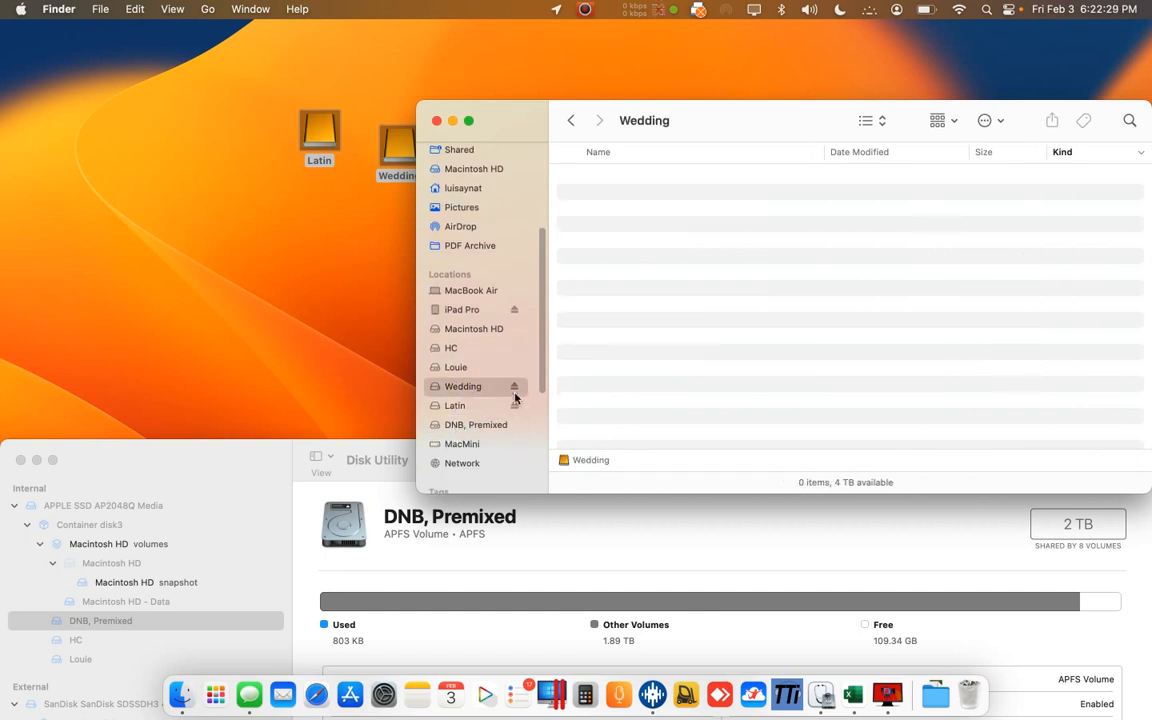
{"action": "left_click", "coordinate": [470, 366]}
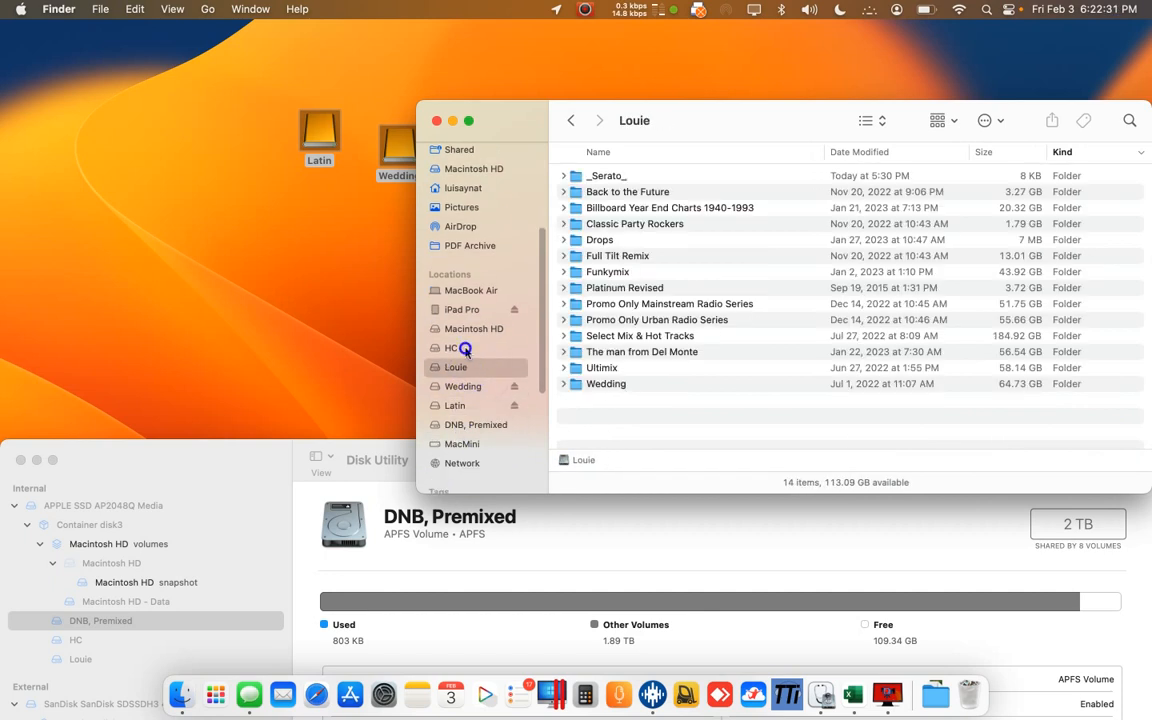
{"action": "left_click", "coordinate": [463, 349]}
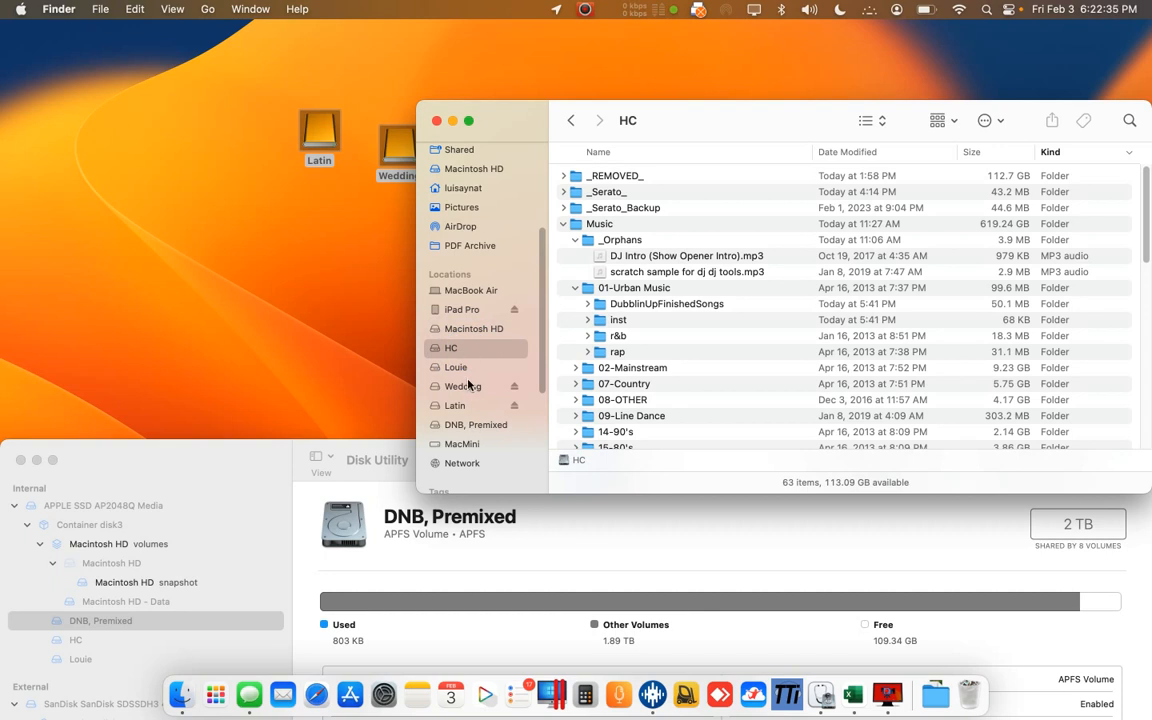
{"action": "left_click", "coordinate": [463, 367]}
{"action": "left_click", "coordinate": [458, 347]}
{"action": "left_click", "coordinate": [463, 422]}
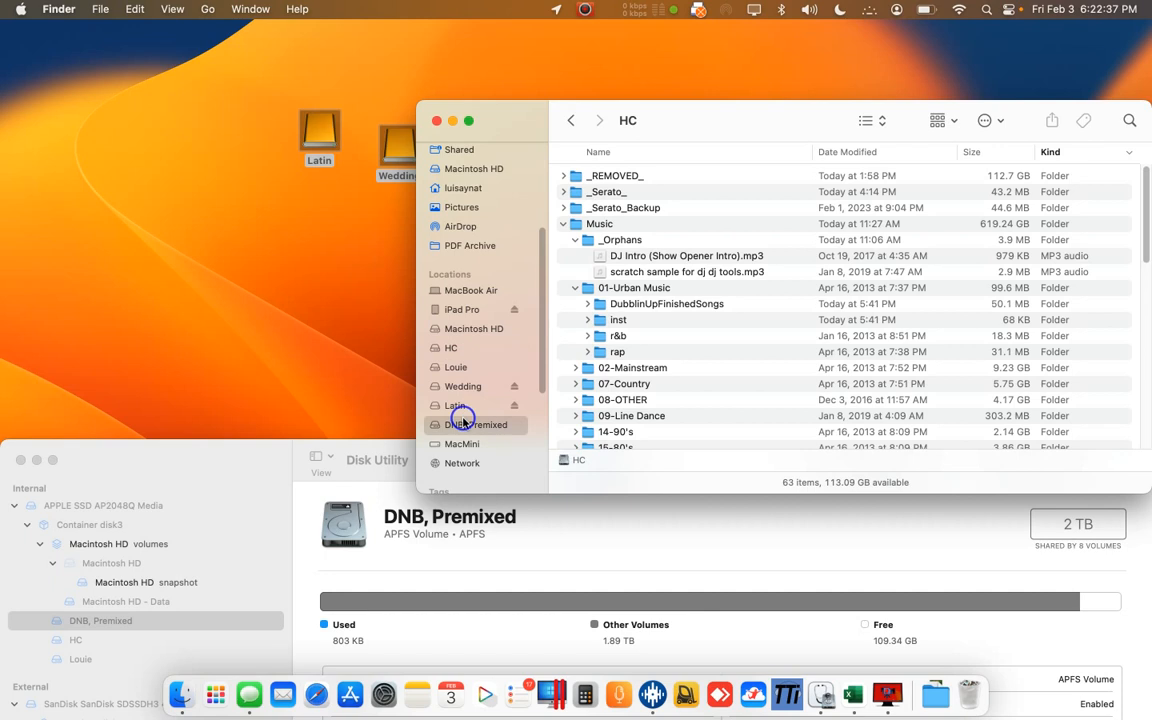
{"action": "left_click", "coordinate": [458, 405]}
{"action": "left_click", "coordinate": [465, 387]}
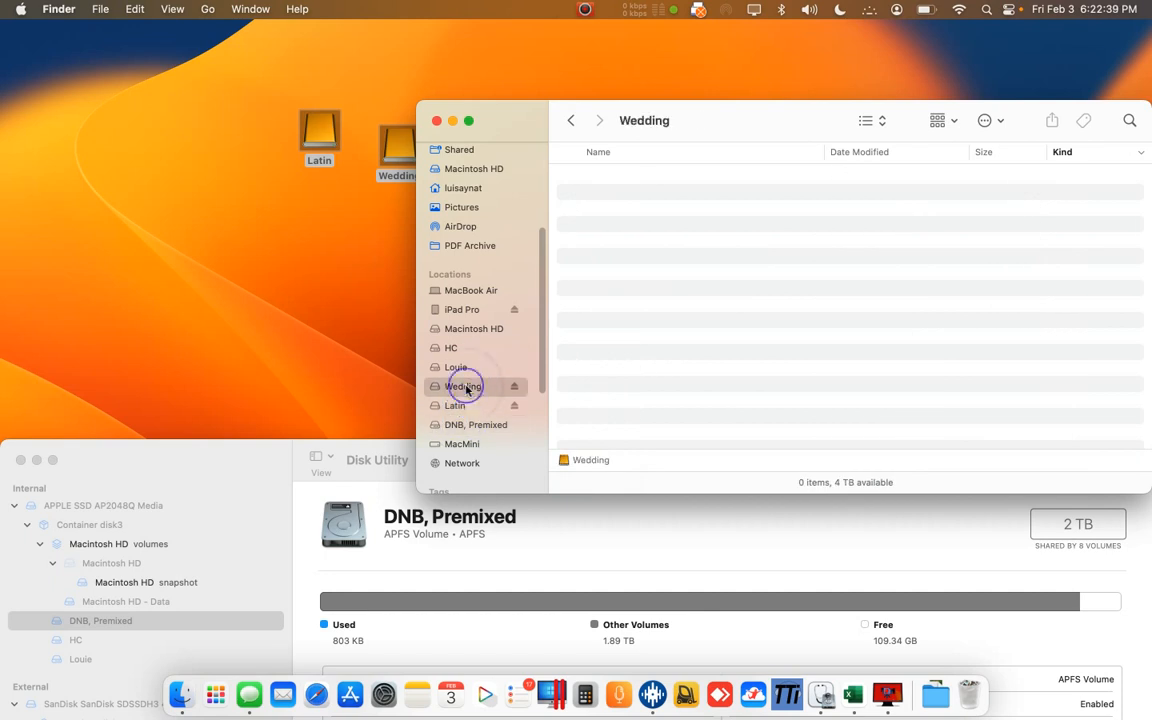
Eject only the Latin volume from Finder's locations, followed by the Wedding volume.
{"action": "left_click", "coordinate": [514, 406]}
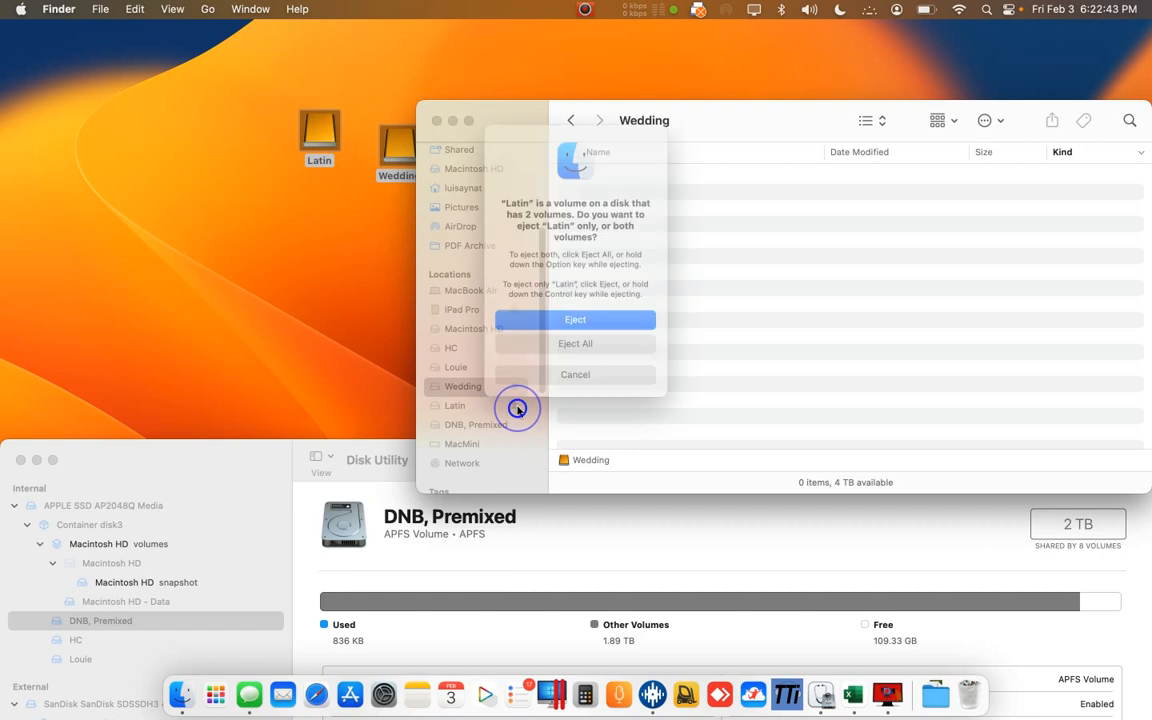
{"action": "left_click", "coordinate": [557, 328]}
{"action": "left_click", "coordinate": [514, 386]}
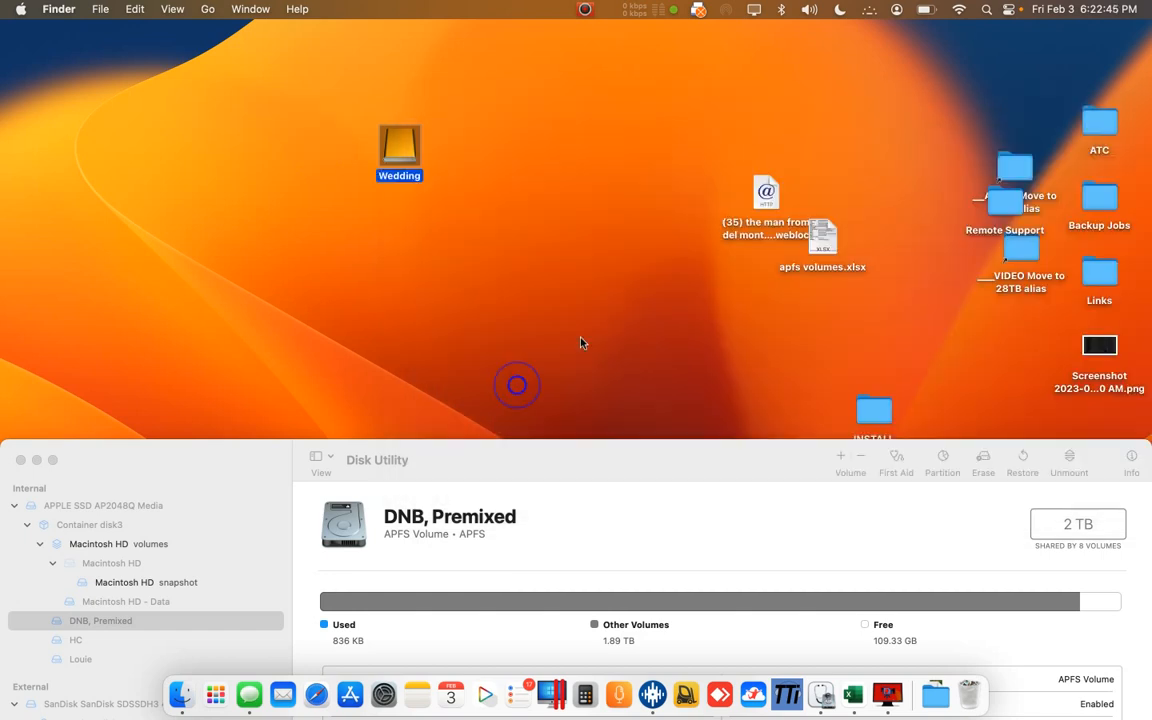
Bring Disk Utility back into view and unmount the internal "DNB, Premixed" and HC volumes.
{"action": "left_click_drag", "start_coordinate": [608, 460], "coordinate": [580, 62]}
{"action": "left_click", "coordinate": [170, 215]}
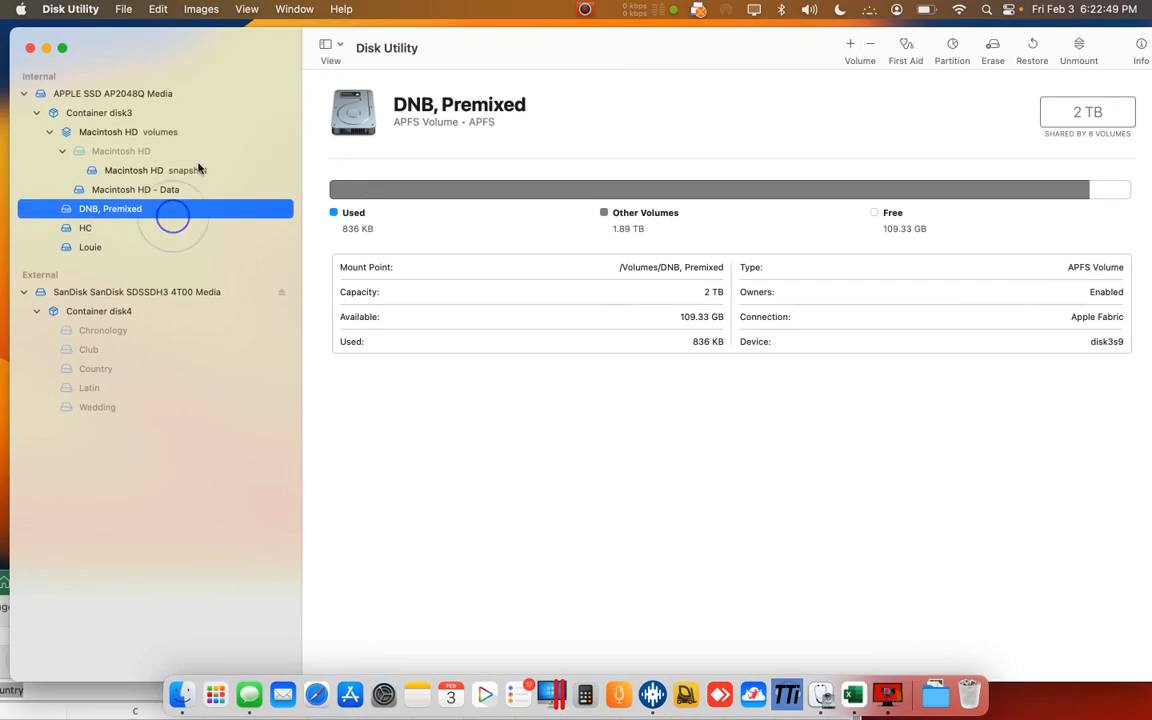
{"action": "left_click_drag", "start_coordinate": [539, 48], "coordinate": [558, 72]}
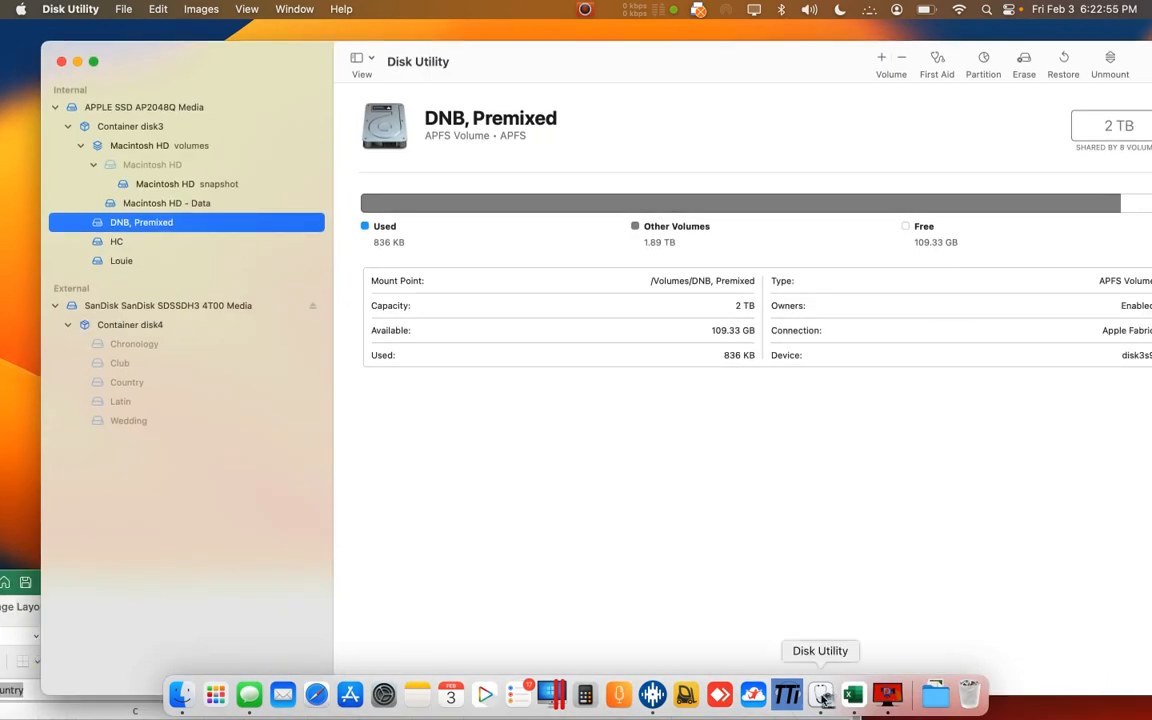
{"action": "right_click", "coordinate": [145, 224]}
{"action": "left_click", "coordinate": [192, 323]}
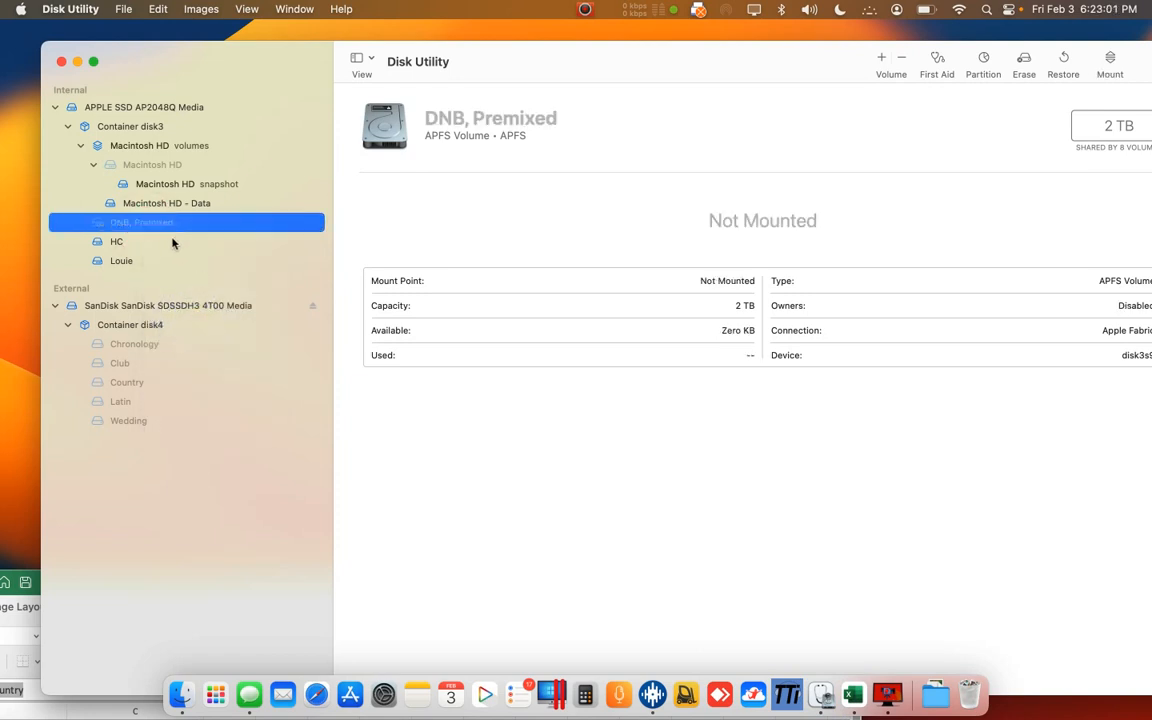
{"action": "left_click", "coordinate": [170, 241]}
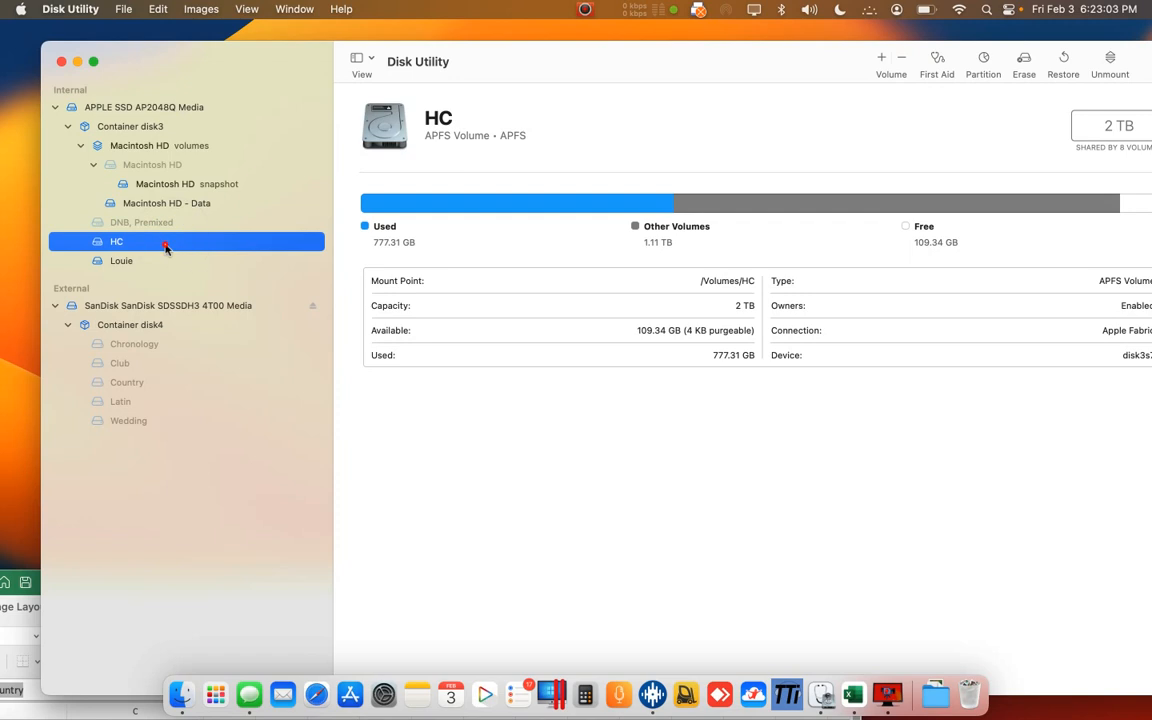
{"action": "right_click", "coordinate": [167, 247]}
{"action": "left_click", "coordinate": [220, 336]}
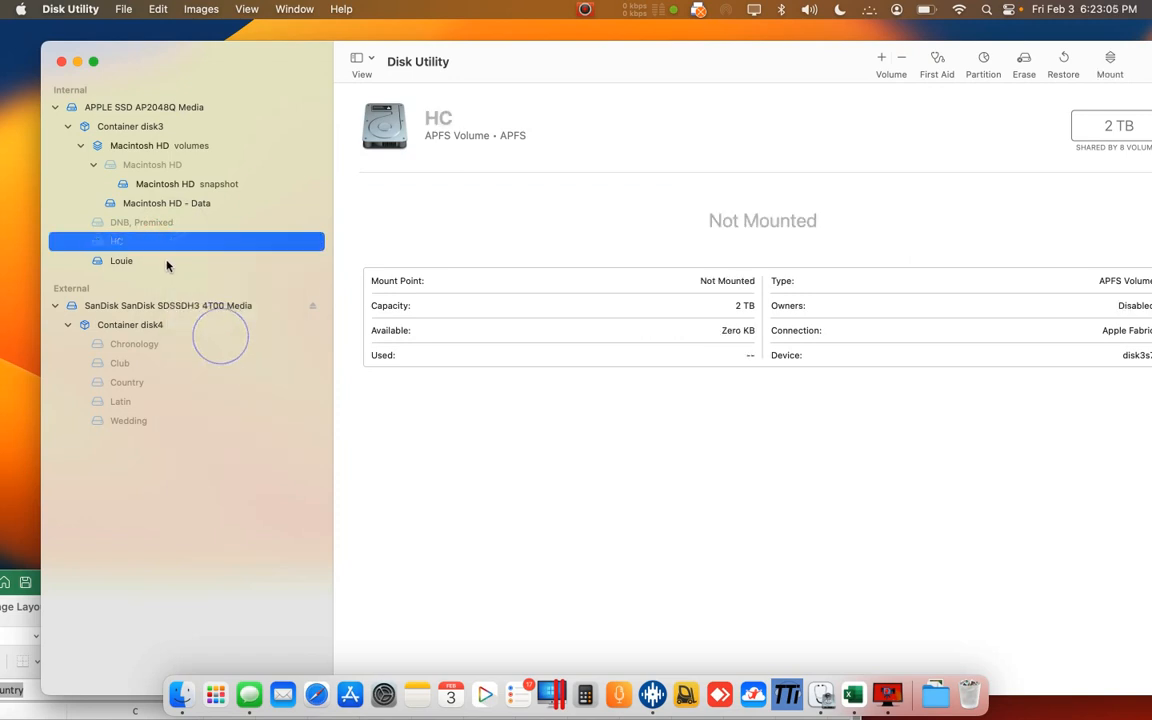
Move Disk Utility aside, open the home folder in Finder and examine the Louie volume's folders, including Wedding.
{"action": "left_click", "coordinate": [160, 260]}
{"action": "left_click_drag", "start_coordinate": [257, 78], "coordinate": [299, 660]}
{"action": "left_click", "coordinate": [481, 283]}
{"action": "left_click", "coordinate": [172, 9]}
{"action": "mouse_move", "coordinate": [207, 12]}
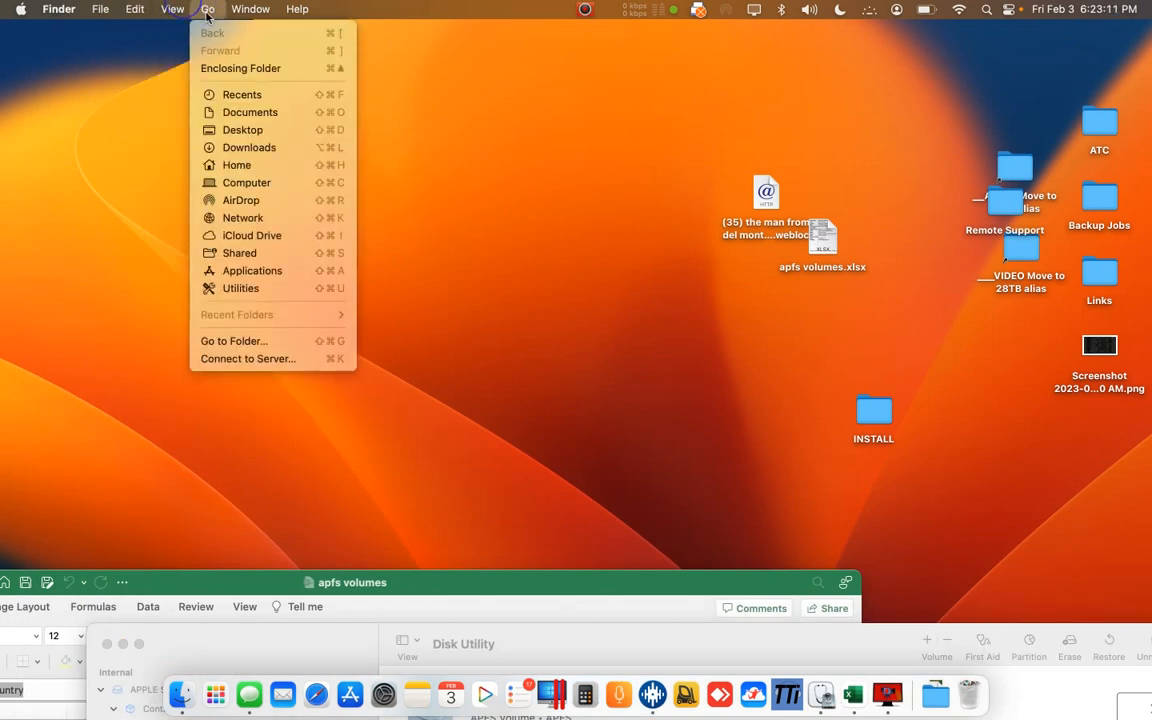
{"action": "left_click", "coordinate": [237, 165]}
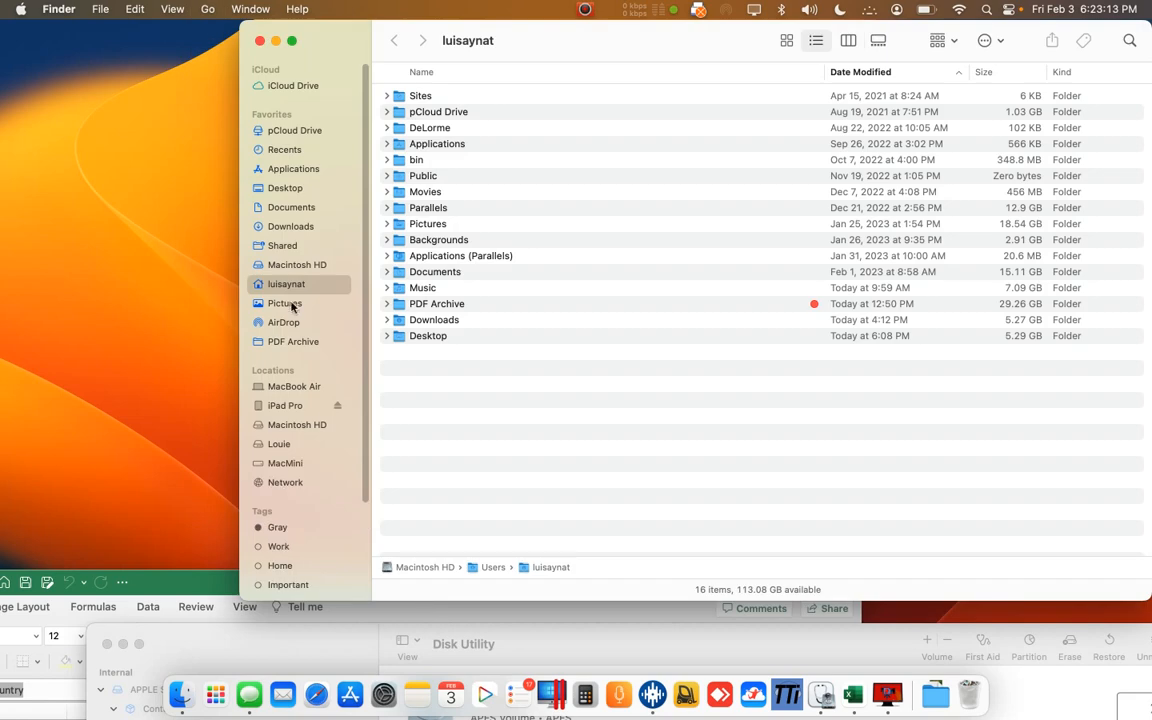
{"action": "left_click", "coordinate": [305, 444]}
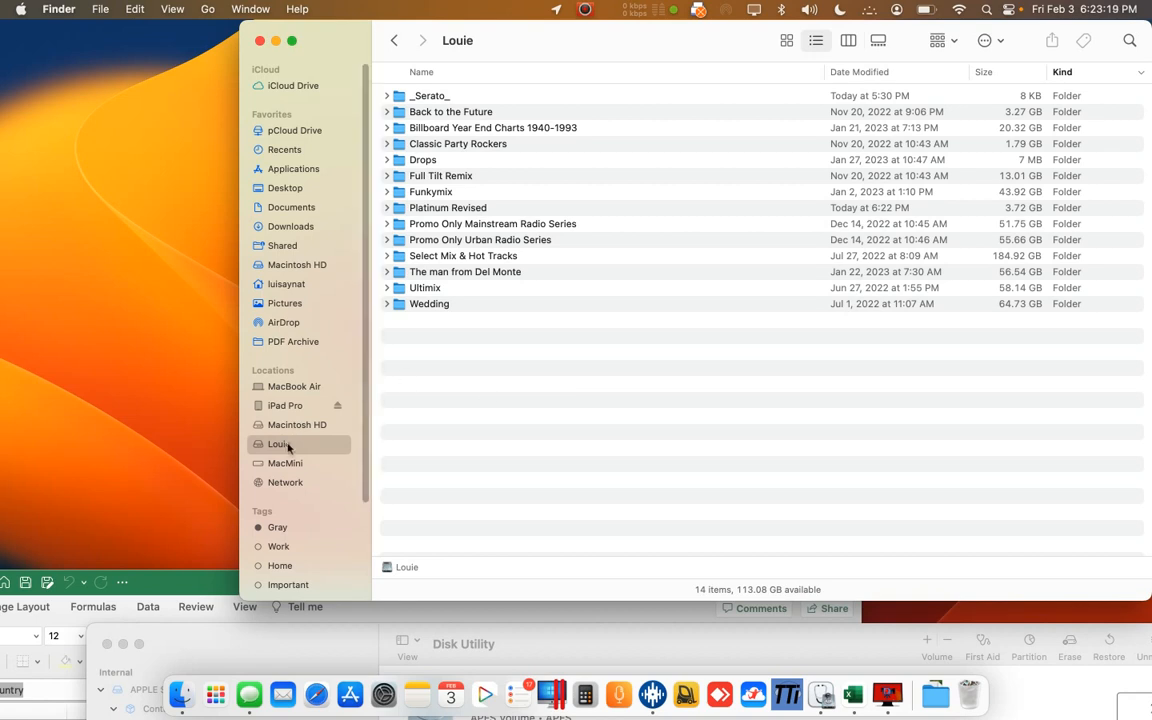
{"action": "left_click", "coordinate": [492, 306]}
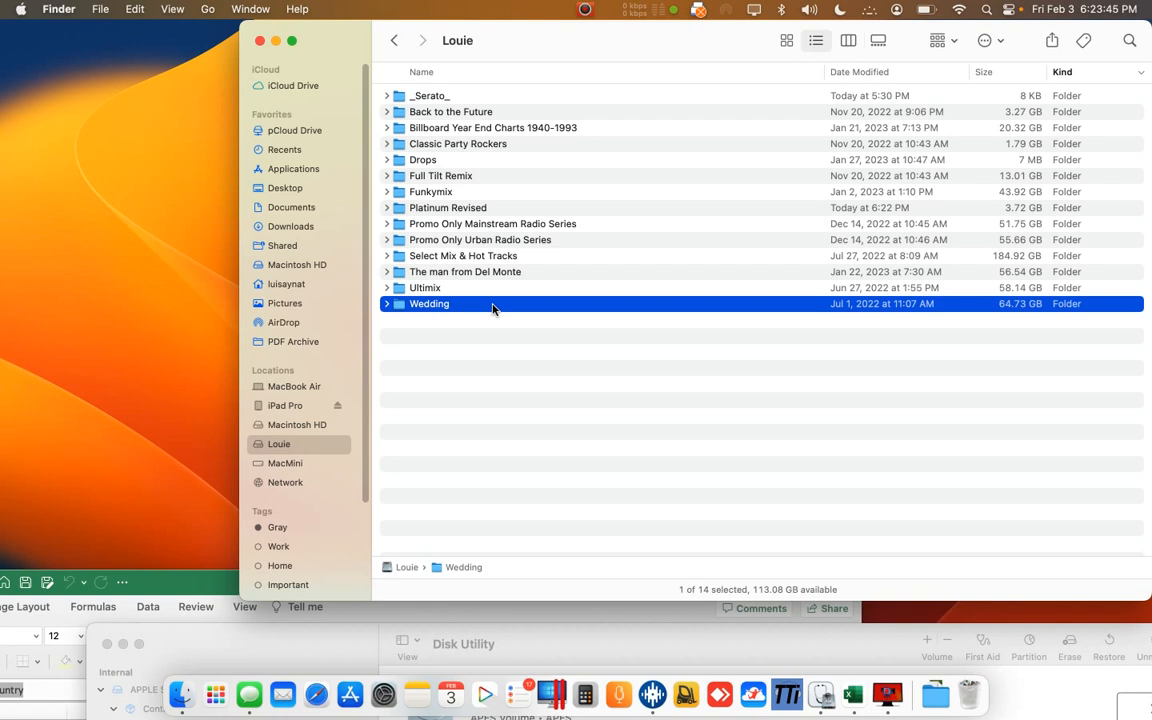
Return to Disk Utility and mount the external Chronology, Club and Country volumes.
{"action": "double_click", "coordinate": [706, 636]}
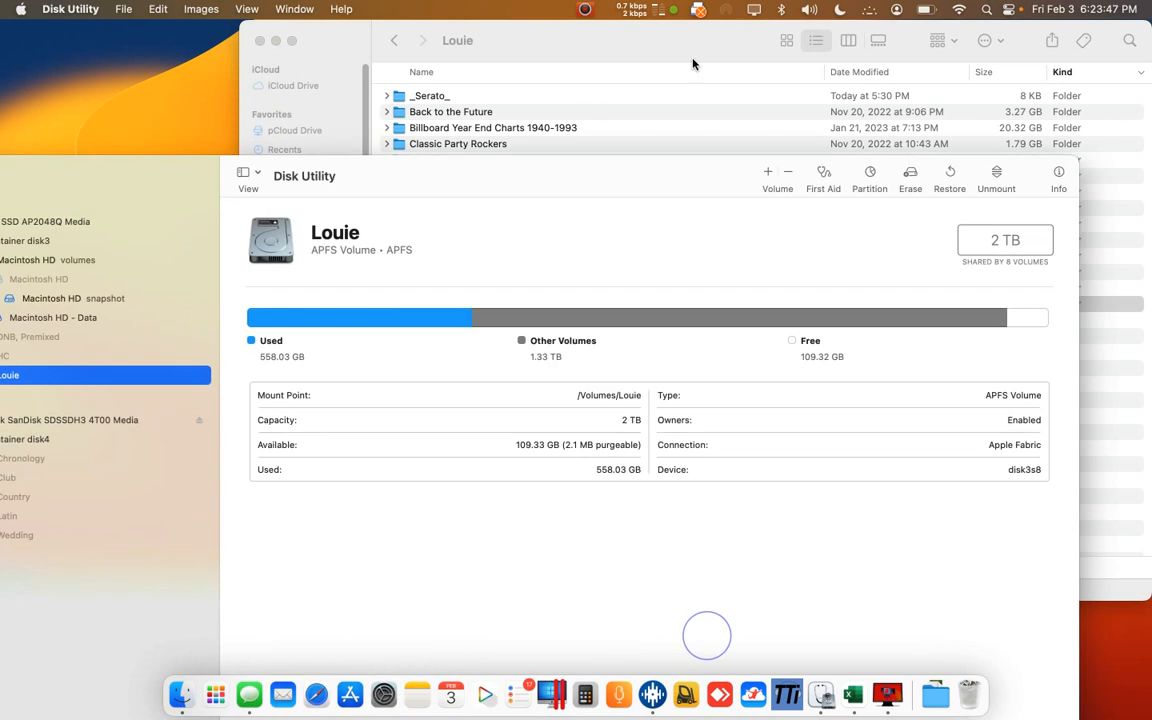
{"action": "triple_click", "coordinate": [1084, 103]}
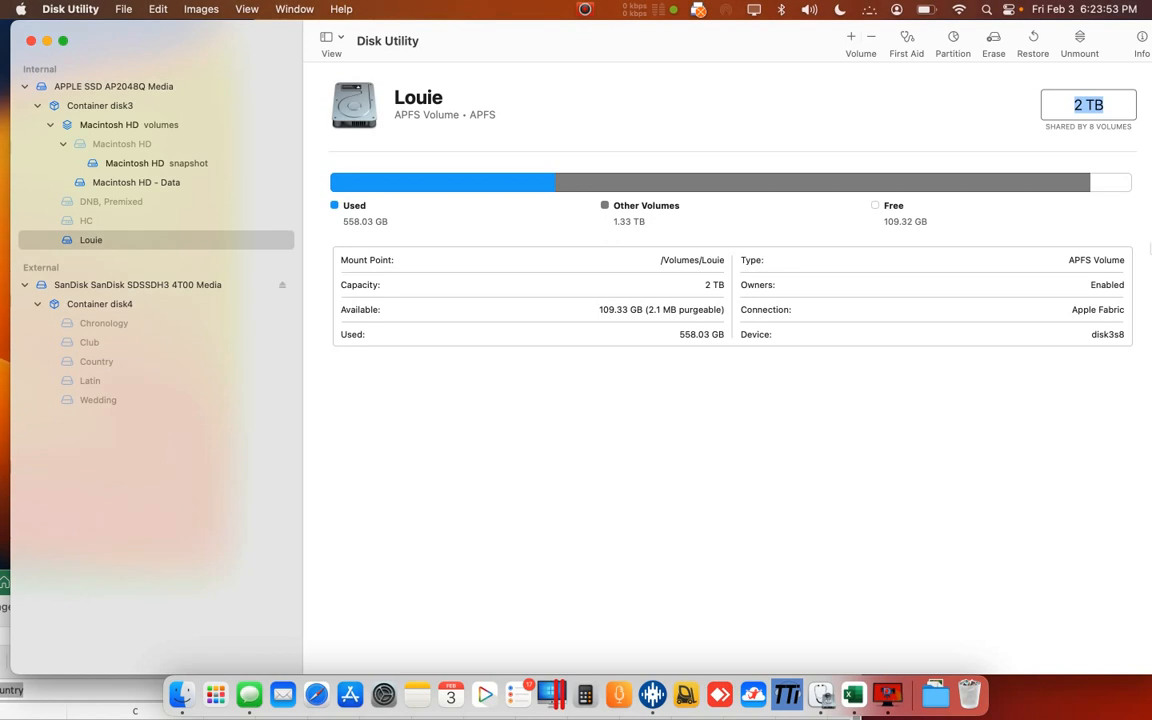
{"action": "left_click", "coordinate": [174, 328]}
{"action": "right_click", "coordinate": [172, 326]}
{"action": "left_click", "coordinate": [233, 424]}
{"action": "right_click", "coordinate": [103, 342]}
{"action": "left_click", "coordinate": [160, 440]}
{"action": "left_click", "coordinate": [110, 364]}
{"action": "right_click", "coordinate": [110, 364]}
{"action": "left_click", "coordinate": [160, 463]}
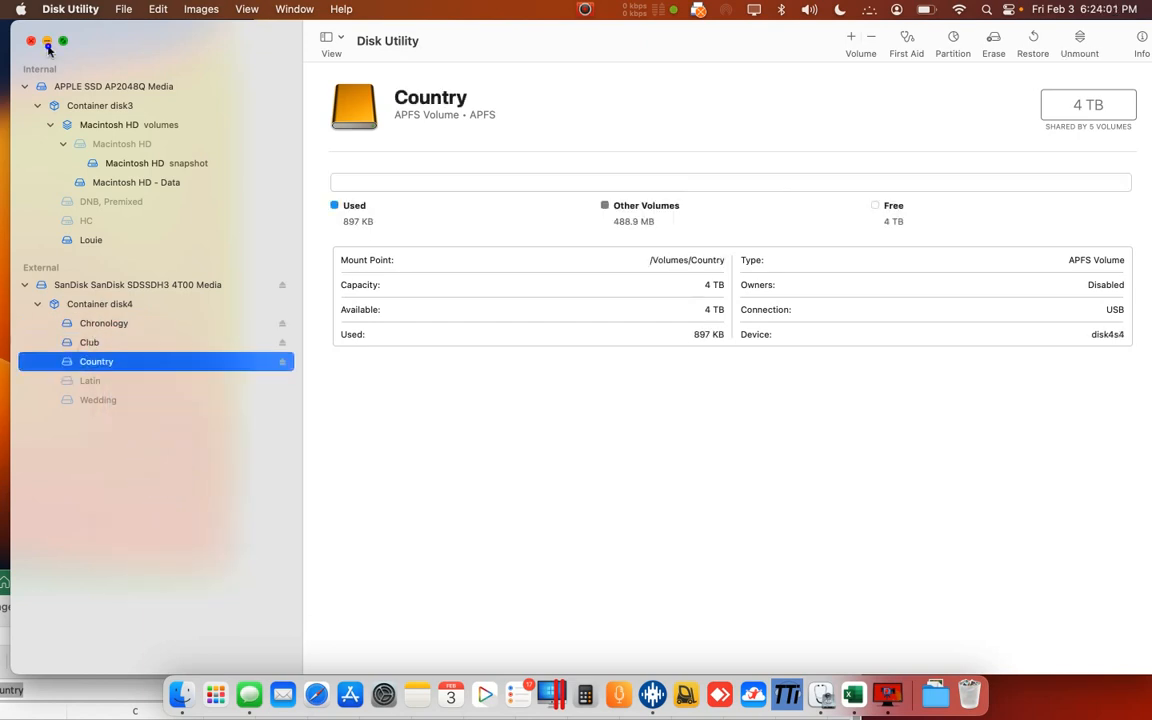
Minimize Disk Utility and browse the Chronology, Club and Country volumes in Finder.
{"action": "left_click", "coordinate": [47, 41]}
{"action": "left_click", "coordinate": [324, 468]}
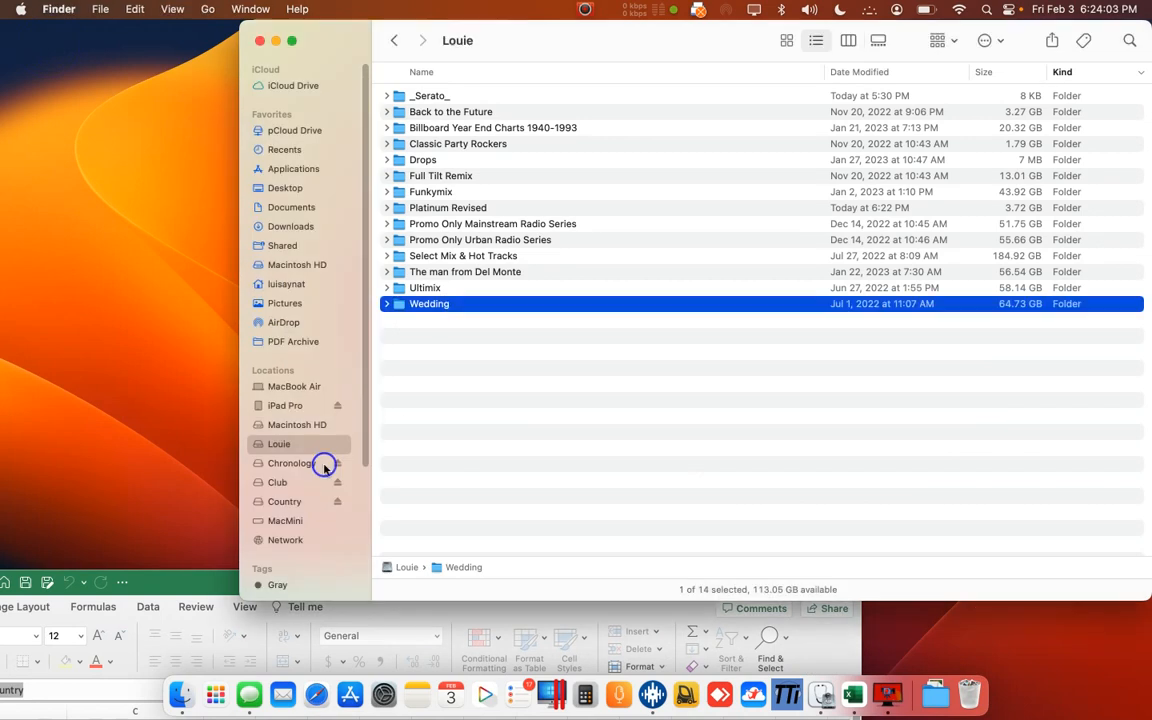
{"action": "left_click", "coordinate": [299, 482]}
{"action": "left_click", "coordinate": [298, 501]}
{"action": "left_click", "coordinate": [303, 521]}
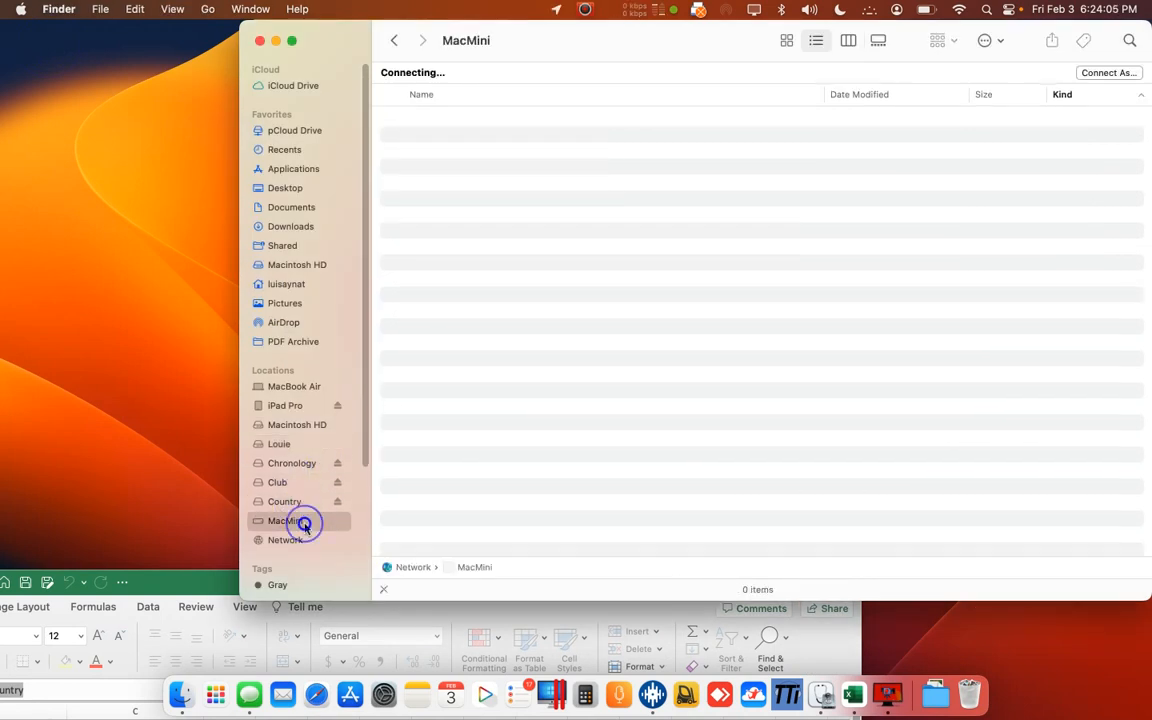
{"action": "left_click", "coordinate": [305, 484]}
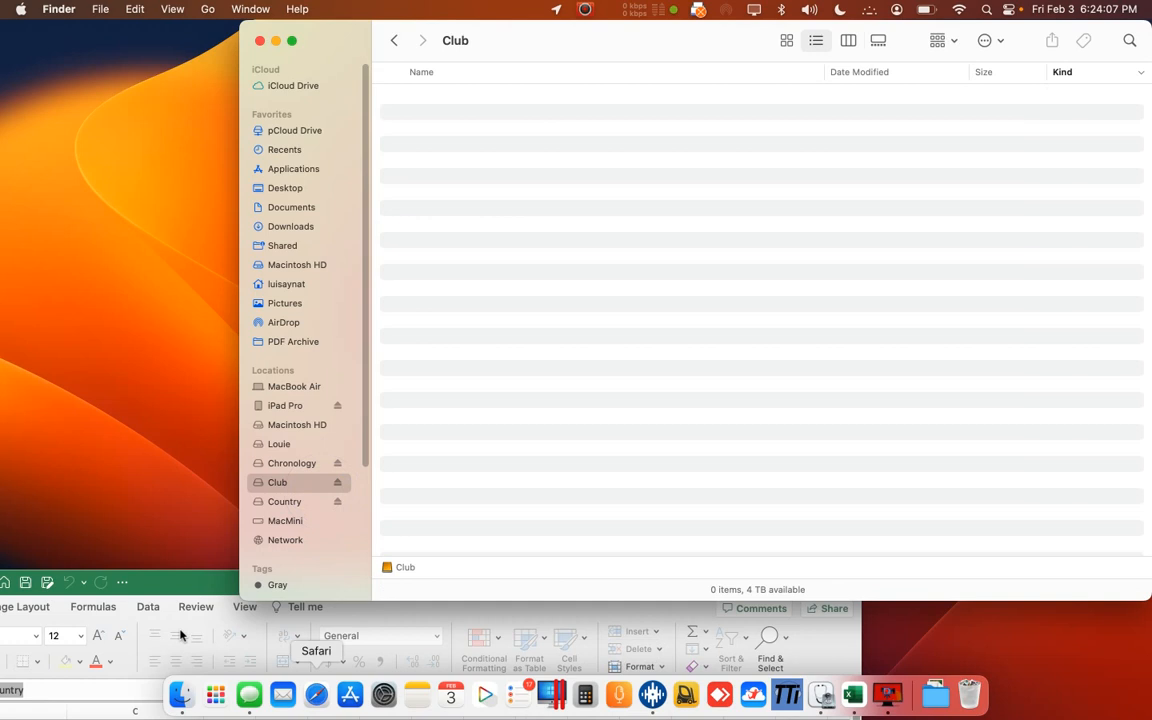
Review the planned volume names in the apfs volumes workbook in Excel, and close it with its changes saved.
{"action": "left_click_drag", "start_coordinate": [124, 580], "coordinate": [702, 154]}
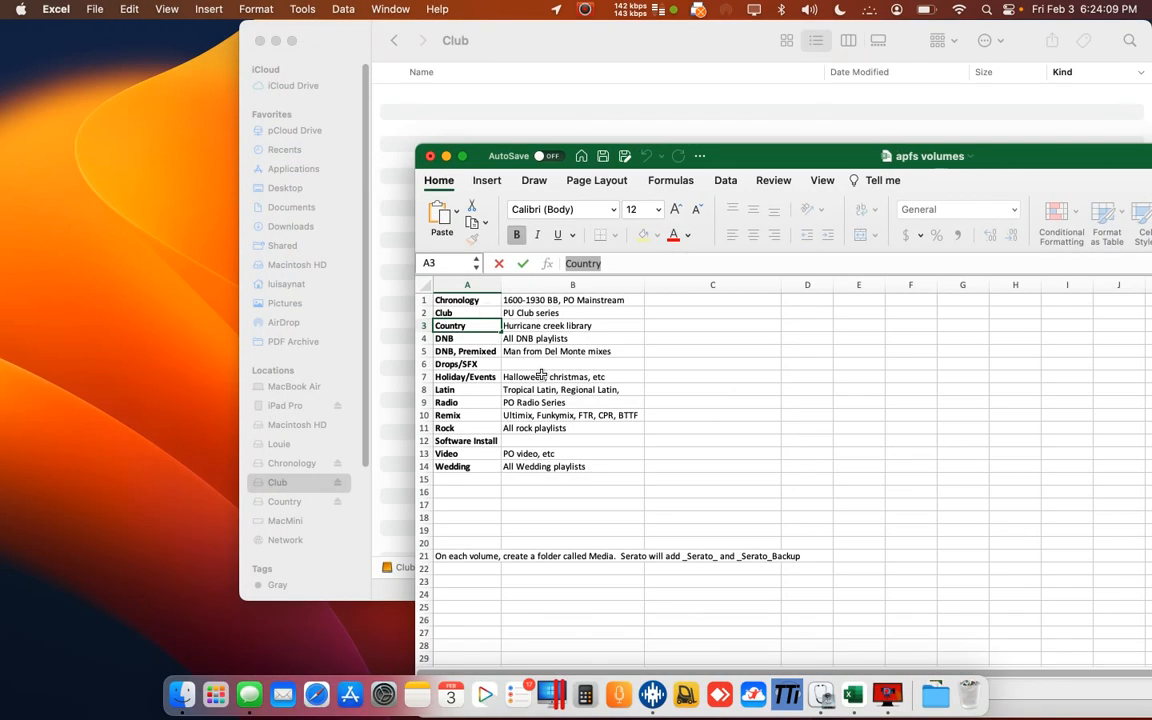
{"action": "left_click", "coordinate": [483, 313]}
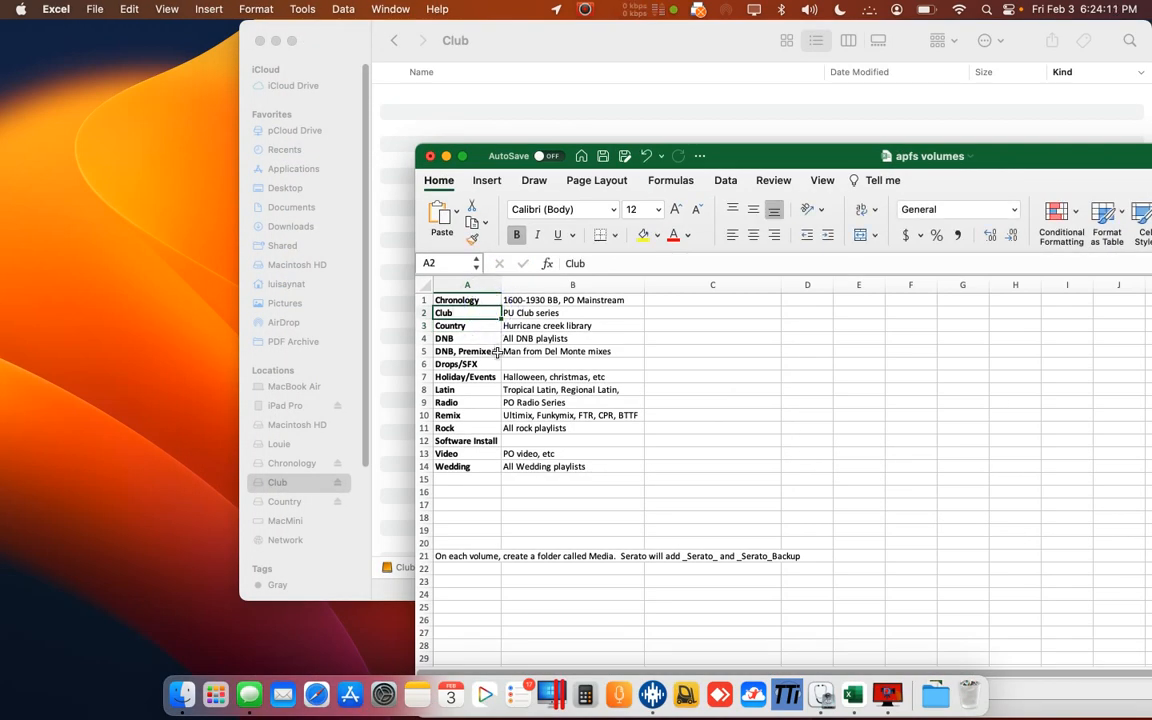
{"action": "left_click", "coordinate": [479, 404]}
{"action": "left_click_drag", "start_coordinate": [479, 407], "coordinate": [485, 428]}
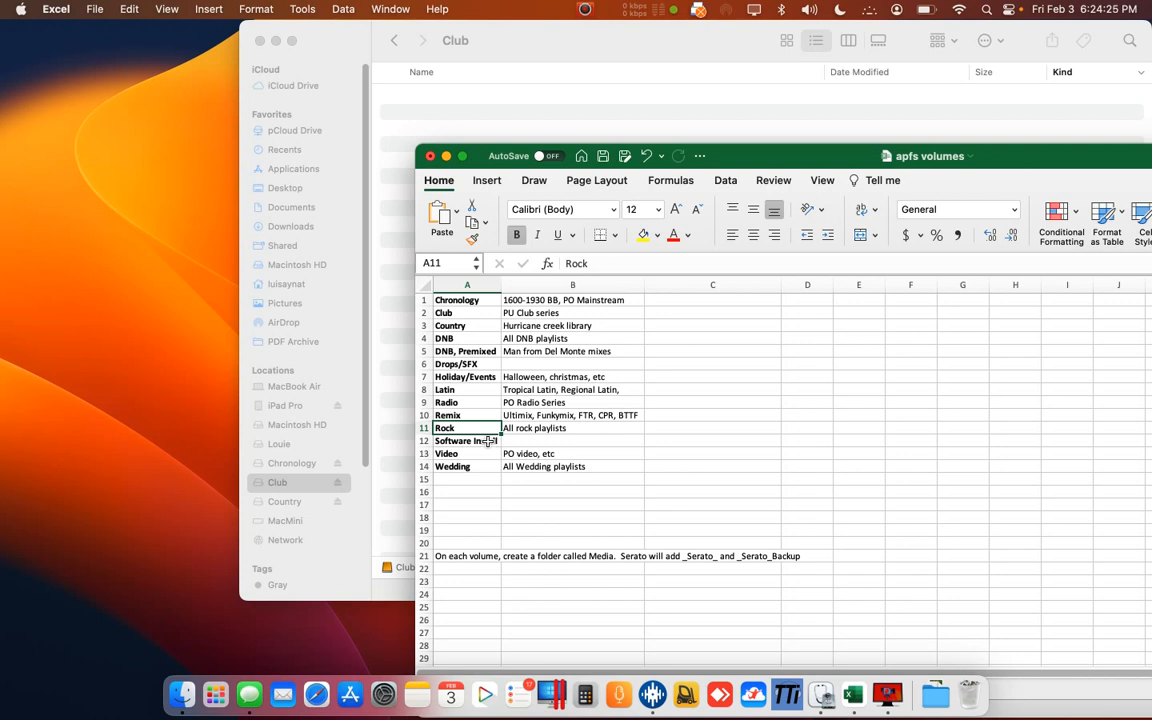
{"action": "left_click", "coordinate": [490, 442]}
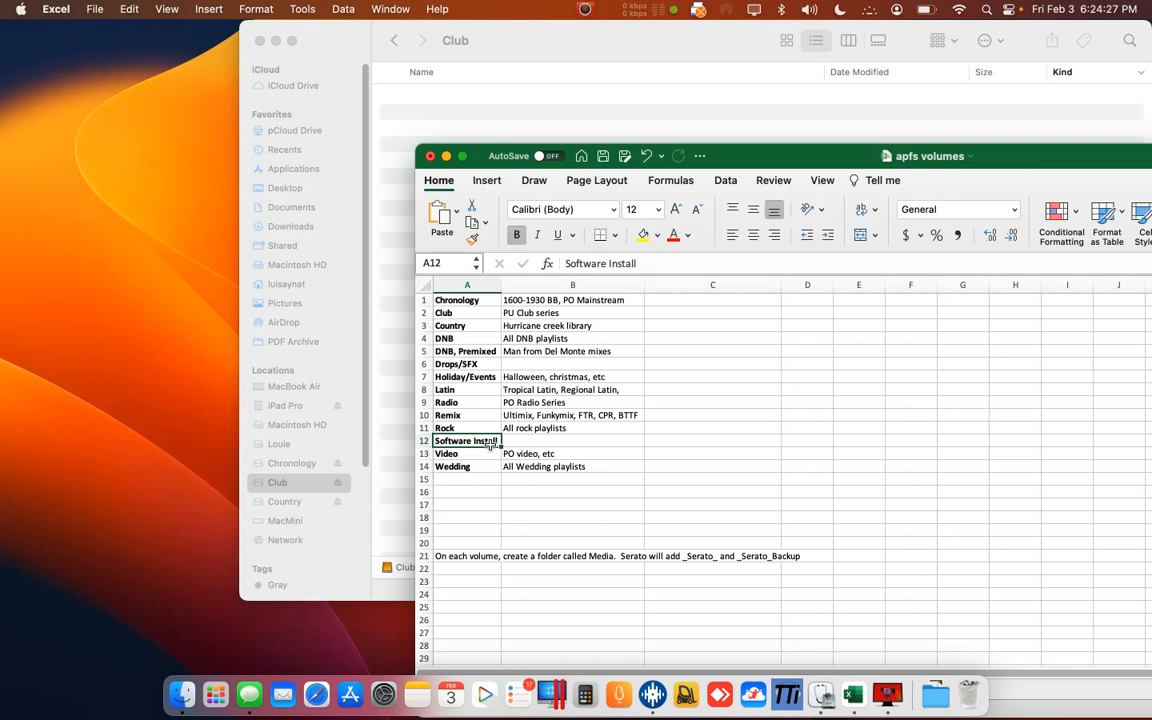
{"action": "left_click", "coordinate": [487, 453]}
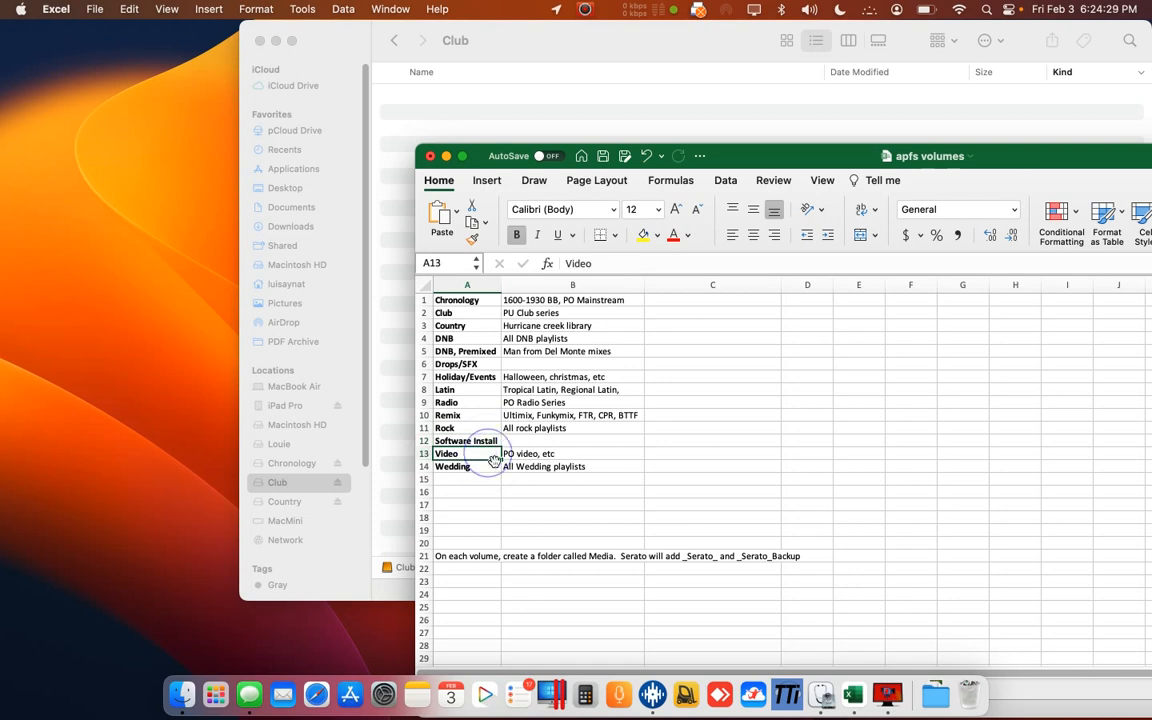
{"action": "left_click", "coordinate": [478, 469]}
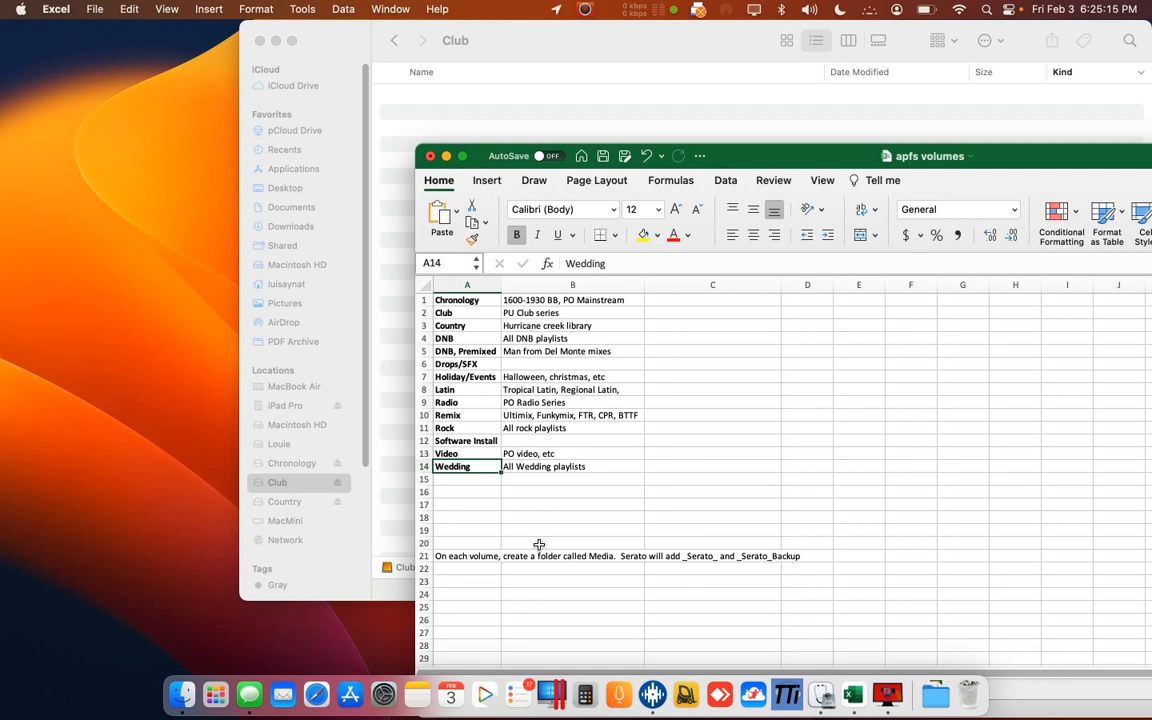
{"action": "left_click", "coordinate": [425, 156]}
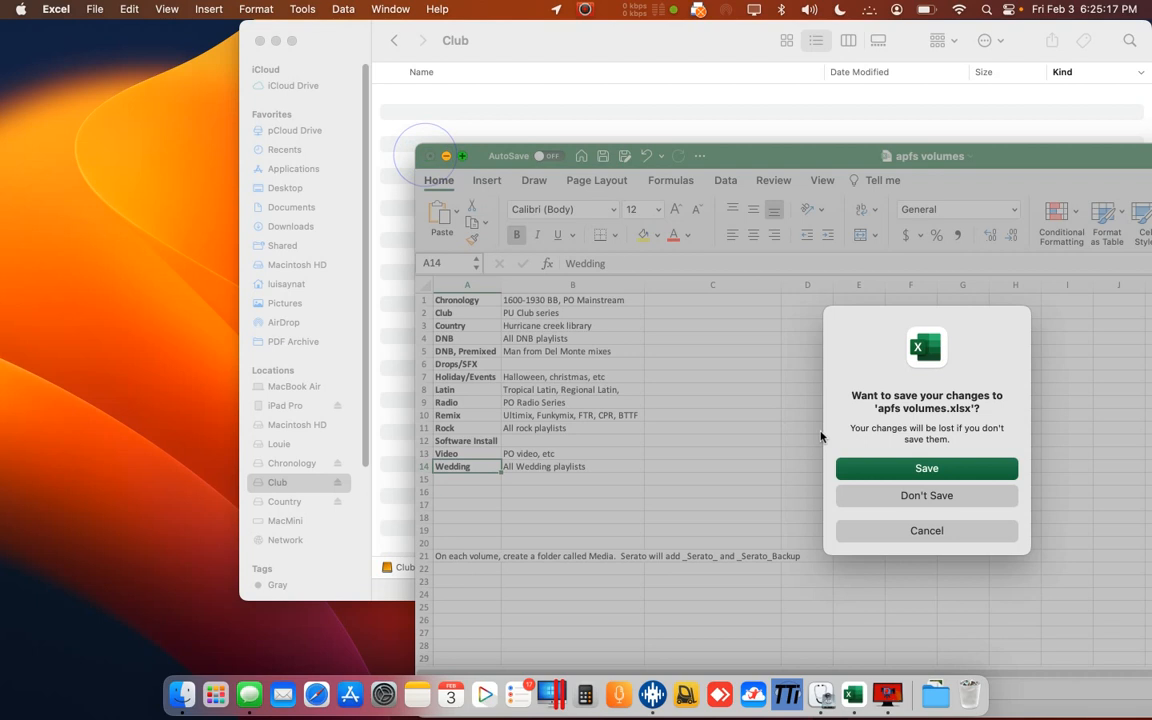
{"action": "left_click", "coordinate": [903, 467]}
Eject the external Chronology, Club and Country volumes from Finder's locations.
{"action": "left_click_drag", "start_coordinate": [584, 42], "coordinate": [544, 42]}
{"action": "scroll", "coordinate": [290, 595], "scroll_direction": "down", "scroll_amount": 3}
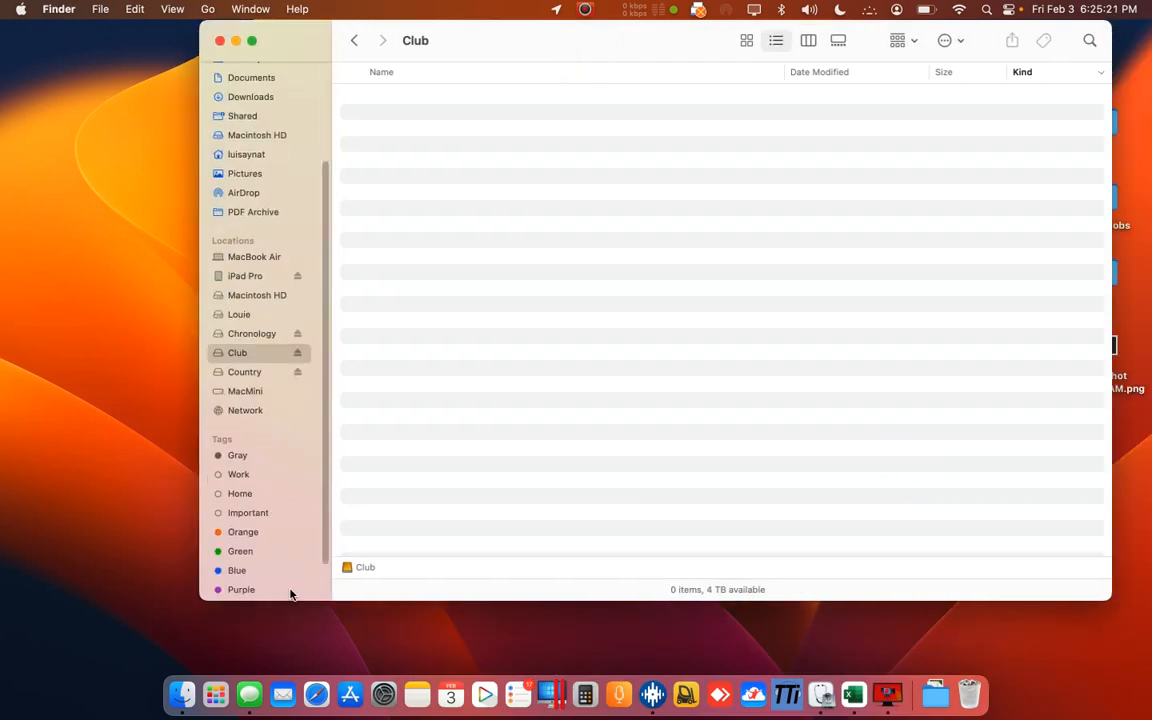
{"action": "left_click", "coordinate": [299, 337]}
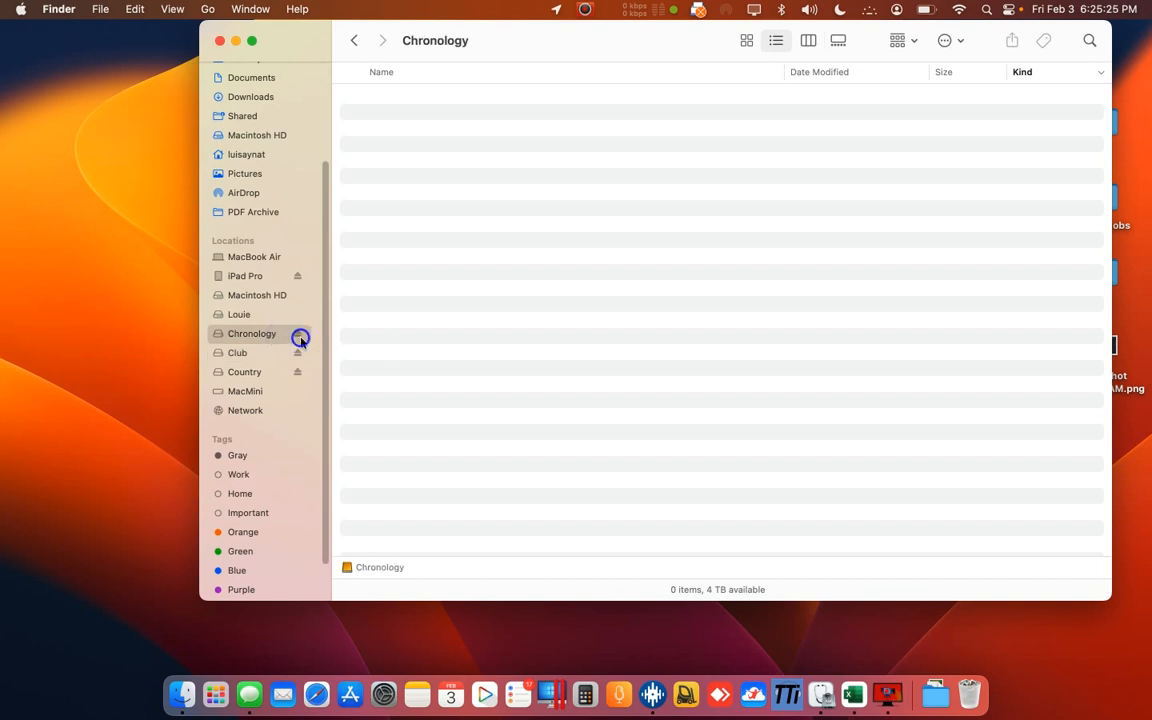
{"action": "left_click", "coordinate": [297, 352]}
{"action": "left_click", "coordinate": [557, 356]}
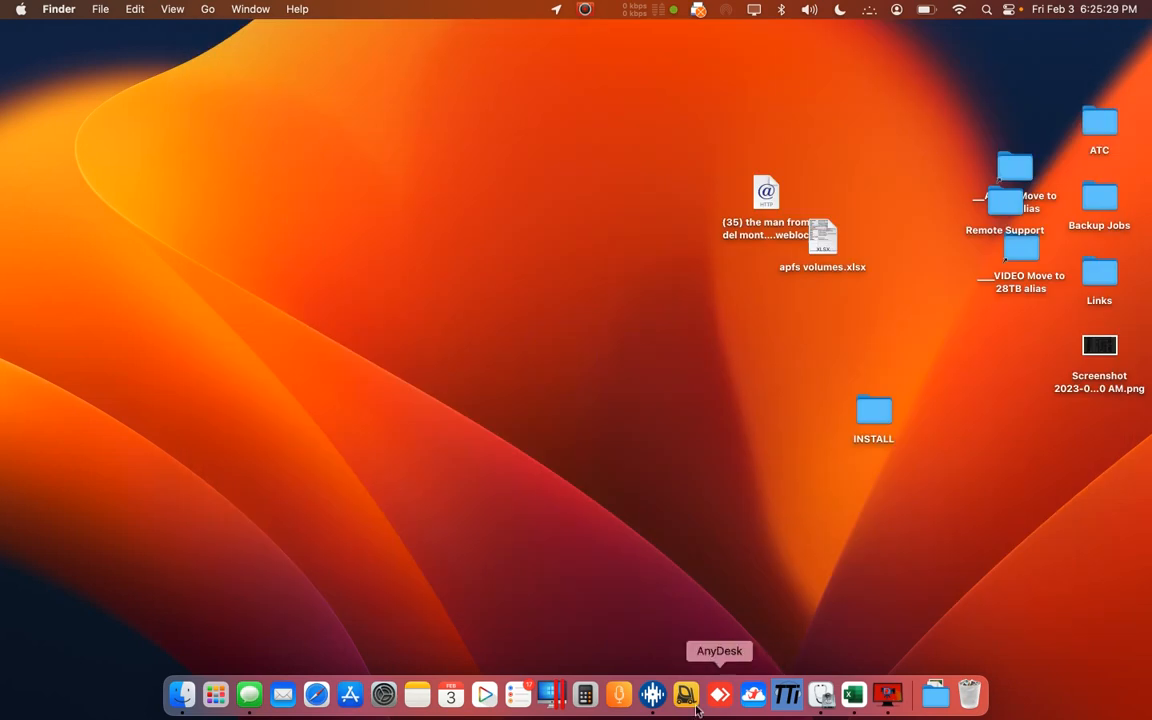
Switch to Serato DJ Pro and check the songs and file locations in the Remixed crate.
{"action": "left_click", "coordinate": [652, 693]}
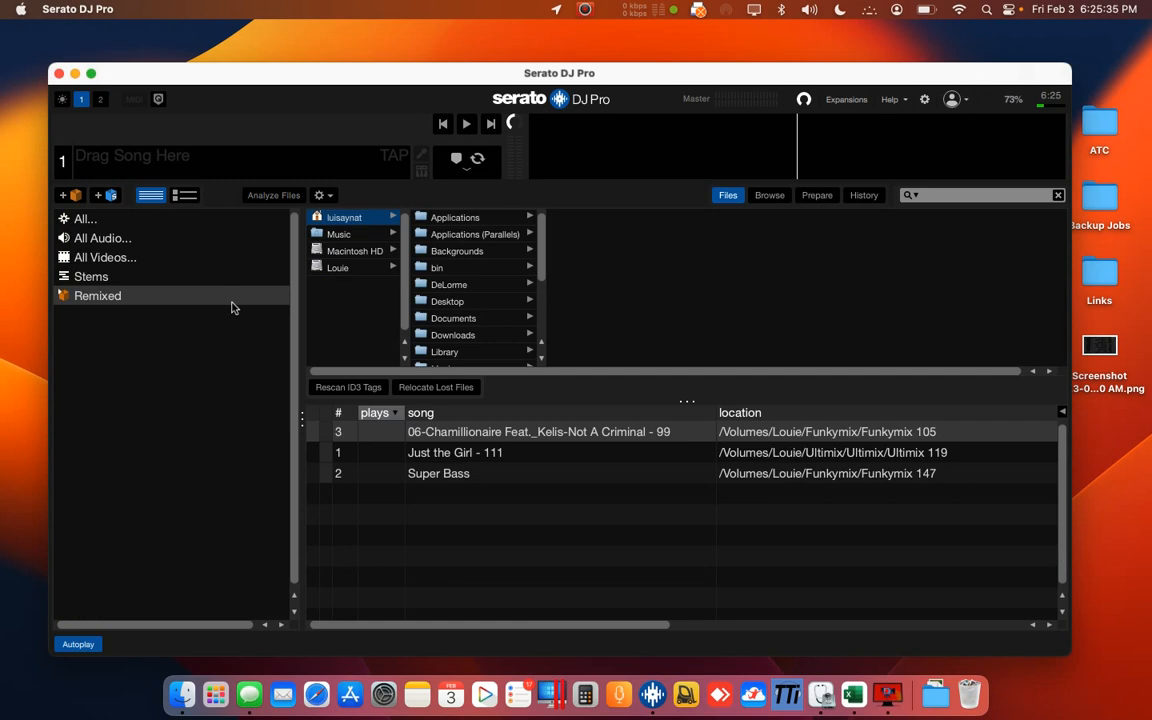
{"action": "left_click", "coordinate": [531, 452]}
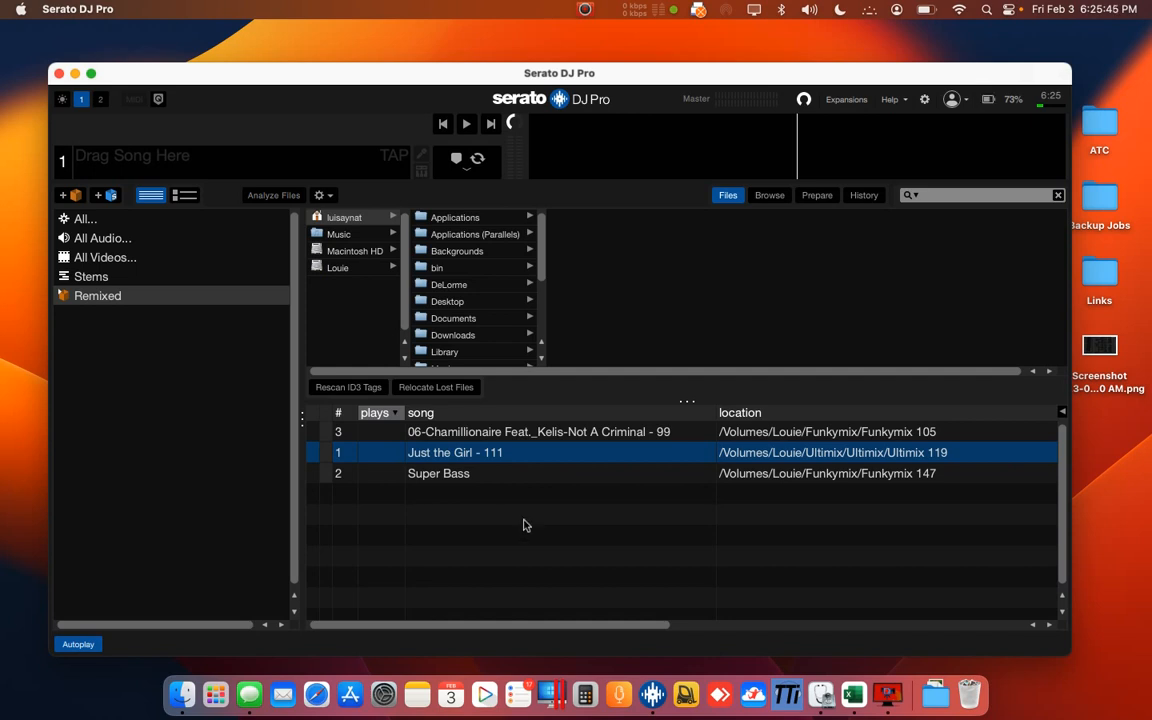
Mount the internal HC volume in Disk Utility and minimize the window to return to Serato DJ Pro.
{"action": "left_click", "coordinate": [820, 694]}
{"action": "left_click", "coordinate": [98, 221]}
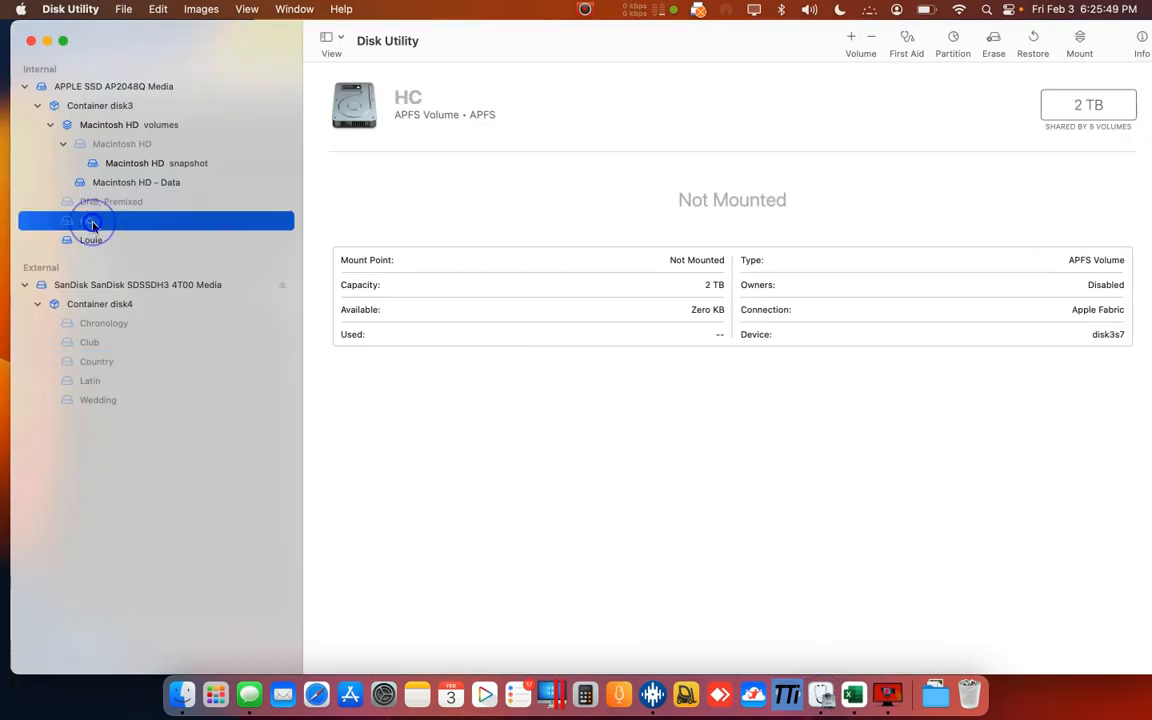
{"action": "right_click", "coordinate": [106, 222]}
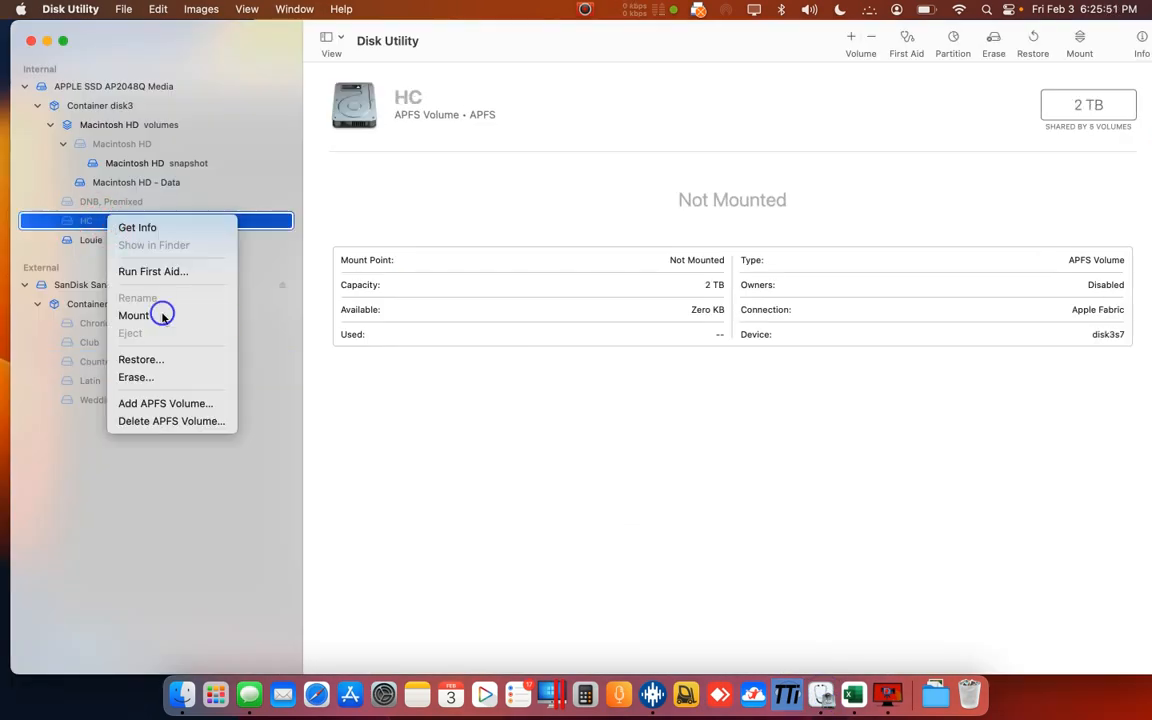
{"action": "left_click", "coordinate": [160, 312]}
{"action": "left_click", "coordinate": [44, 42]}
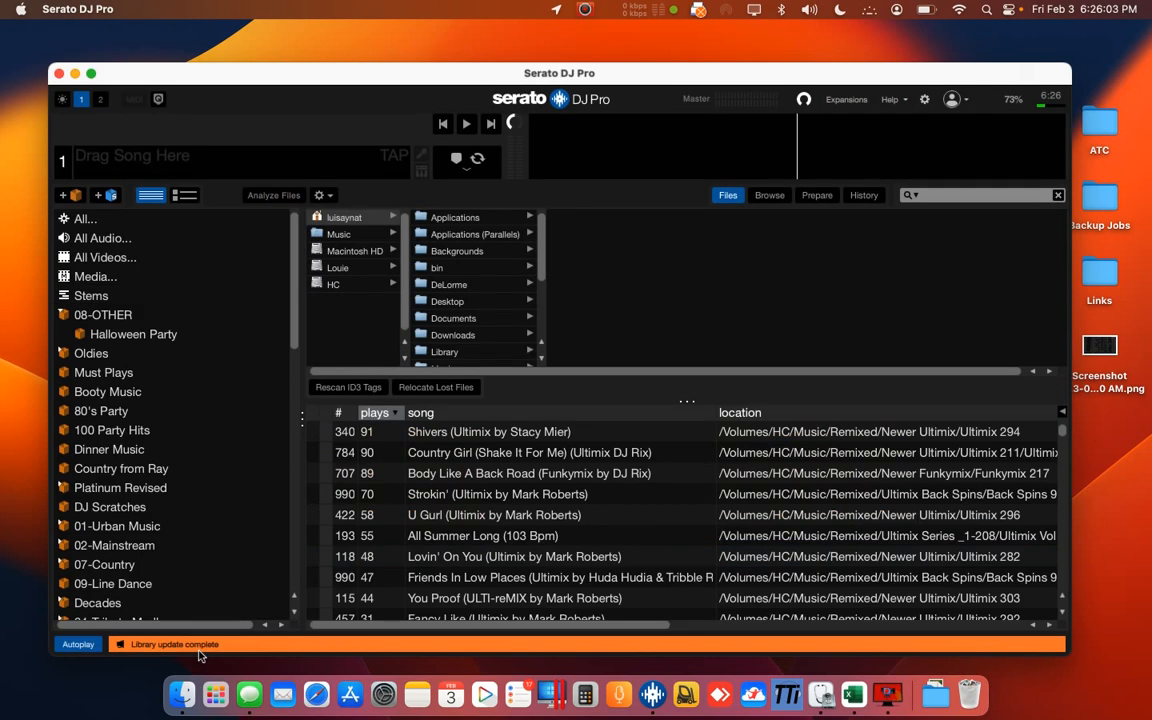
Browse the crate list in Serato DJ Pro and examine the songs in the Dinner Music and Halloween Party crates.
{"action": "scroll", "coordinate": [210, 617], "scroll_direction": "down", "scroll_amount": 3}
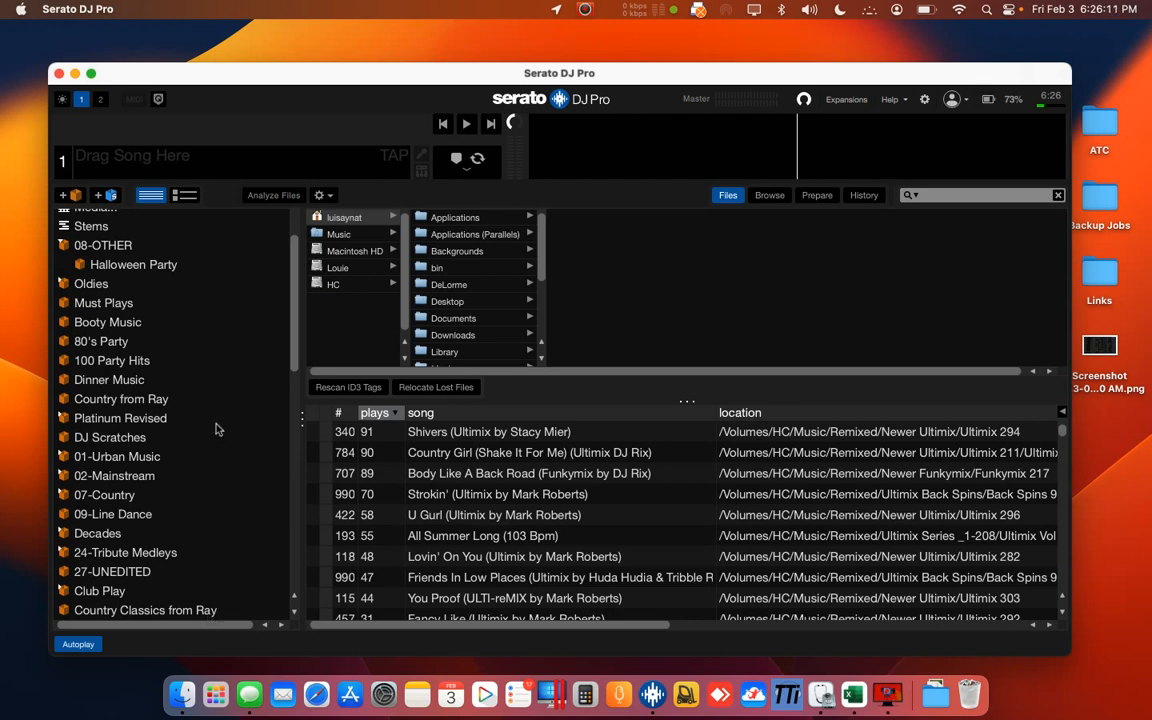
{"action": "left_click", "coordinate": [184, 382]}
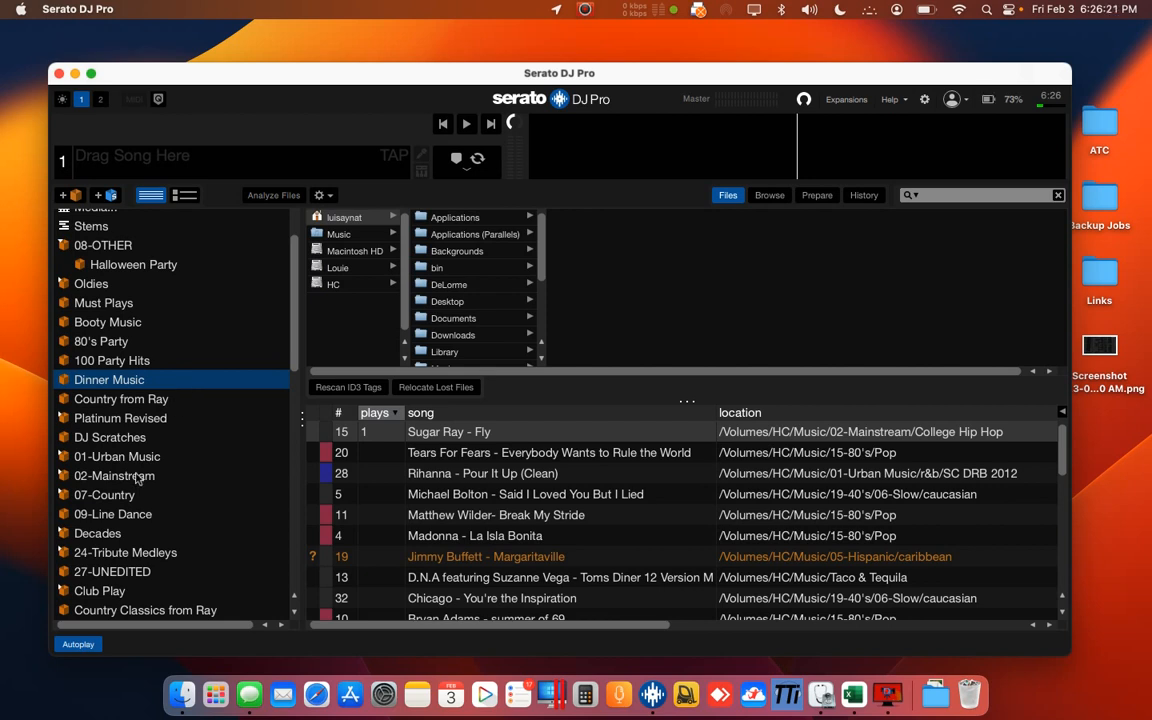
{"action": "left_click", "coordinate": [122, 264]}
{"action": "scroll", "coordinate": [180, 307], "scroll_direction": "up", "scroll_amount": 2}
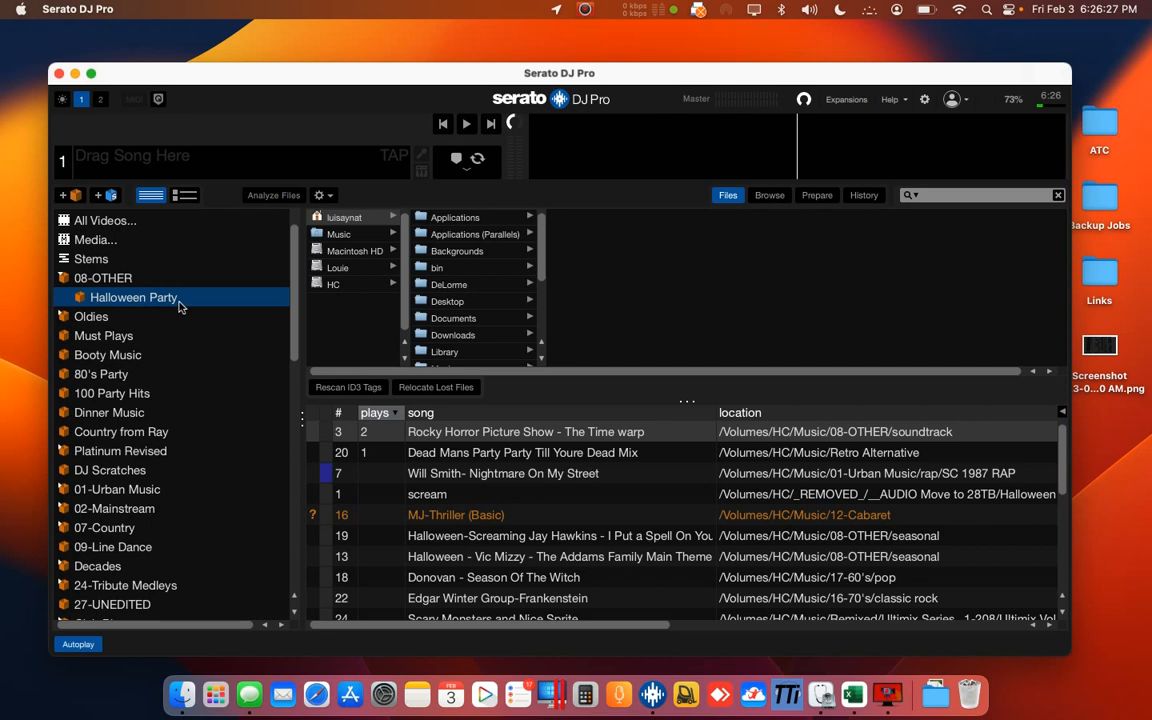